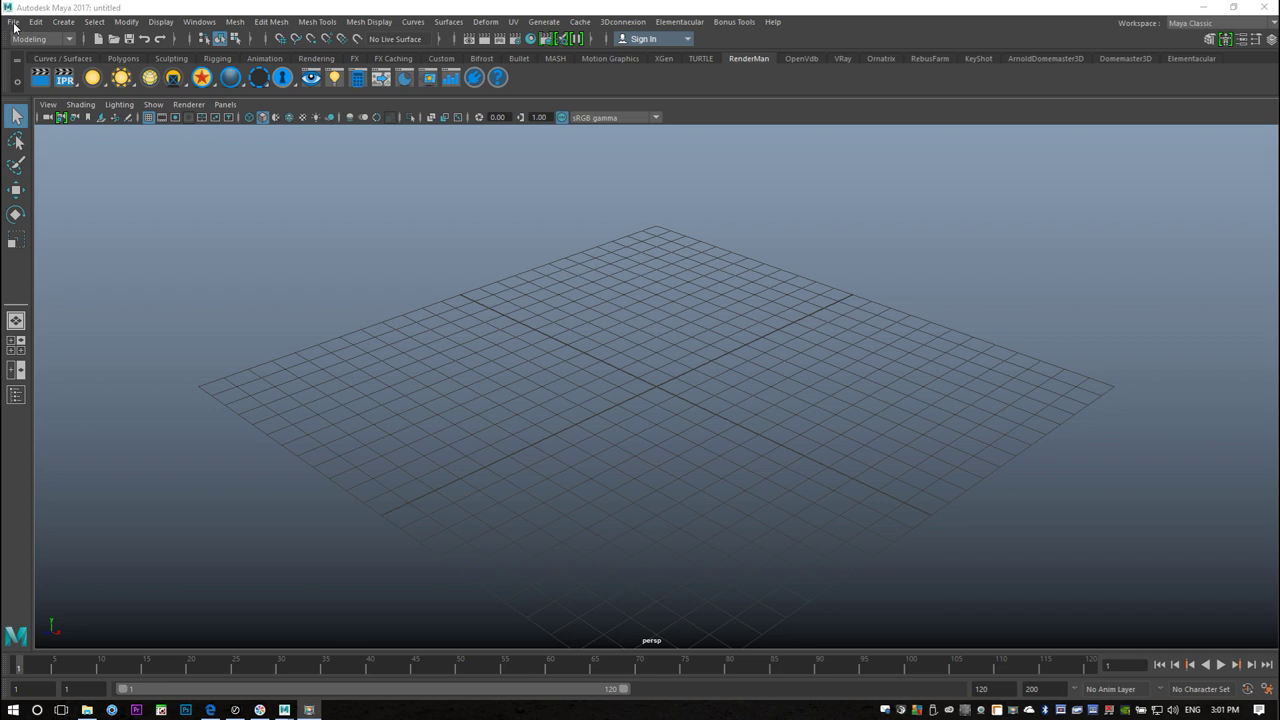
# Choose Winebottle.mb in the Open Scene browser and open it without saving the untitled scene
pyautogui.click(14, 24)
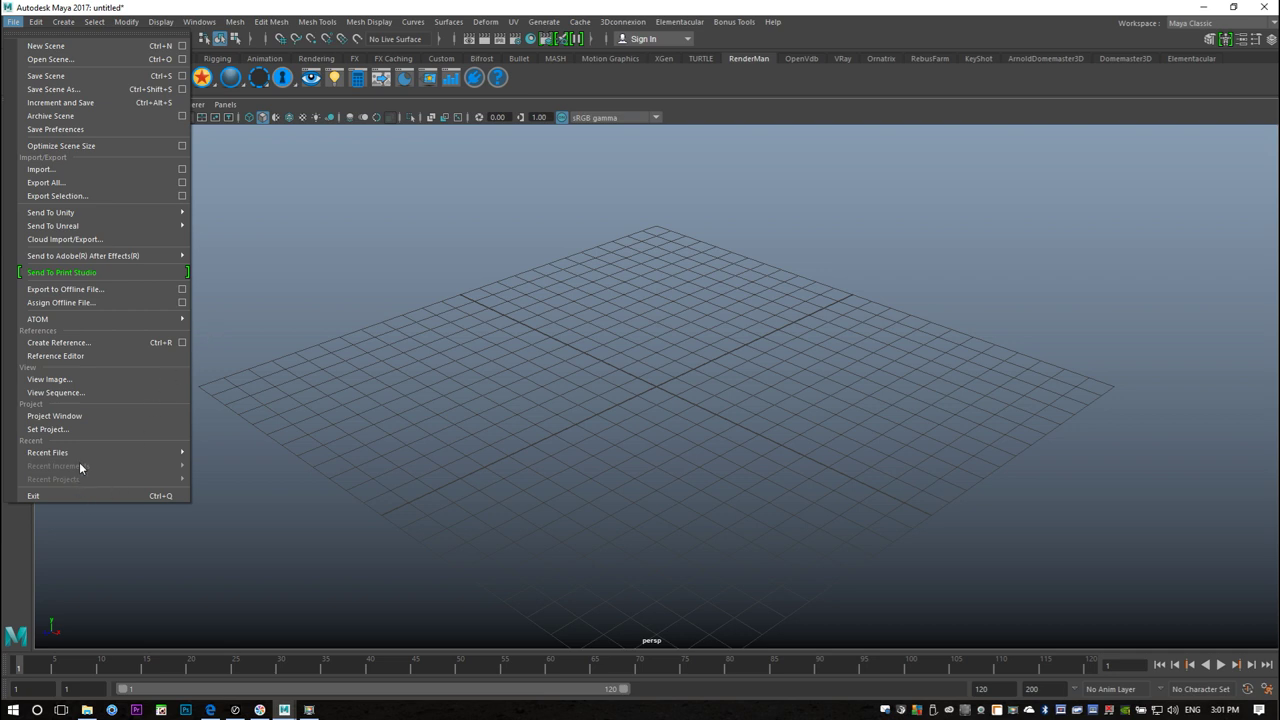
pyautogui.click(44, 61)
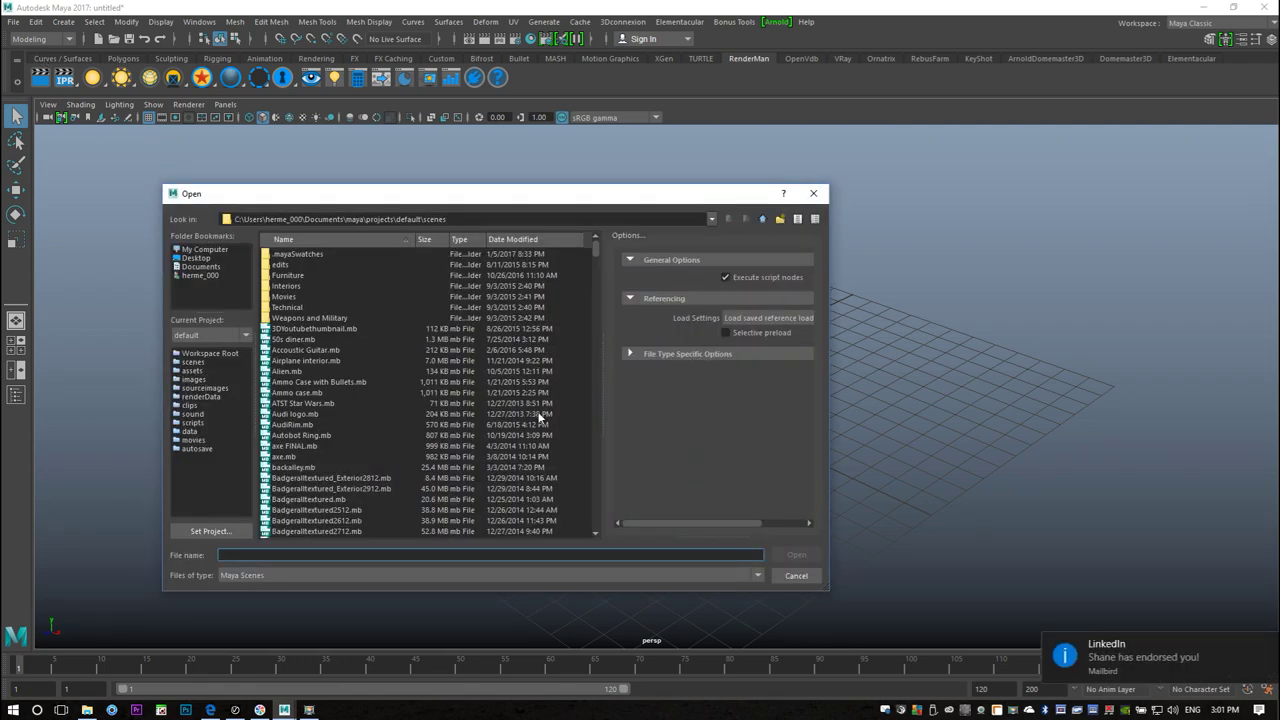
pyautogui.moveTo(597, 252); pyautogui.dragTo(600, 508)
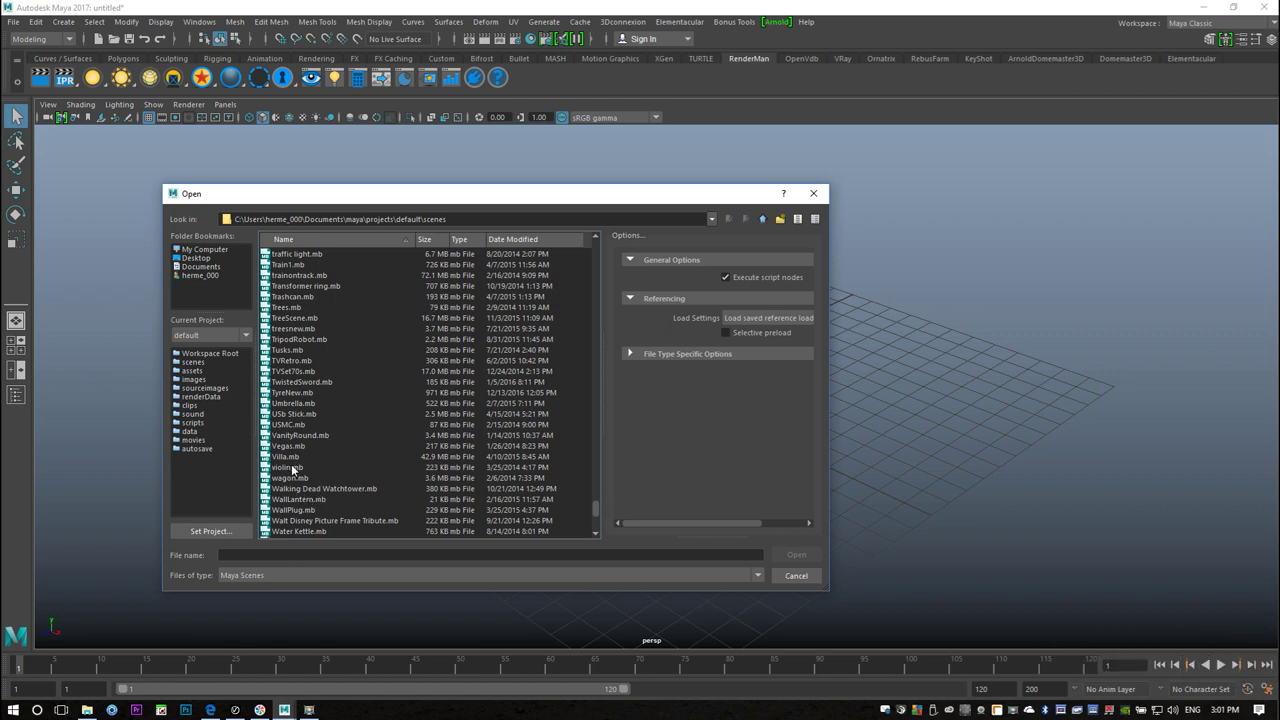
pyautogui.scroll(-3, 349, 487)
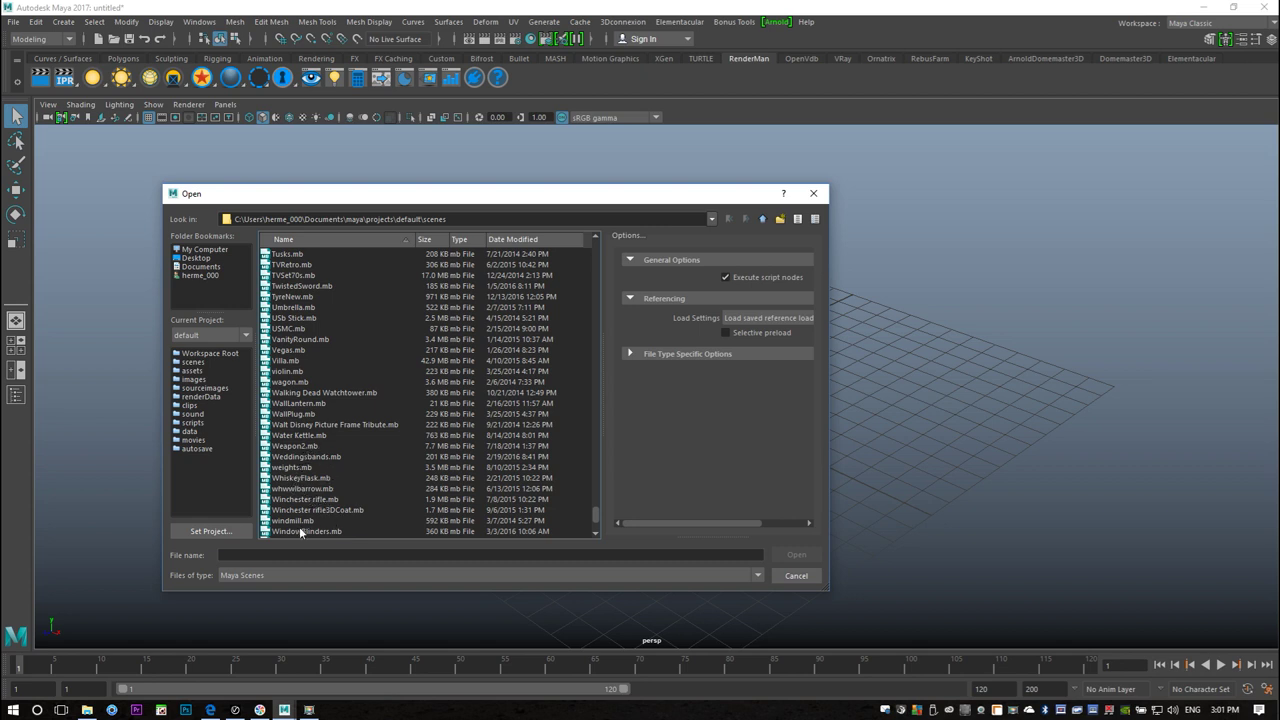
pyautogui.scroll(-1, 365, 495)
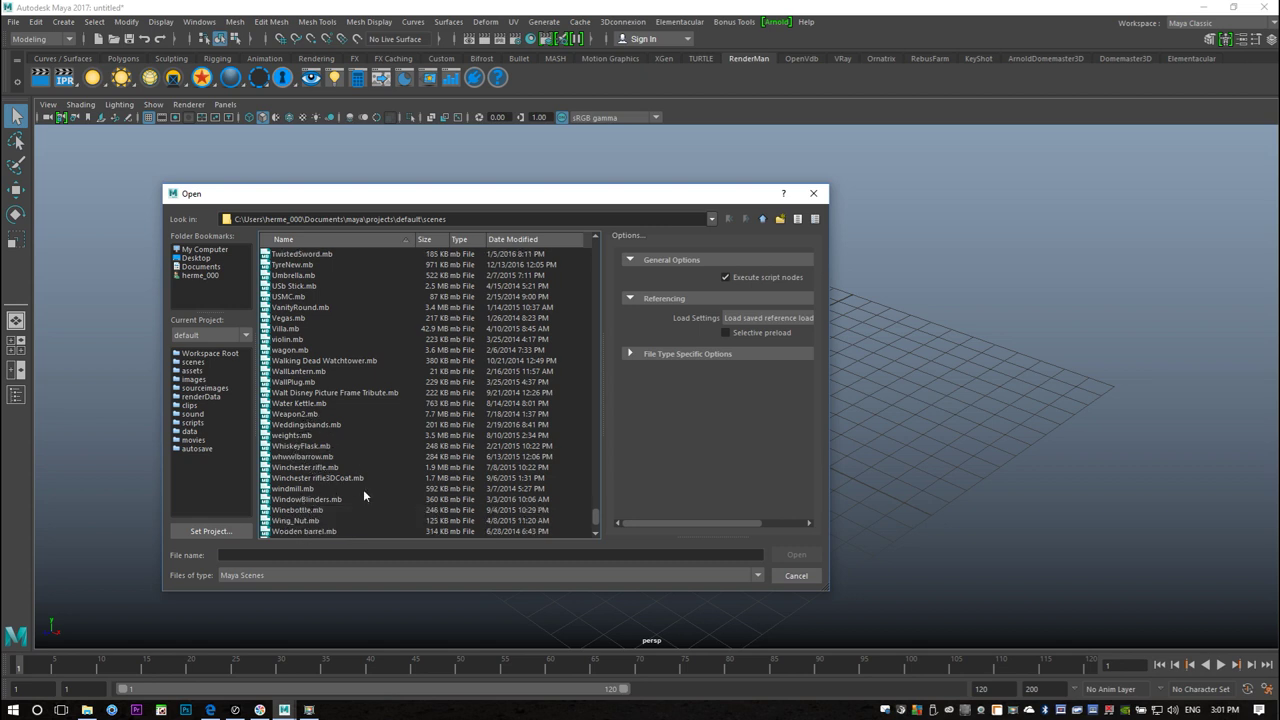
pyautogui.click(316, 510)
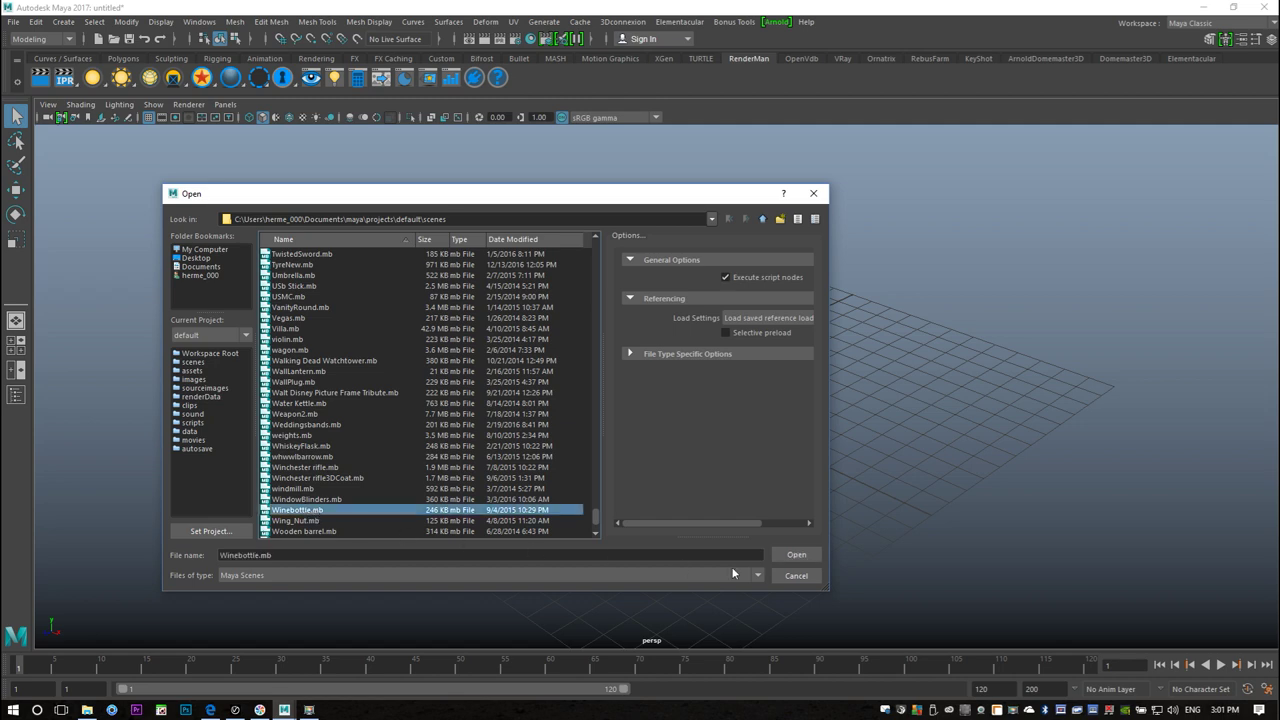
pyautogui.click(796, 554)
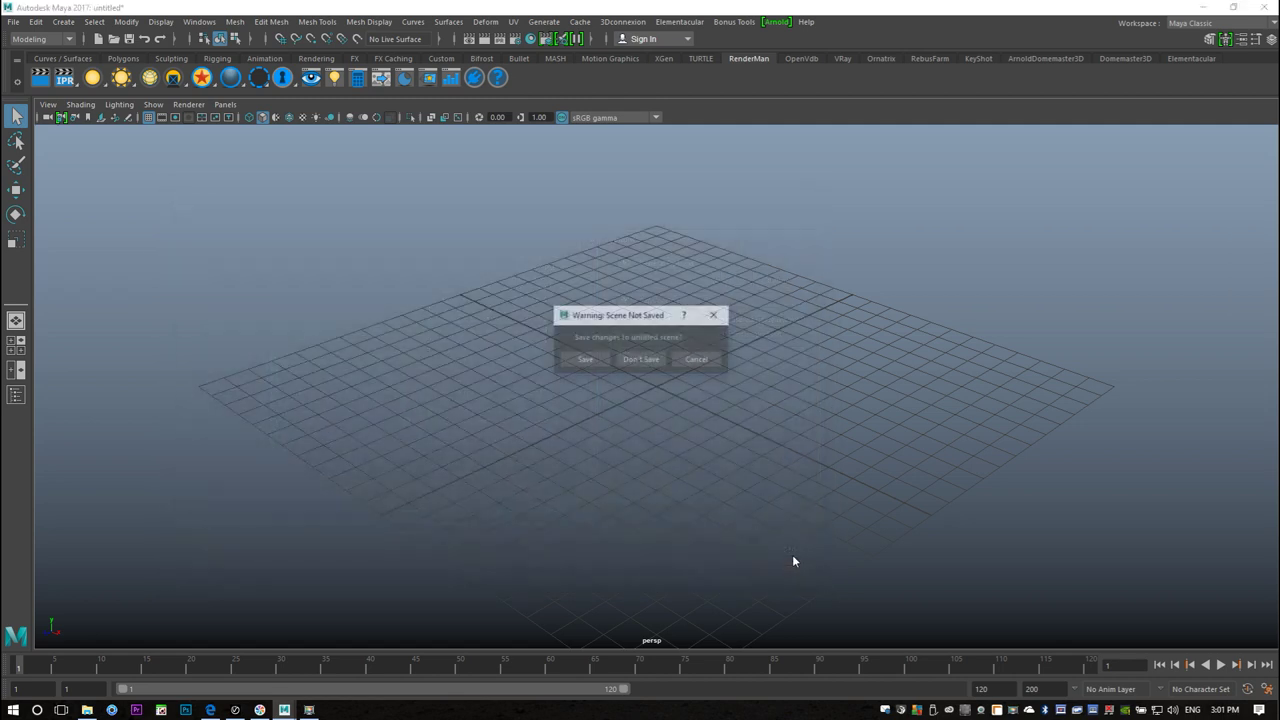
pyautogui.click(640, 362)
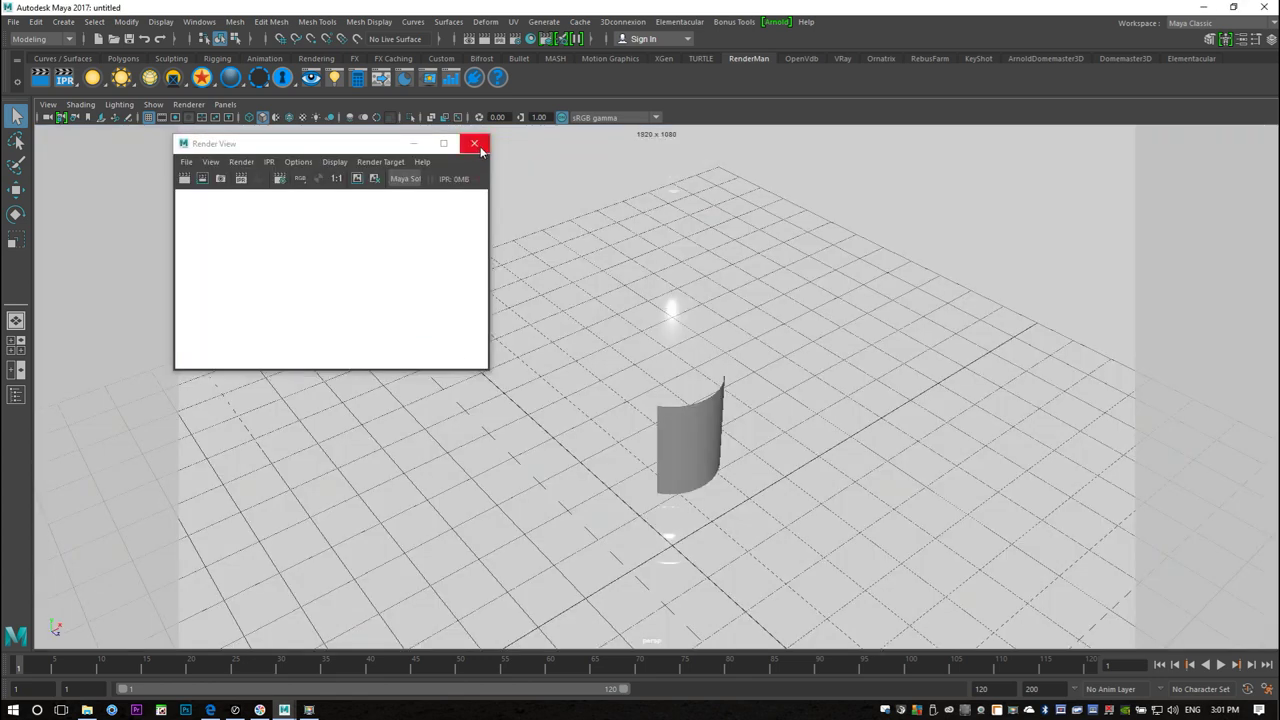
# Close the empty Render View and select the long backdrop strip pPlane1
pyautogui.click(476, 145)
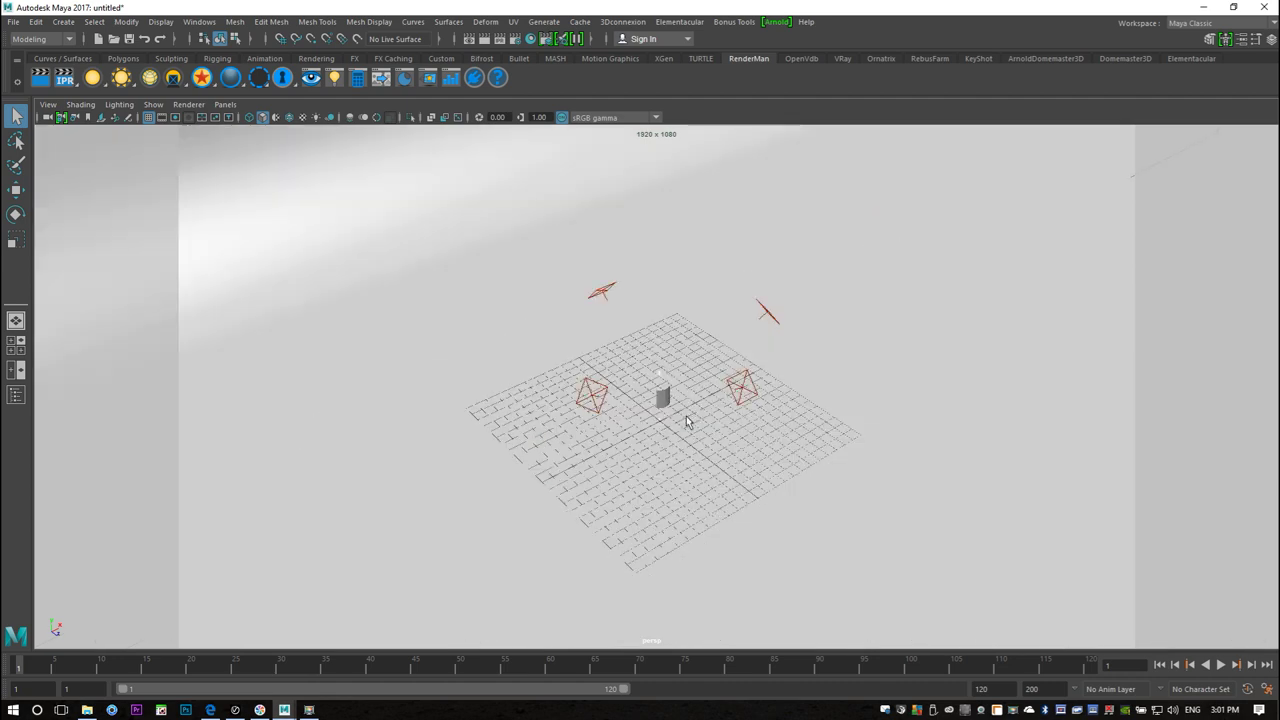
pyautogui.scroll(-6, 740, 446)
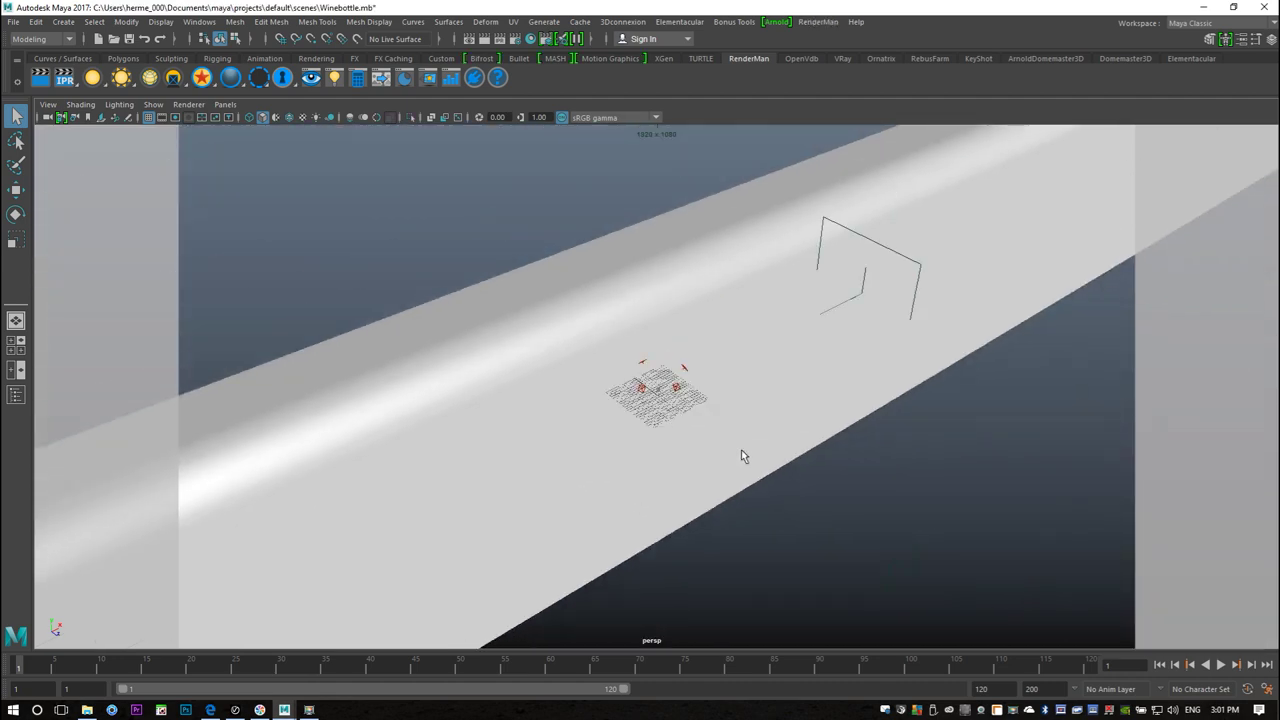
pyautogui.click(940, 468)
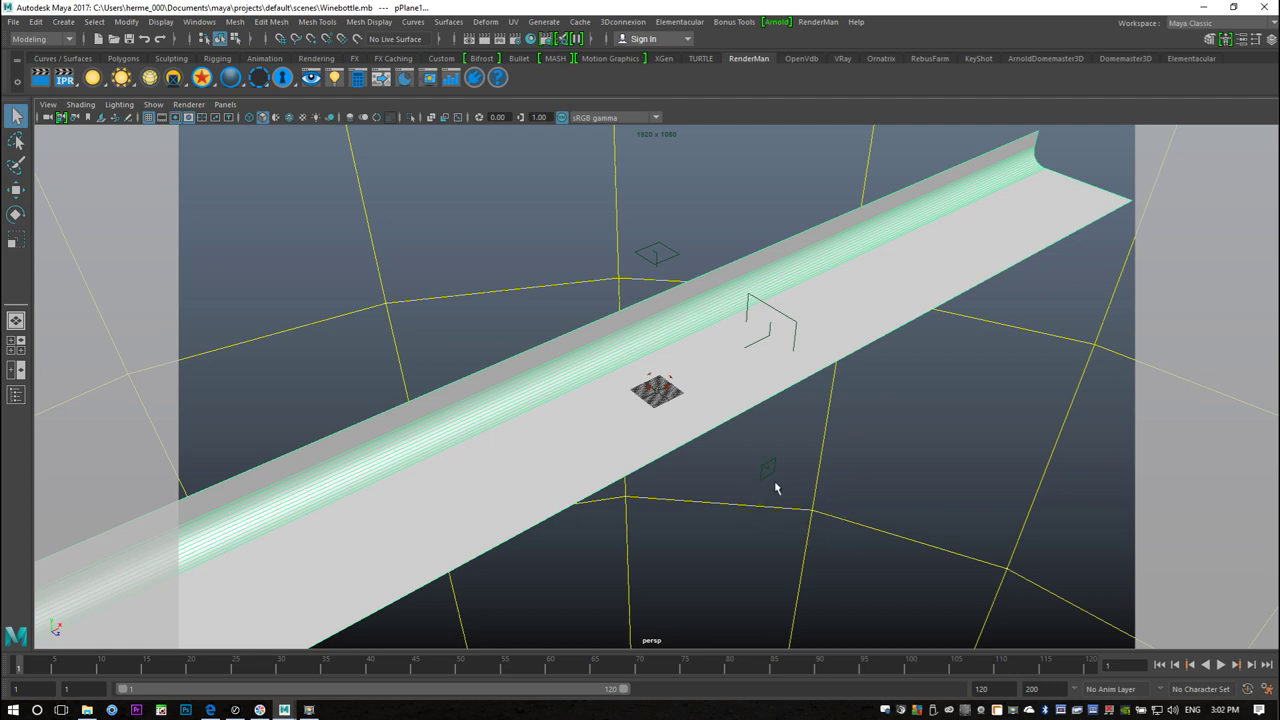
pyautogui.click(738, 393)
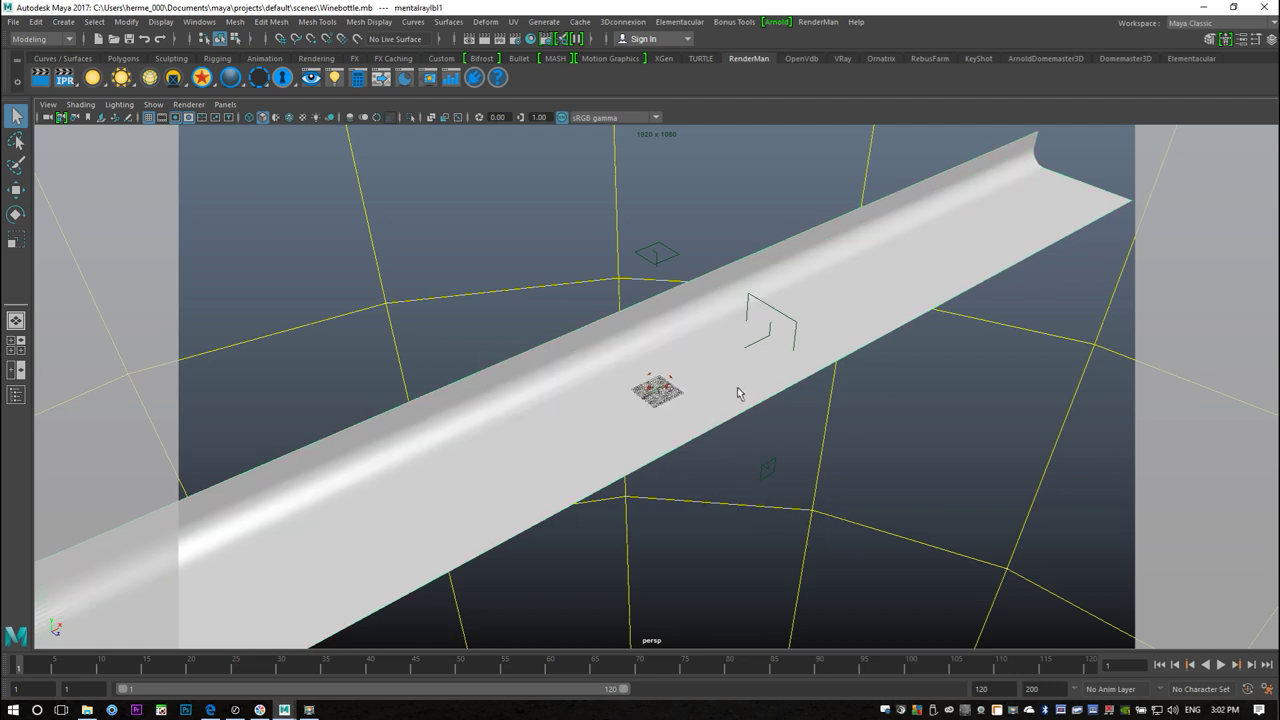
pyautogui.click(865, 535)
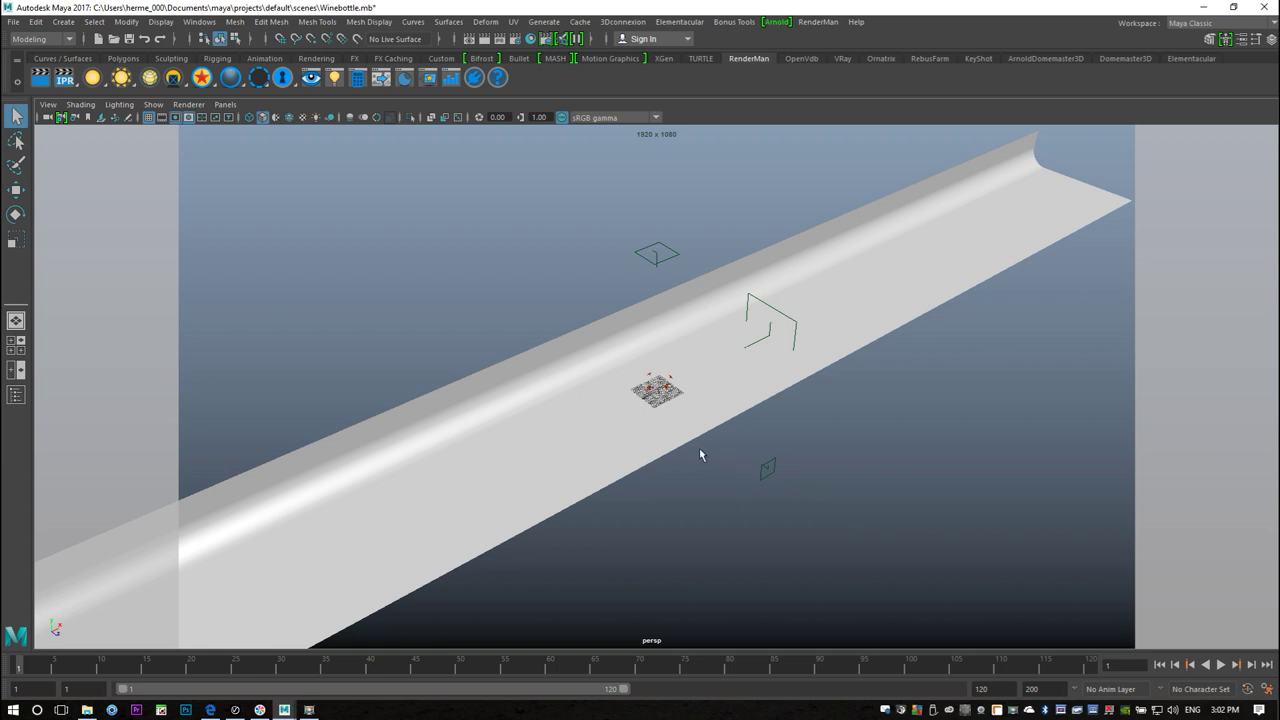
pyautogui.click(715, 424)
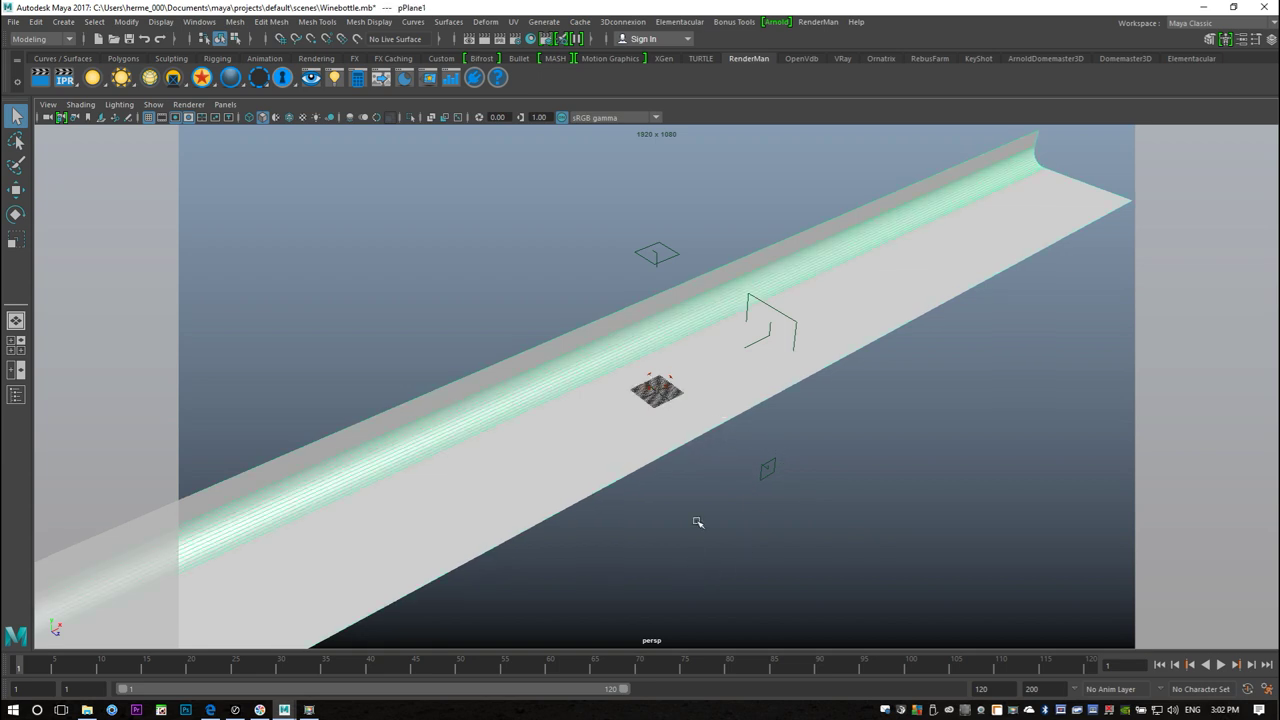
# Scale pPlane1 inward along X into a compact sweep and tumble the view around it
pyautogui.press('r')
pyautogui.moveTo(703, 368); pyautogui.dragTo(661, 389)
pyautogui.scroll(5, 672, 504)
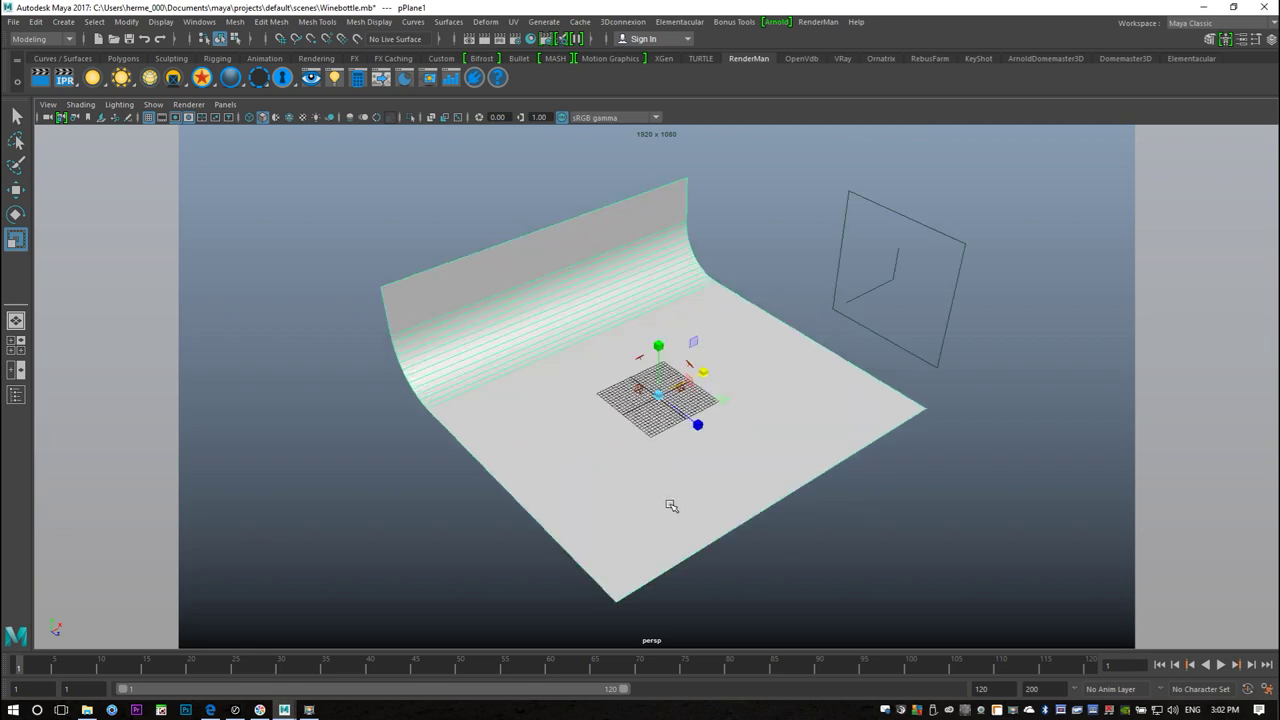
pyautogui.keyDown('alt'); pyautogui.moveTo(714, 531); pyautogui.dragTo(694, 503); pyautogui.keyUp('alt')
pyautogui.scroll(4, 694, 503)
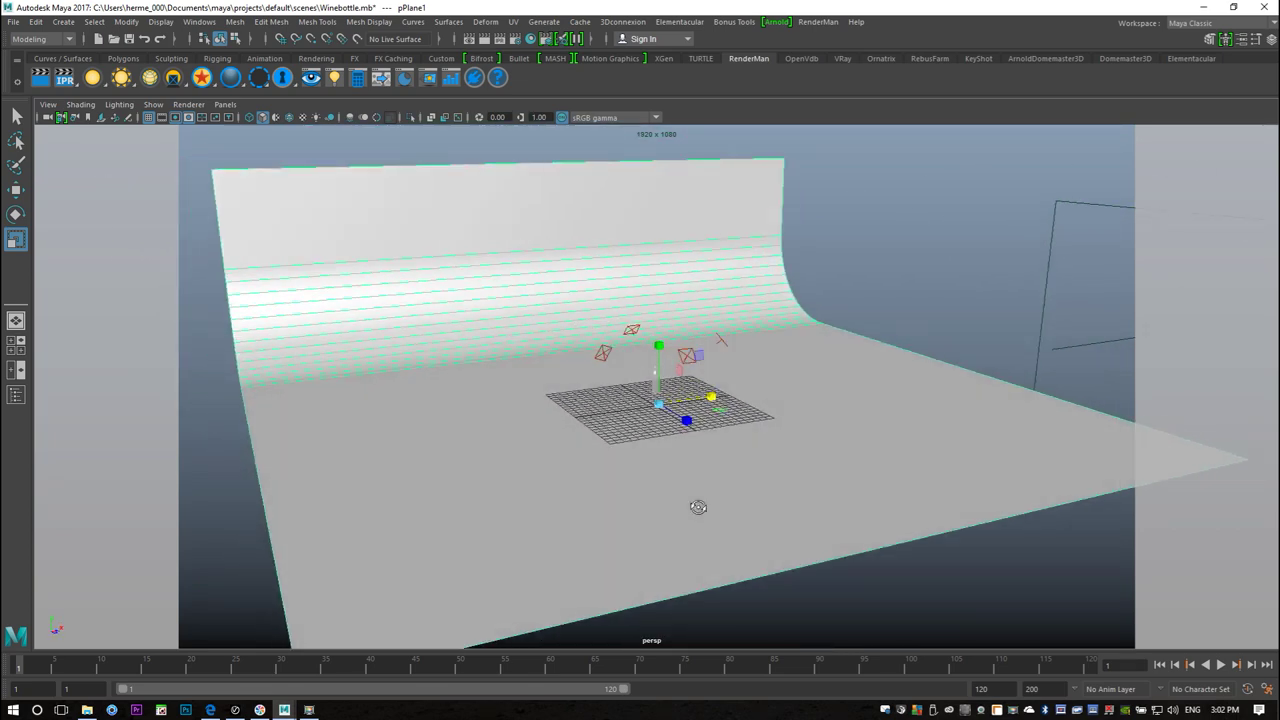
pyautogui.keyDown('alt'); pyautogui.moveTo(790, 462); pyautogui.dragTo(699, 512); pyautogui.keyUp('alt')
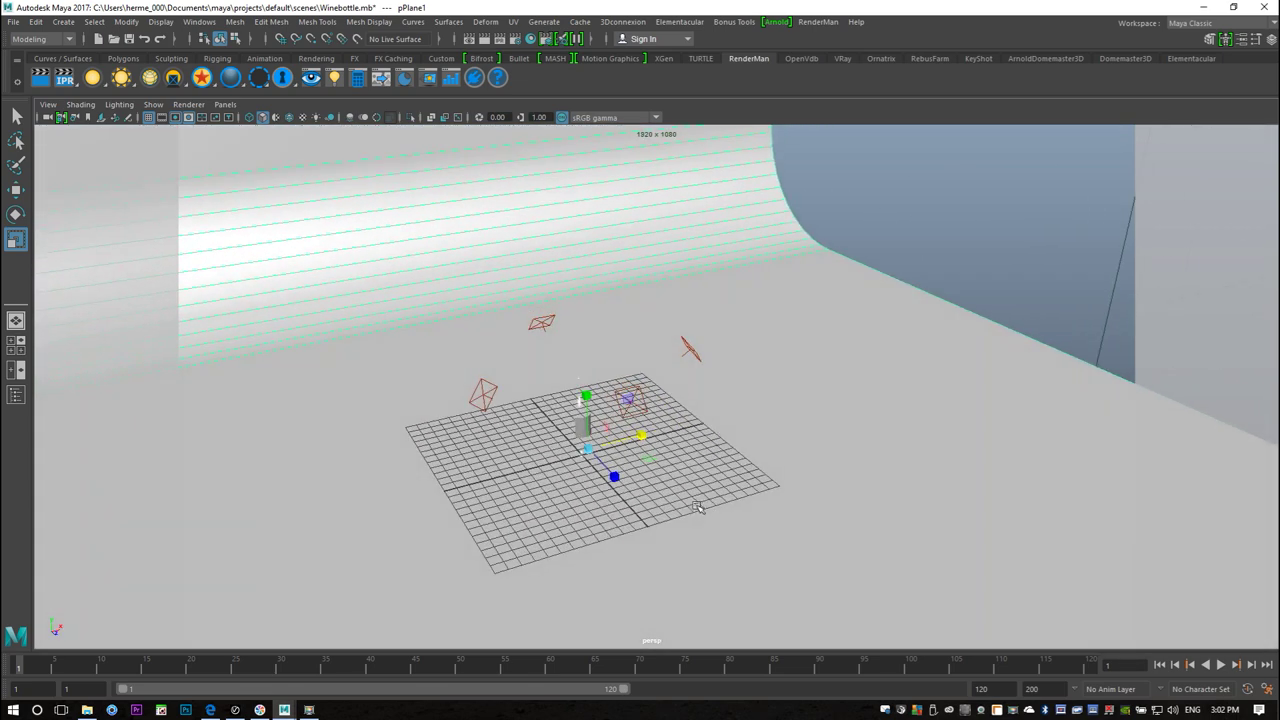
# Turn on Use Ray Trace Shadows for areaLight4 in its Shadows attributes
pyautogui.click(545, 321)
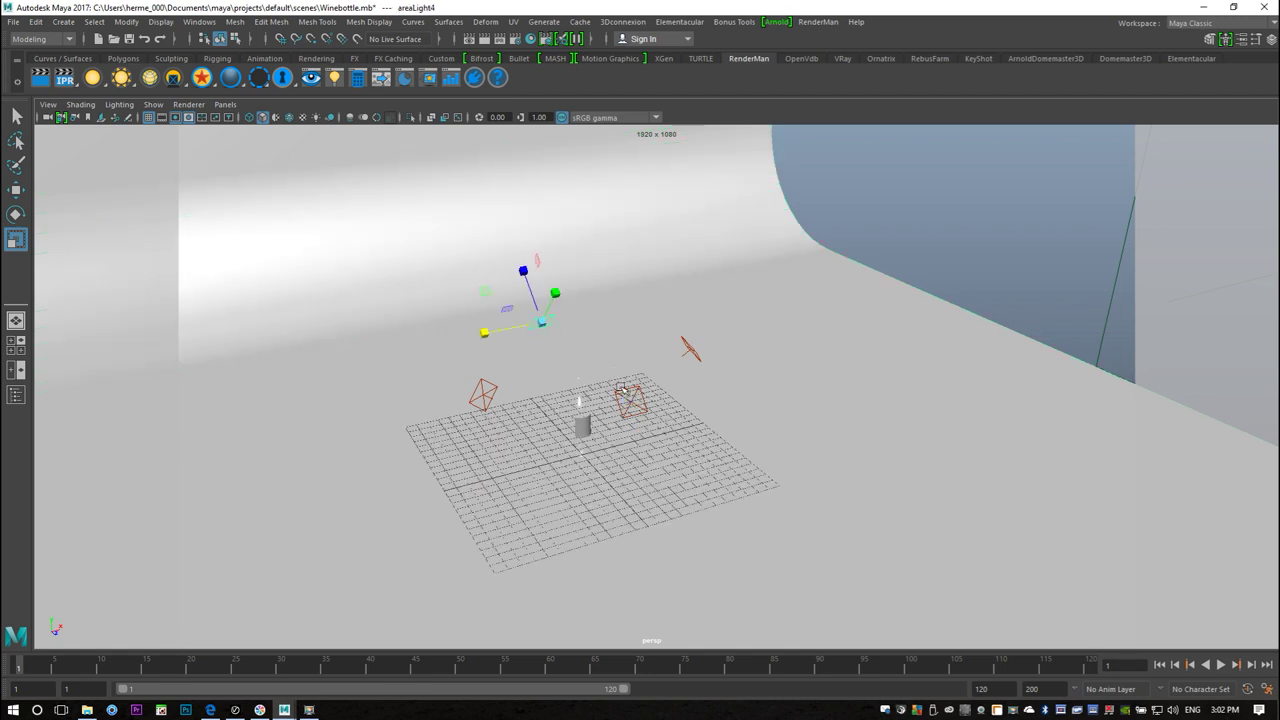
pyautogui.hotkey('ctrl', 'a')
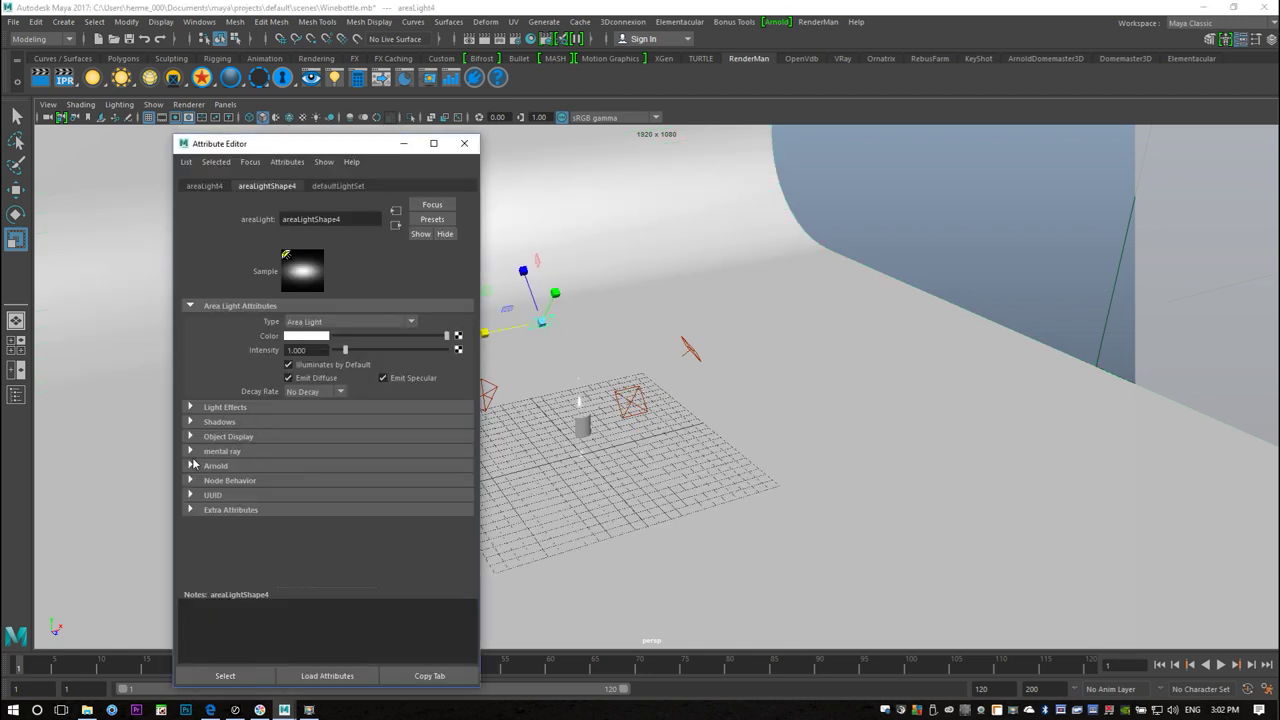
pyautogui.moveTo(284, 152); pyautogui.dragTo(929, 148)
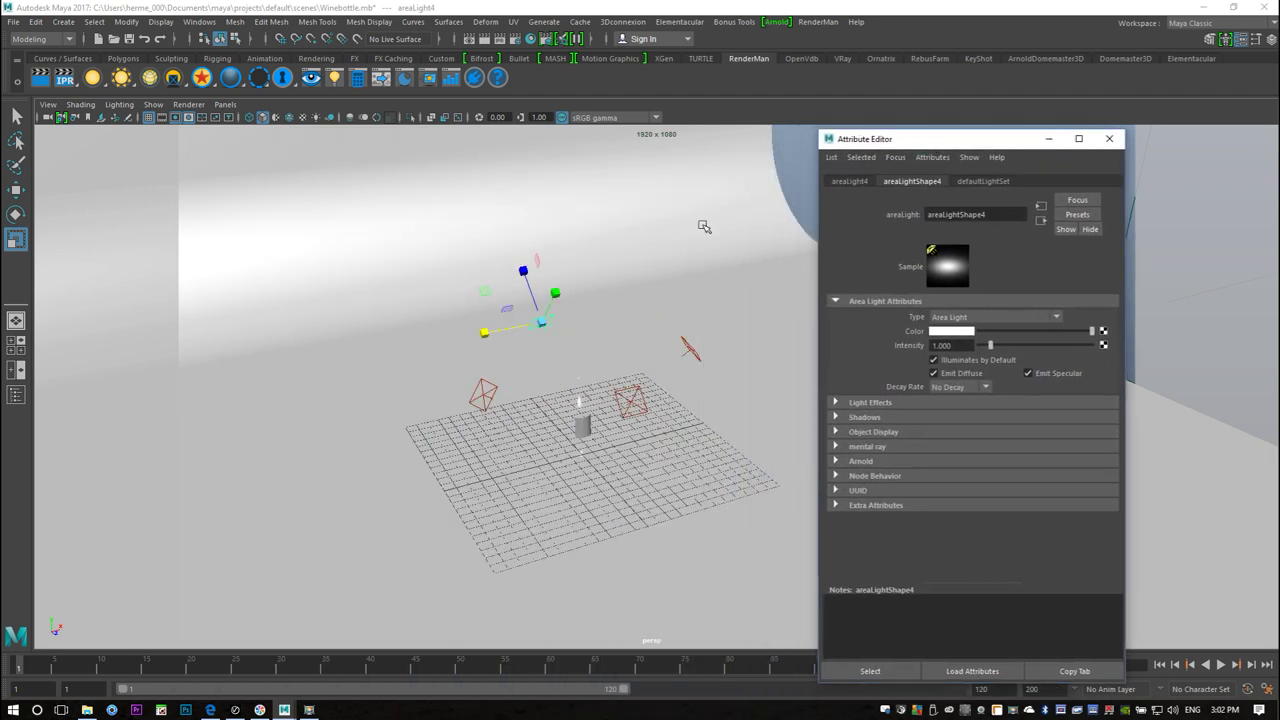
pyautogui.click(835, 420)
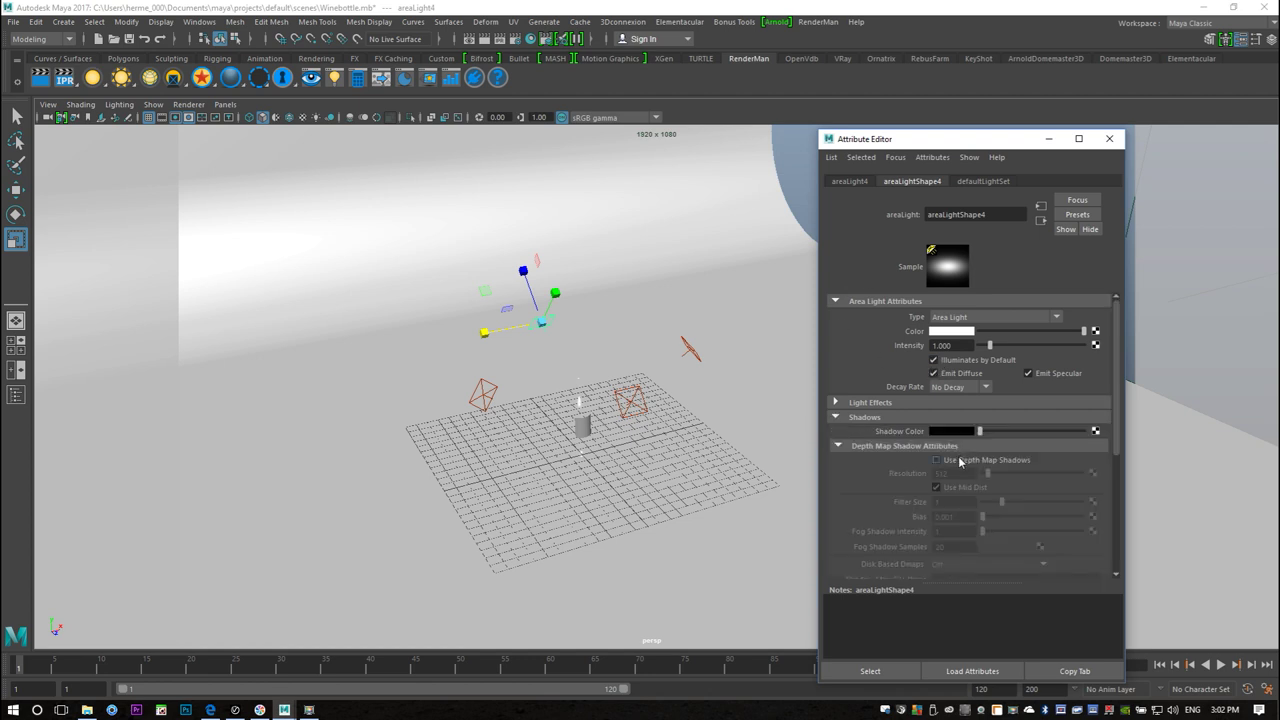
pyautogui.scroll(-3, 935, 493)
pyautogui.click(936, 542)
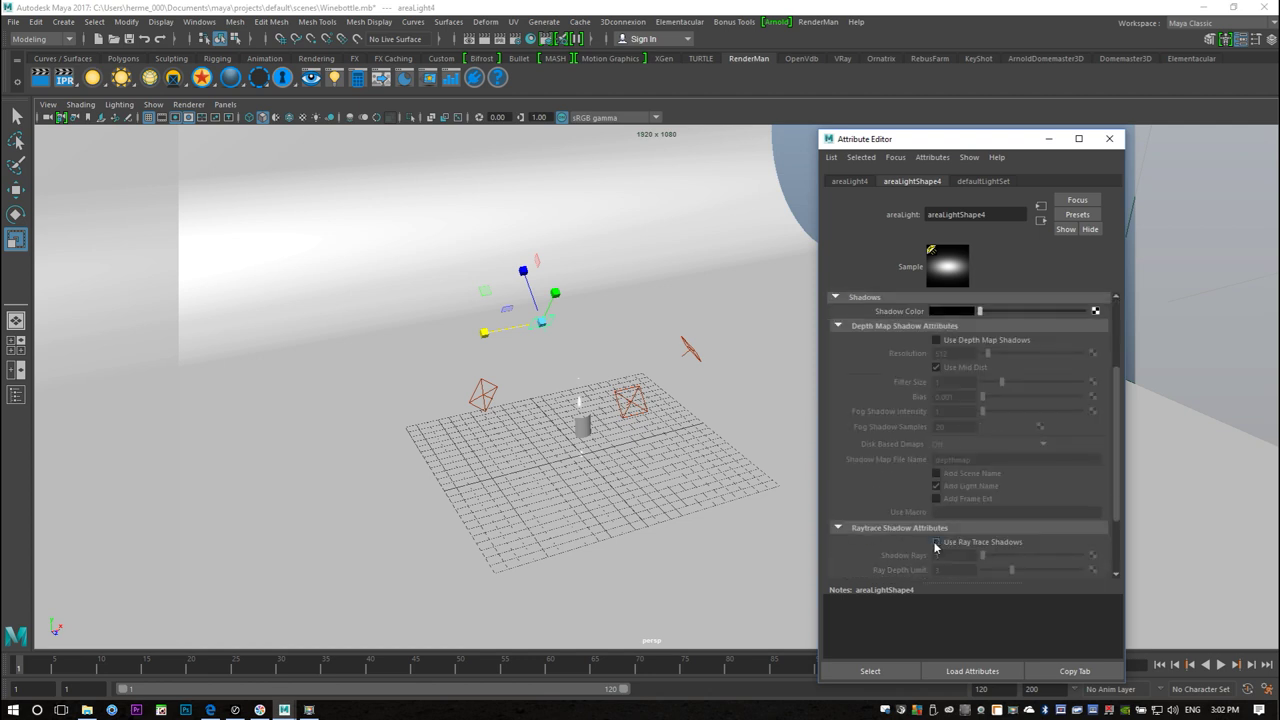
# Toggle Use Ray Trace Shadows on areaLight3 and areaLight1, then minimize the Attribute Editor
pyautogui.click(689, 352)
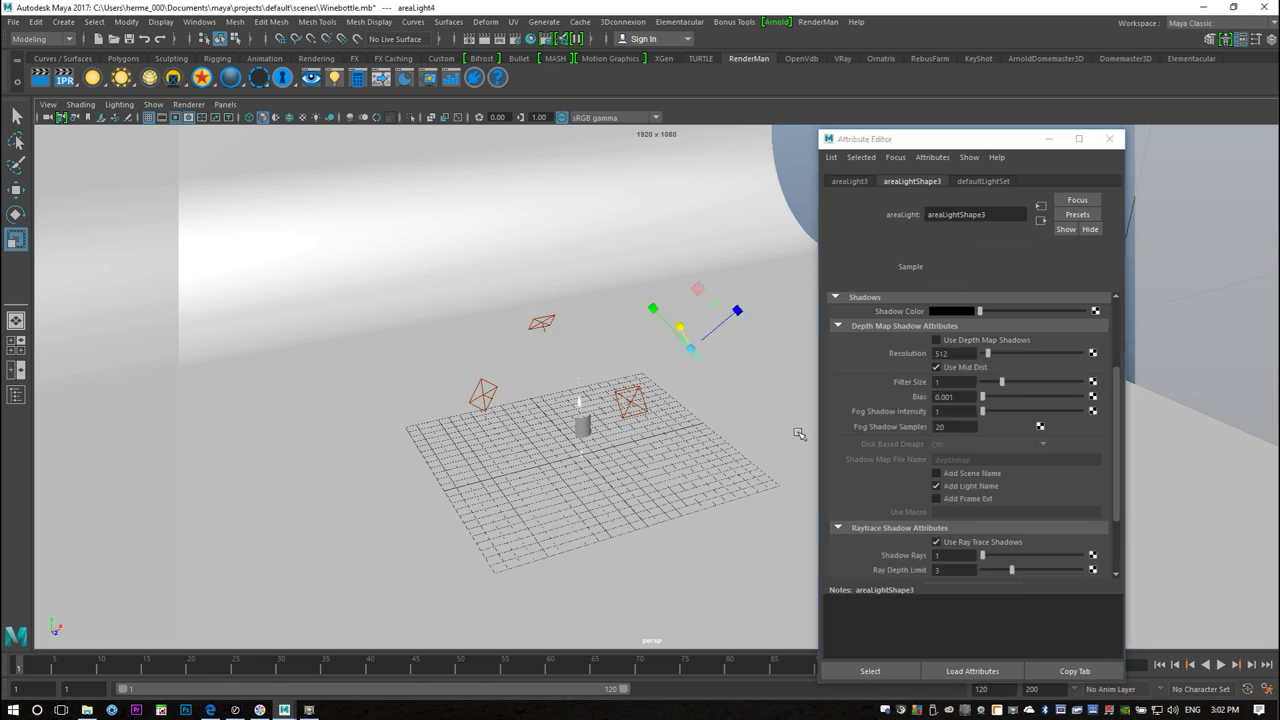
pyautogui.click(936, 542)
pyautogui.click(632, 405)
pyautogui.click(936, 542)
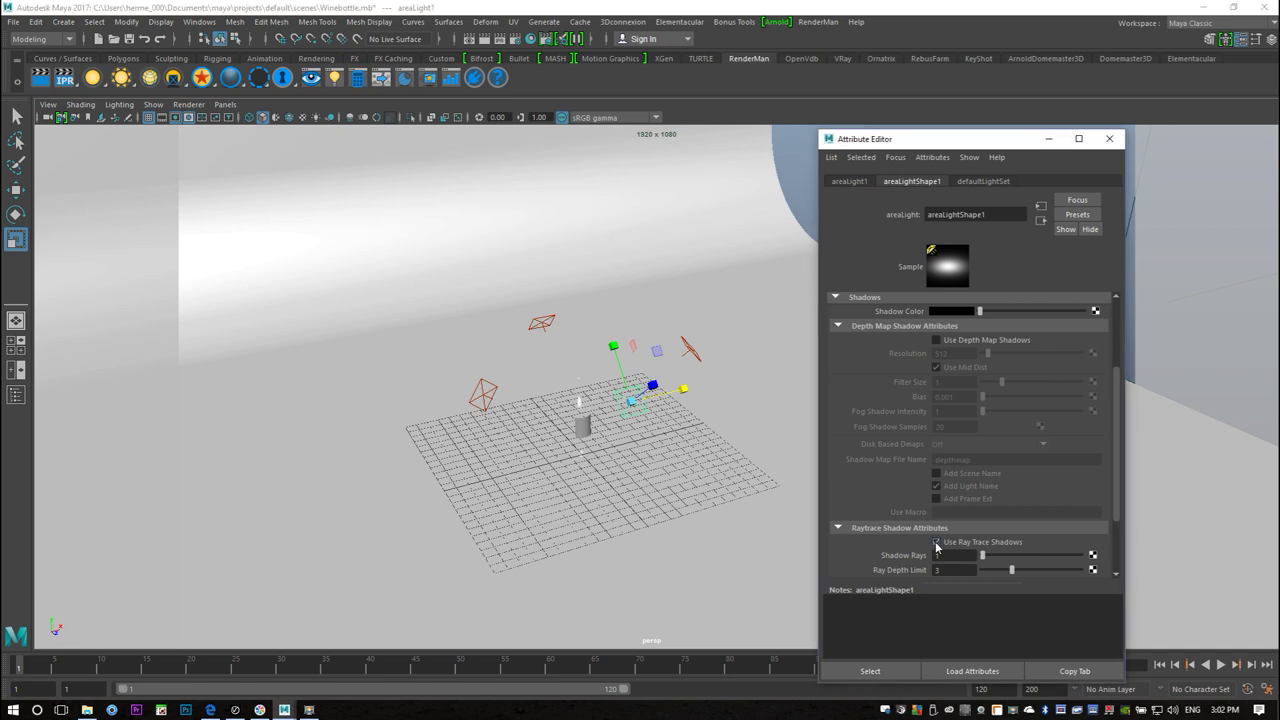
pyautogui.click(1048, 138)
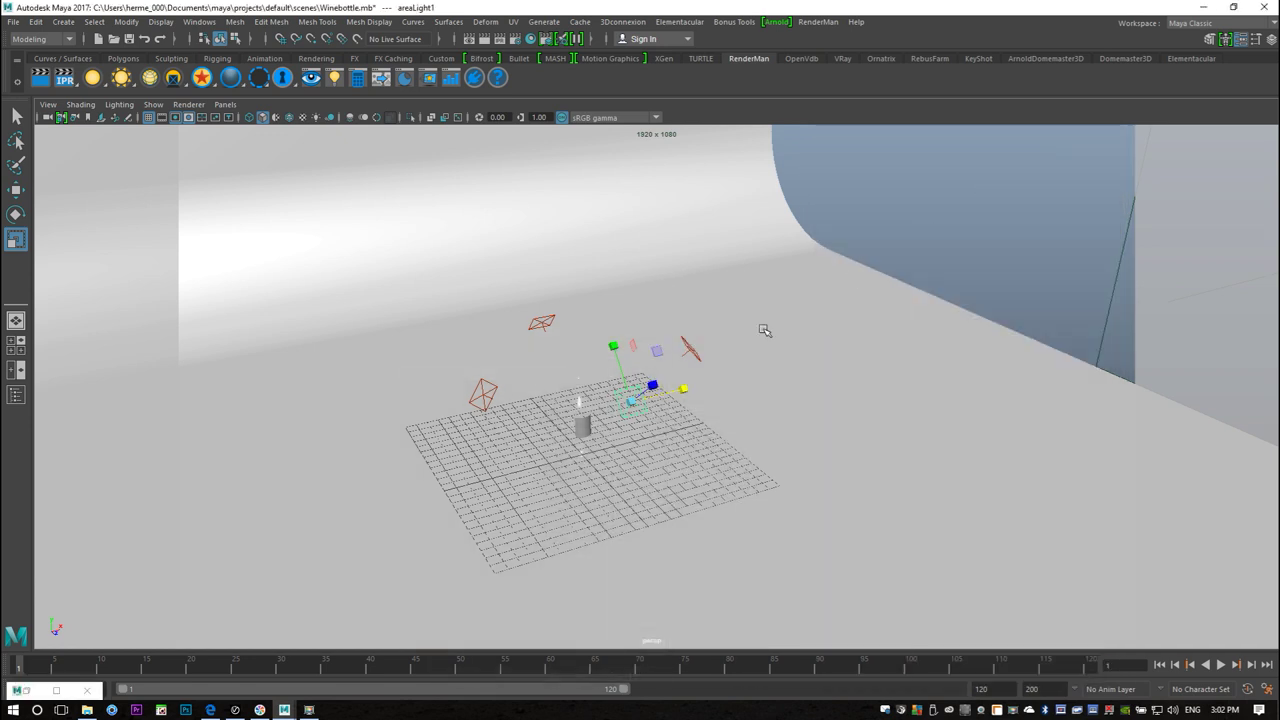
# Assign a new mia_material_x to the wine bottle pCylinder1
pyautogui.click(583, 420)
pyautogui.rightClick(581, 414)
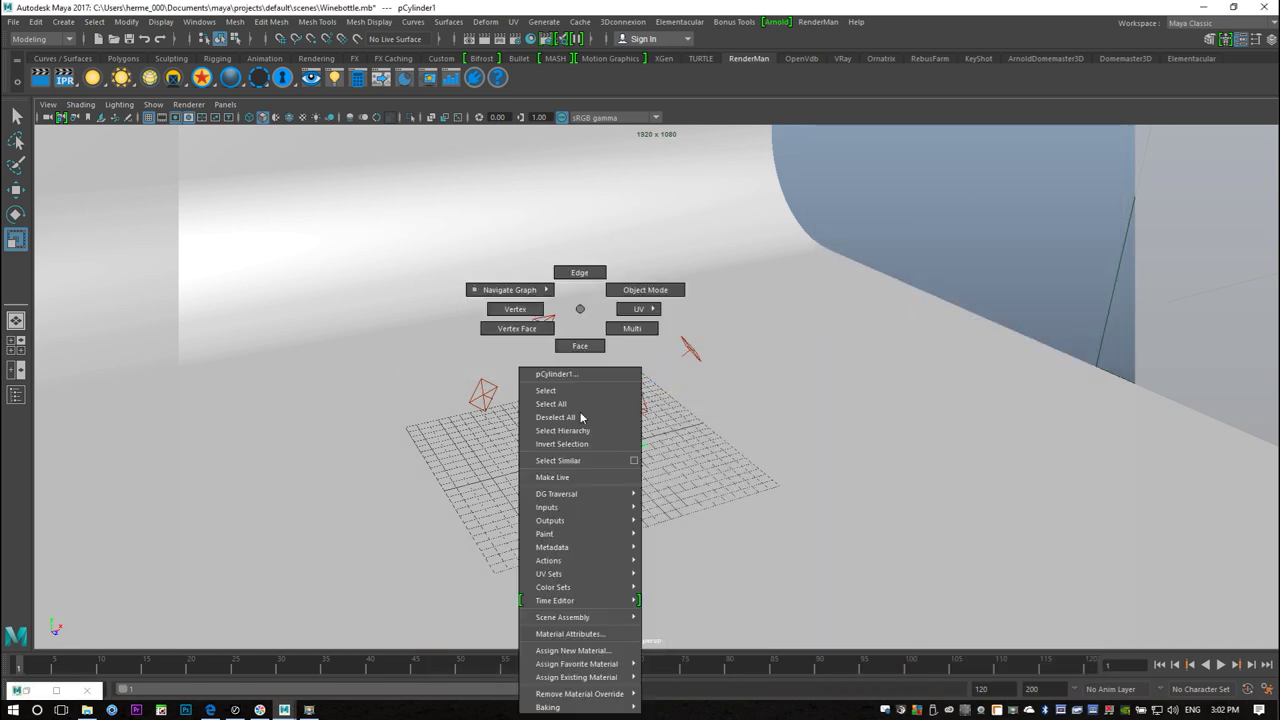
pyautogui.click(613, 651)
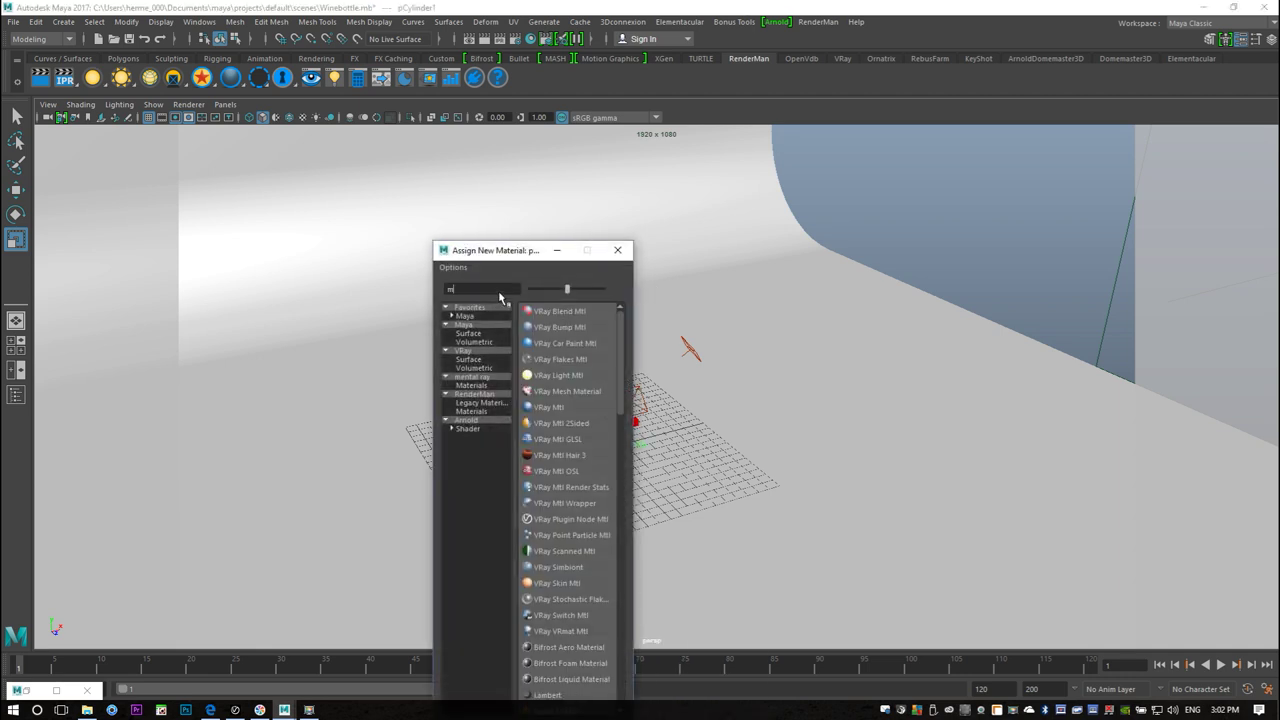
pyautogui.write('mia')
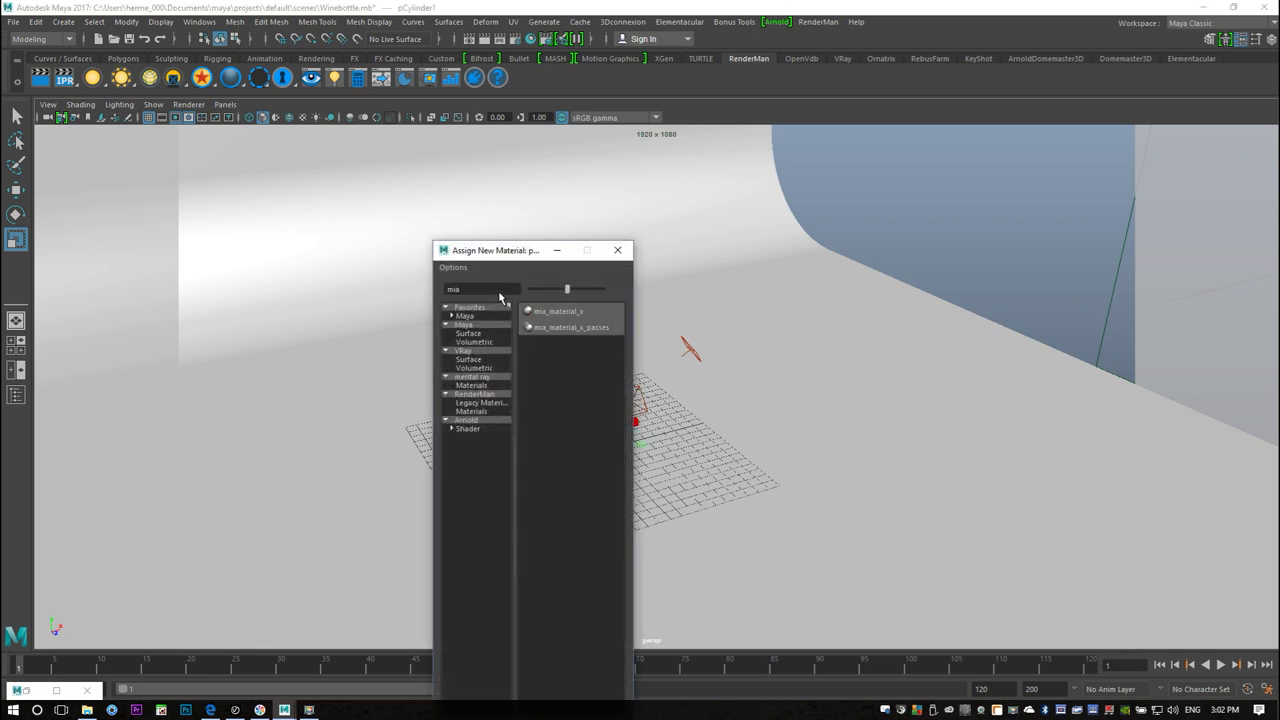
pyautogui.click(595, 311)
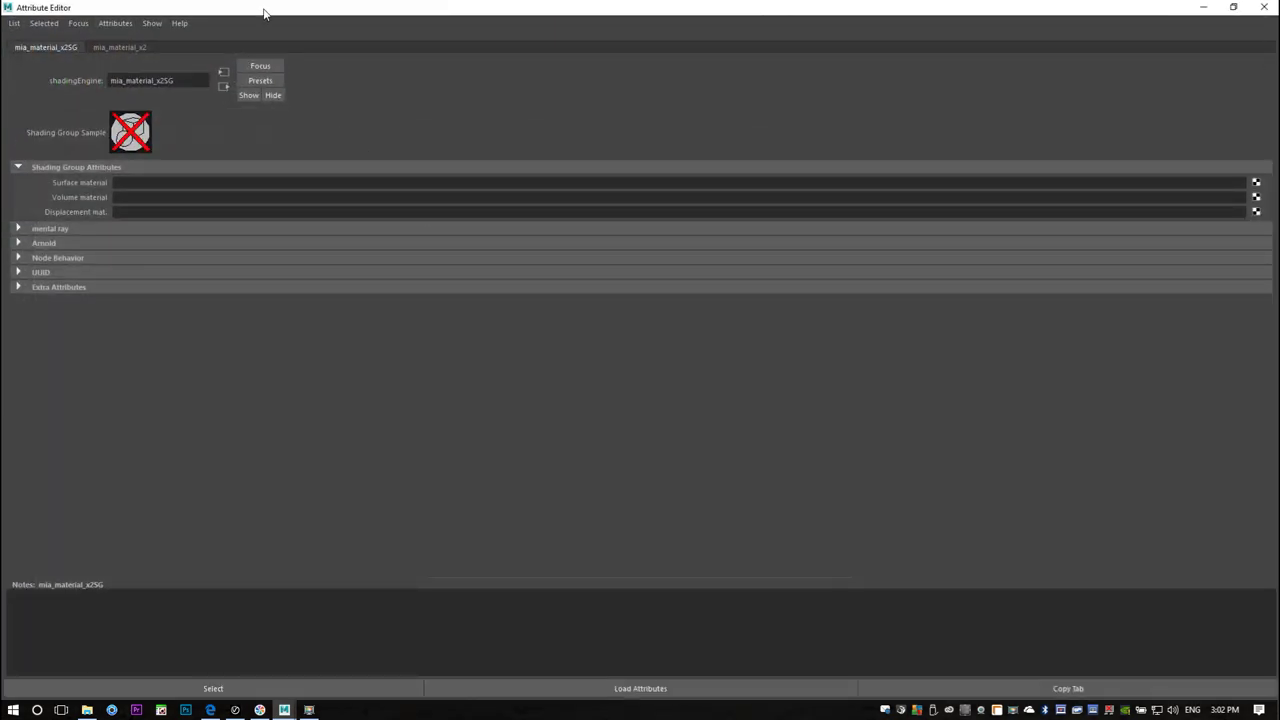
pyautogui.moveTo(264, 13); pyautogui.dragTo(872, 69)
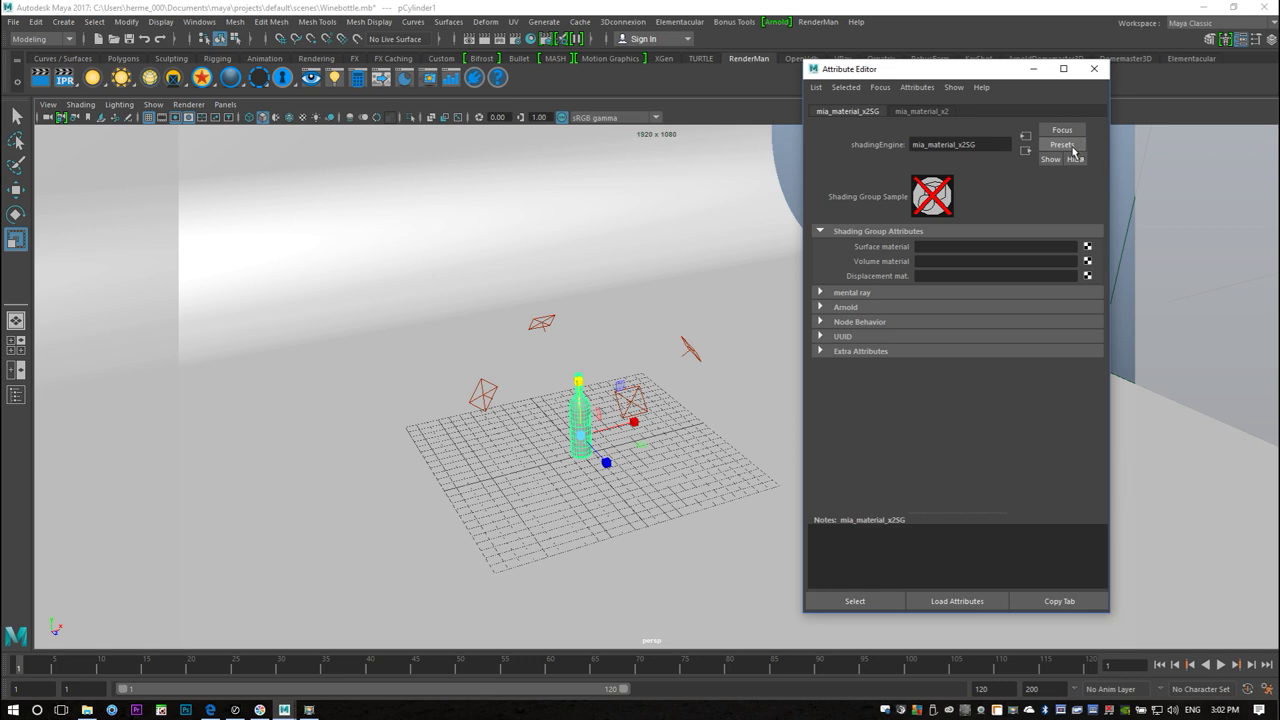
# Apply the GlassSolid preset to the bottle's mia_material_x2
pyautogui.click(1074, 151)
pyautogui.click(940, 111)
pyautogui.click(1063, 146)
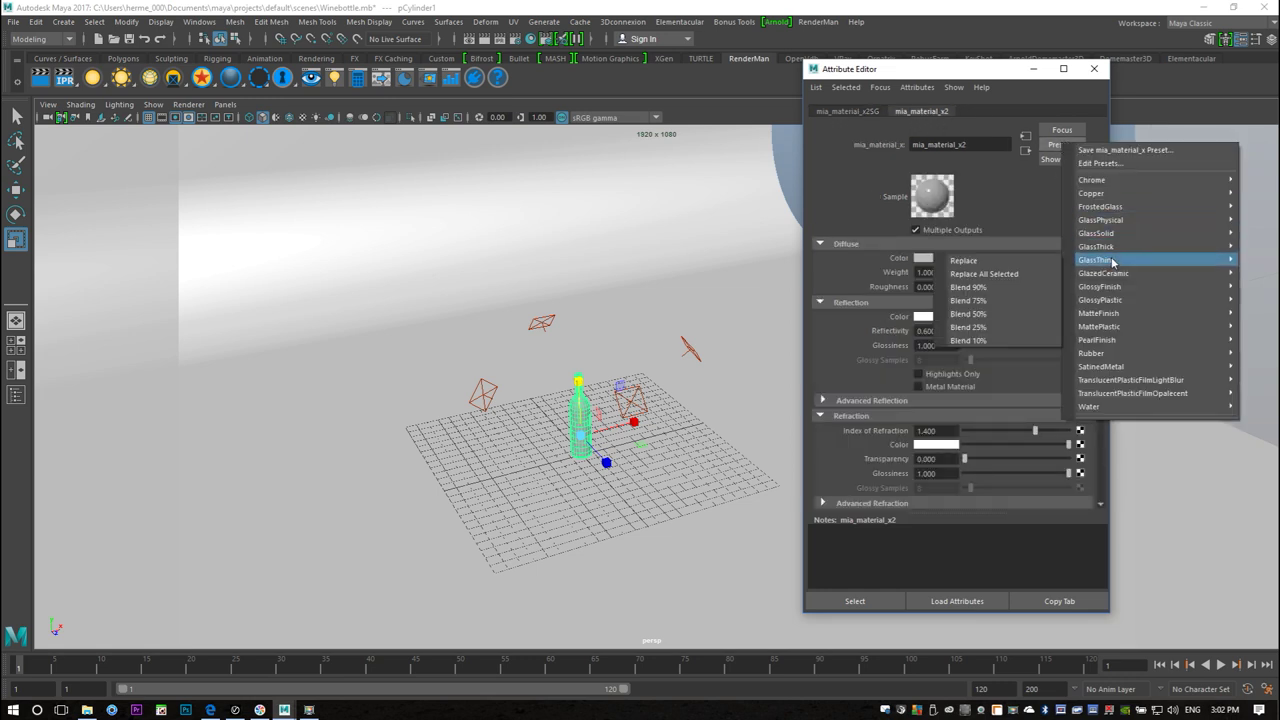
pyautogui.moveTo(1123, 237)
pyautogui.click(999, 234)
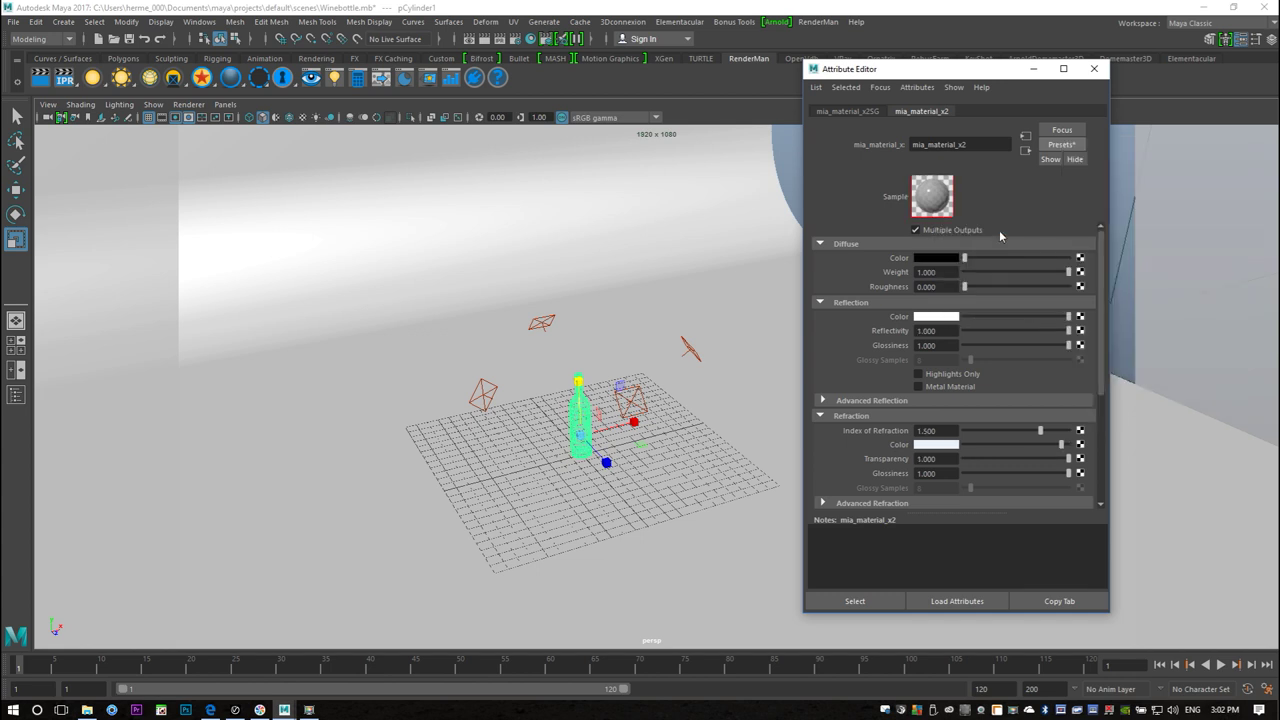
# Set the Refraction Color to green darkened to V 0.030 and close the editor
pyautogui.click(937, 445)
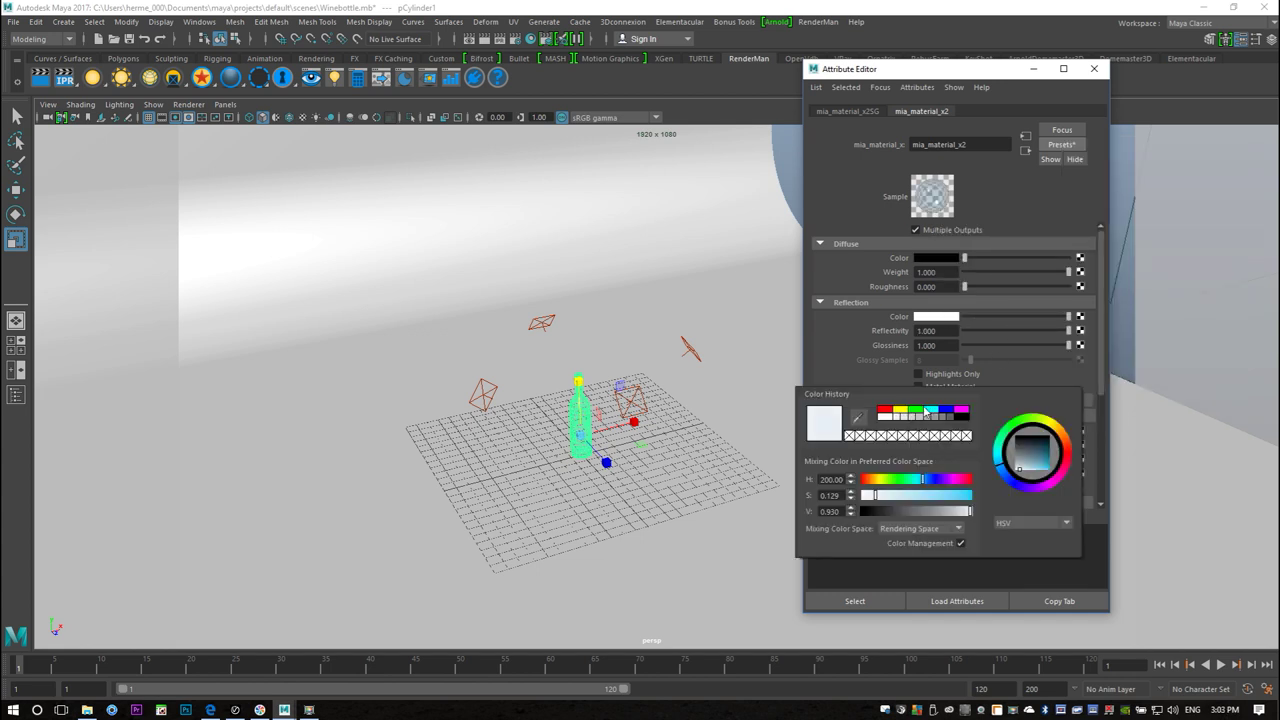
pyautogui.click(917, 411)
pyautogui.moveTo(970, 511); pyautogui.dragTo(888, 521)
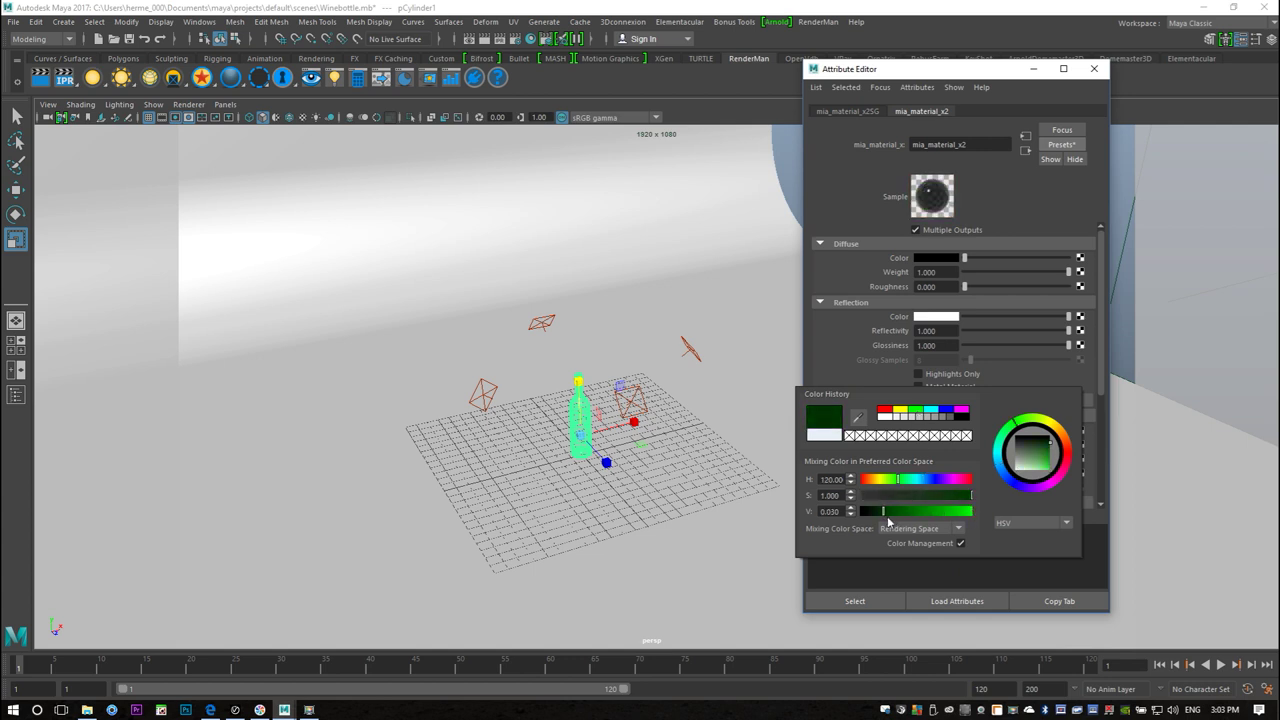
pyautogui.click(1094, 69)
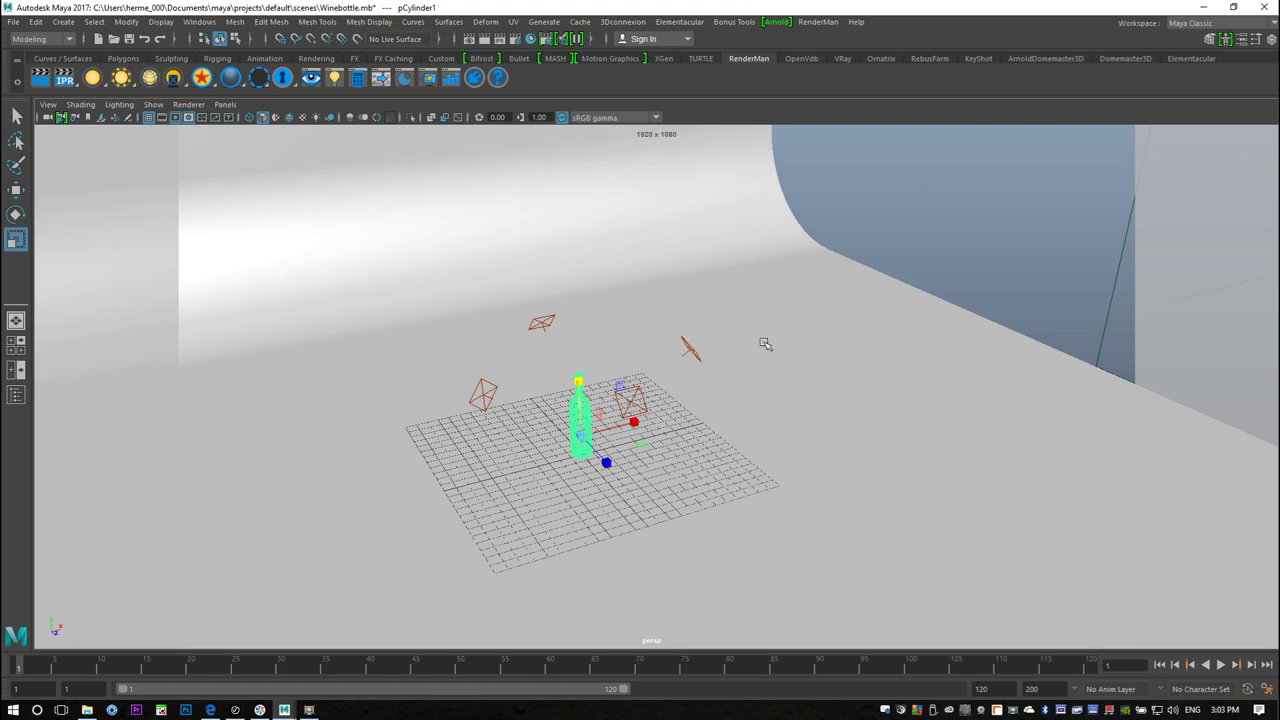
# Create a mental ray Image Based Lighting node from the Render Settings Scene tab
pyautogui.scroll(5, 734, 472)
pyautogui.keyDown('alt'); pyautogui.moveTo(761, 514); pyautogui.dragTo(762, 462); pyautogui.keyUp('alt')
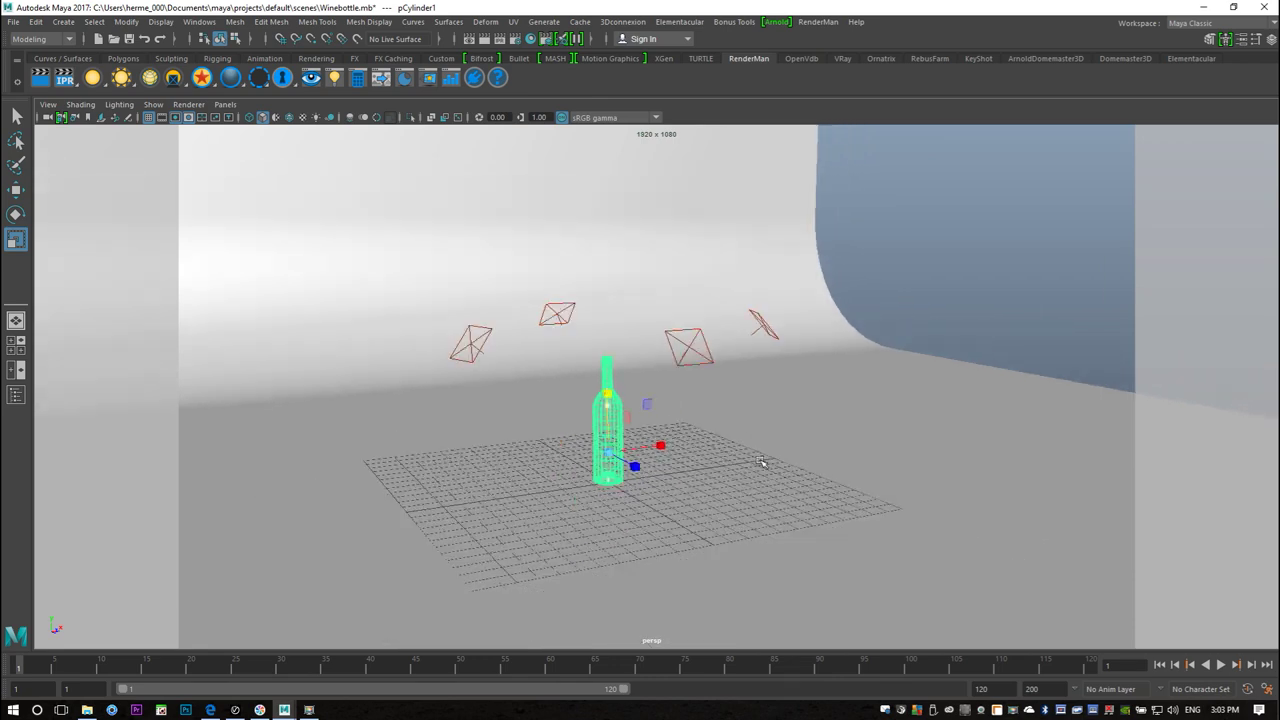
pyautogui.scroll(-5, 780, 505)
pyautogui.keyDown('alt'); pyautogui.moveTo(785, 505); pyautogui.dragTo(791, 540); pyautogui.keyUp('alt')
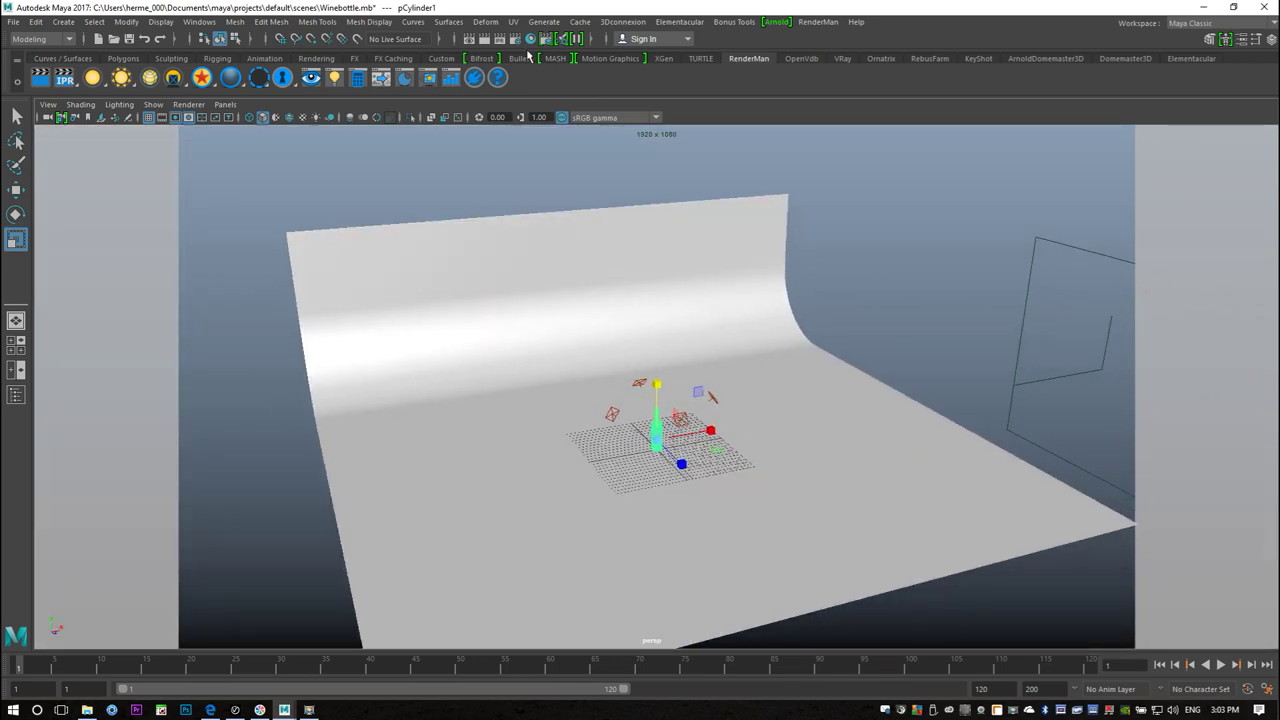
pyautogui.click(515, 39)
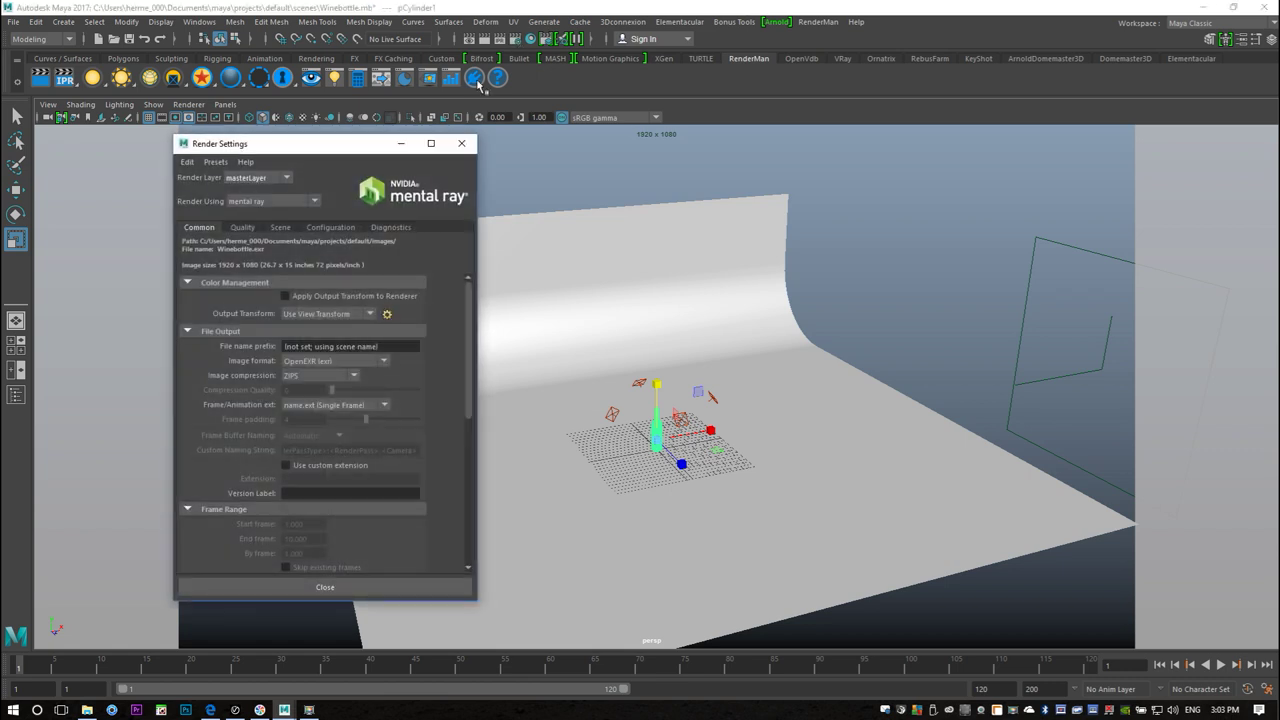
pyautogui.click(280, 227)
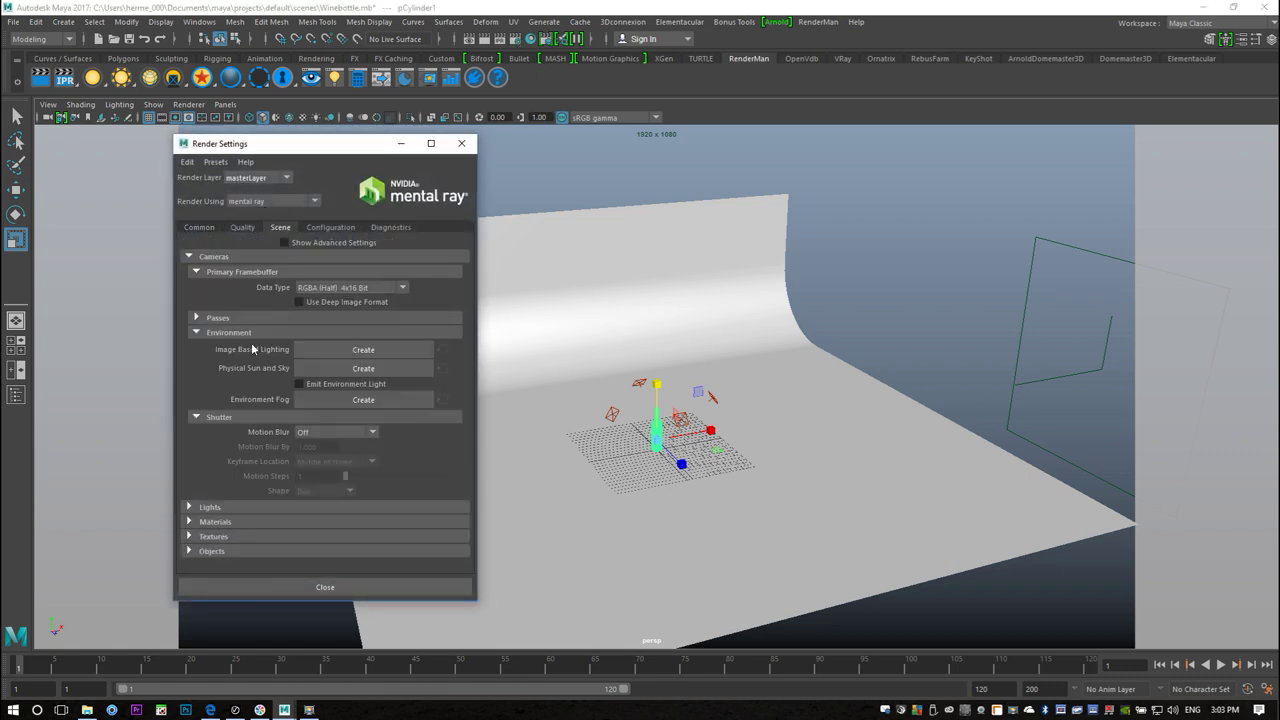
pyautogui.click(353, 350)
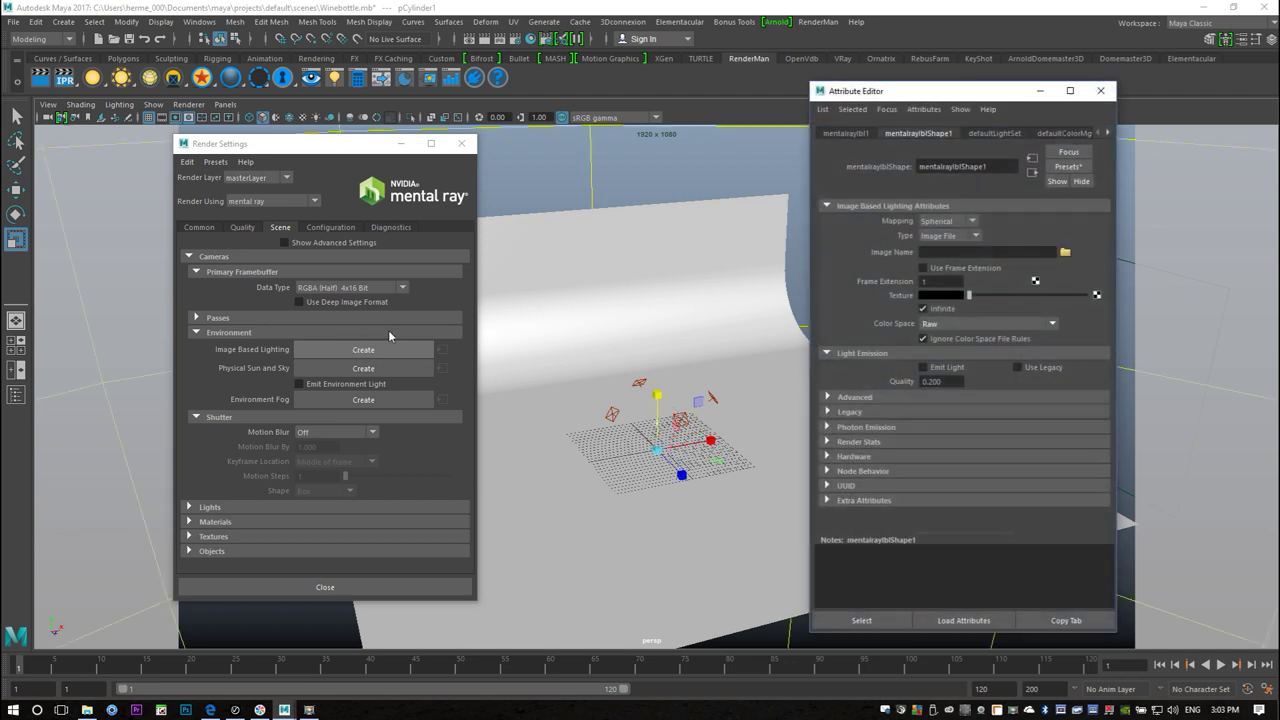
# Review the Common and Quality render settings, then close Render Settings
pyautogui.click(203, 229)
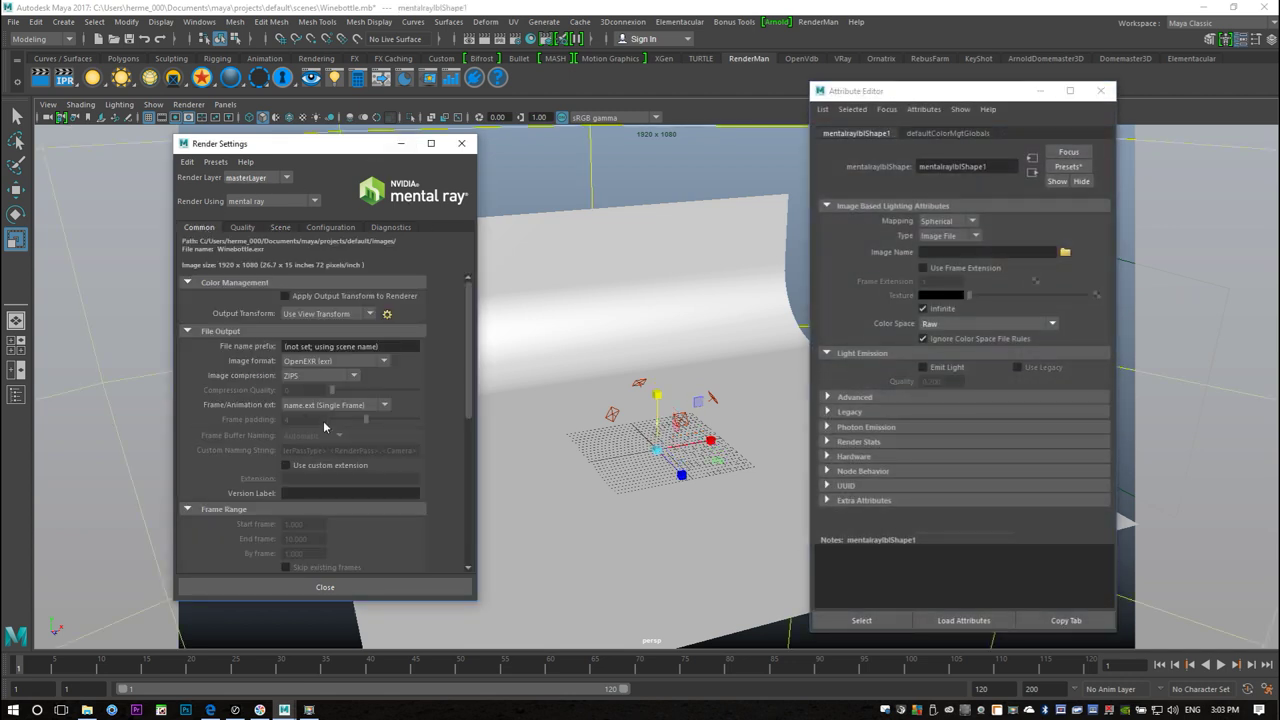
pyautogui.scroll(-7, 328, 442)
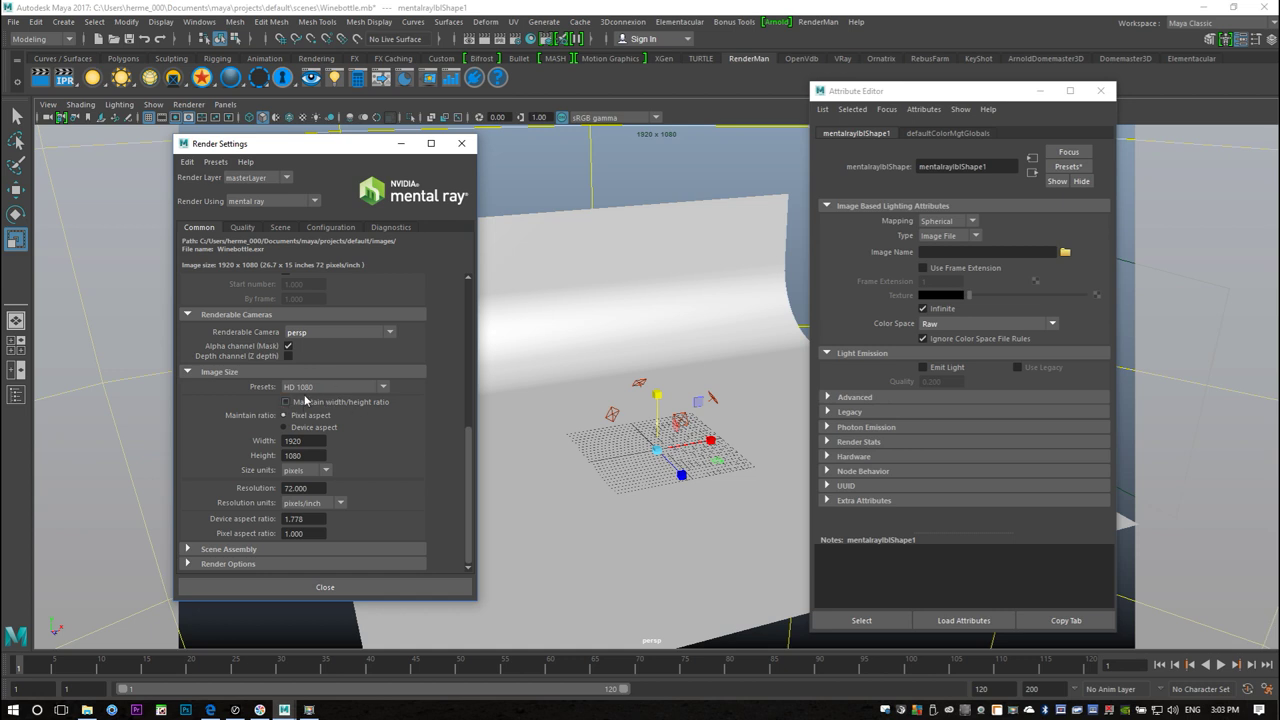
pyautogui.click(238, 229)
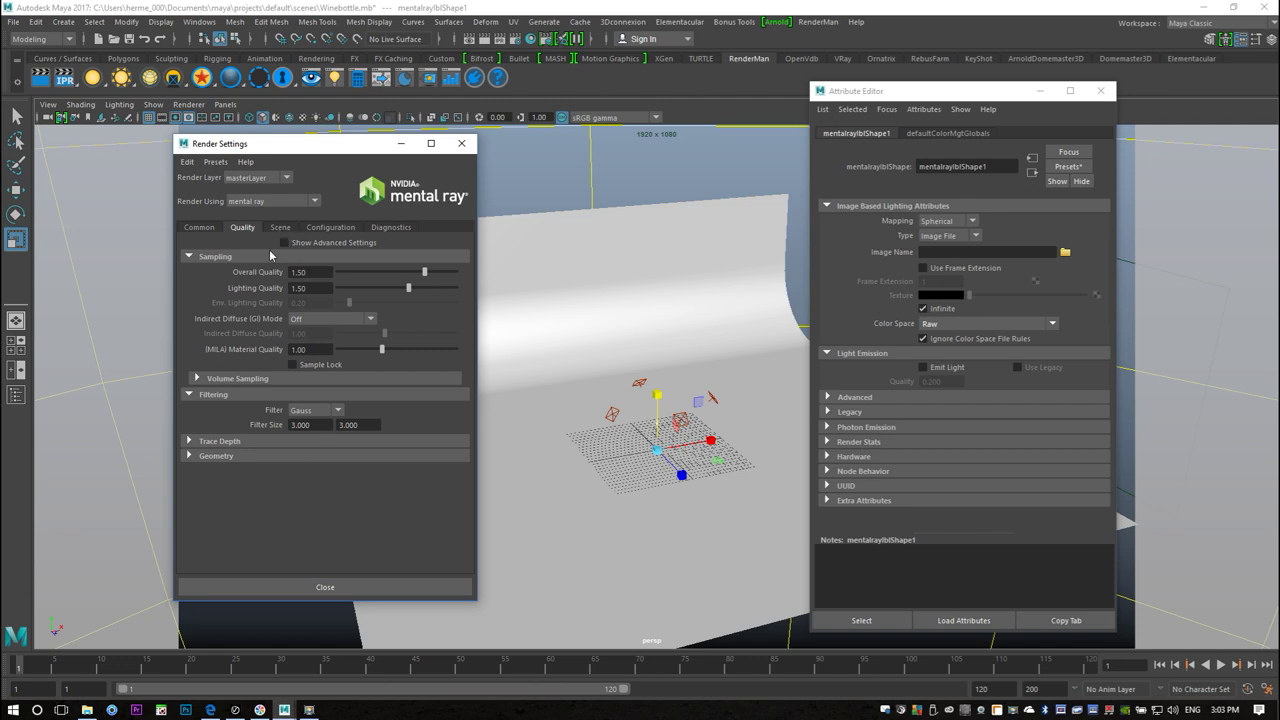
pyautogui.click(461, 143)
# Load Documents\maya\HDRI\Arches_E_PineTree_3k.hdr as the image-based light's image
pyautogui.click(1065, 253)
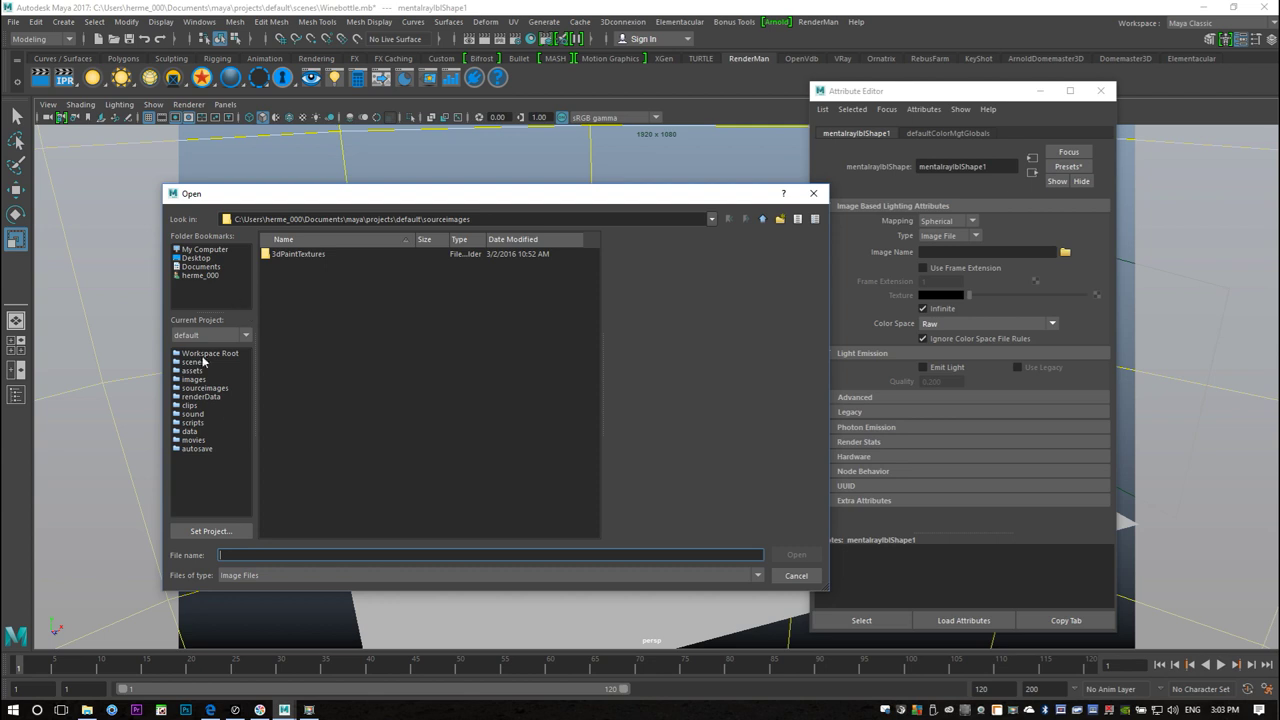
pyautogui.click(196, 389)
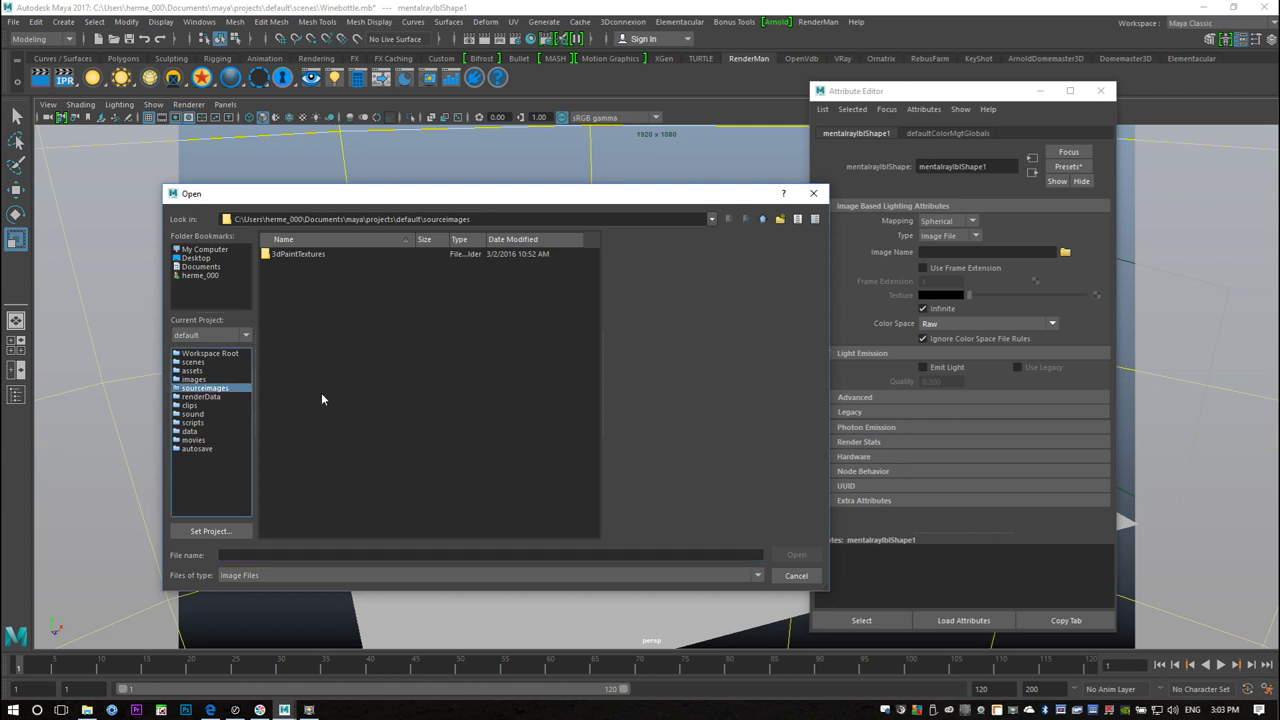
pyautogui.click(762, 220)
pyautogui.click(762, 220)
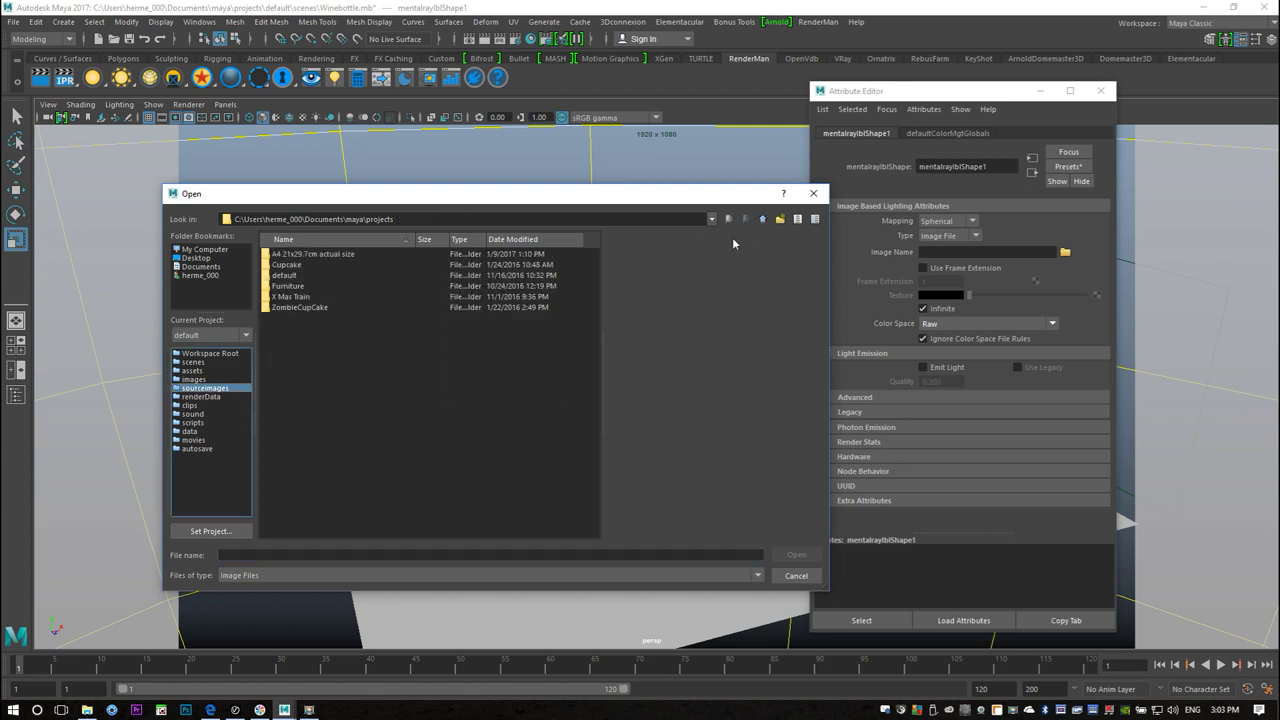
pyautogui.click(762, 220)
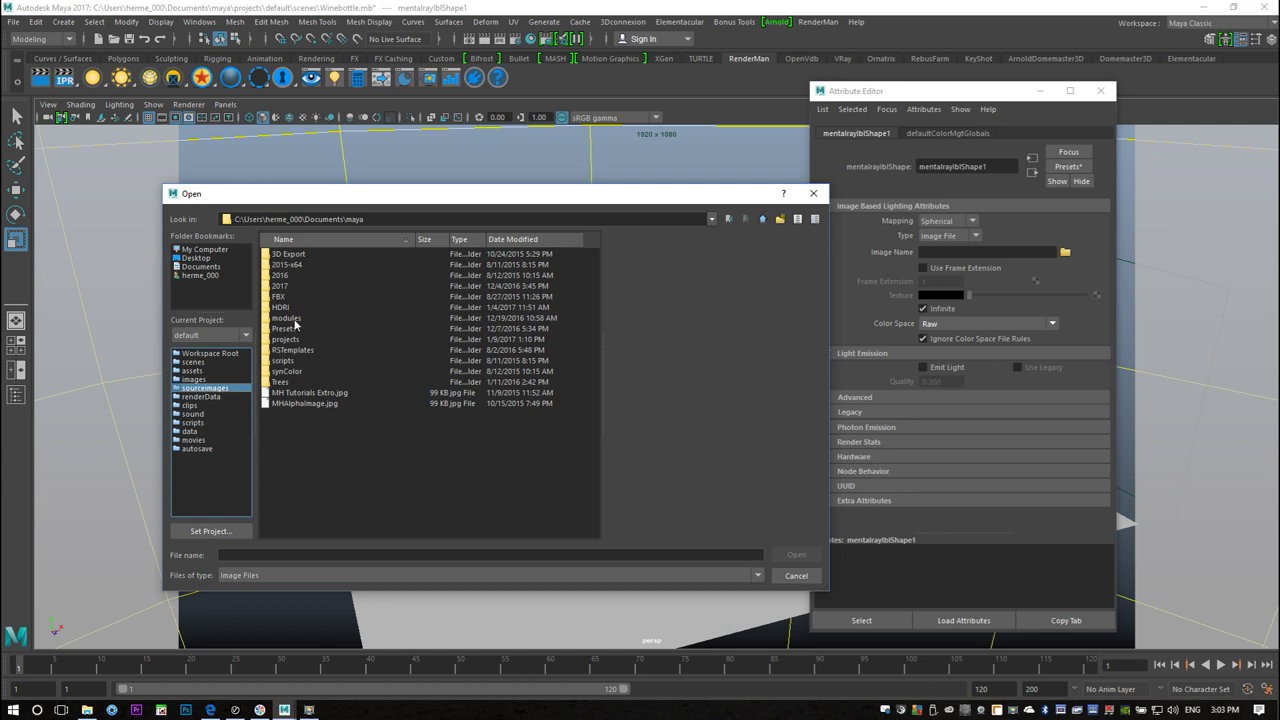
pyautogui.doubleClick(280, 308)
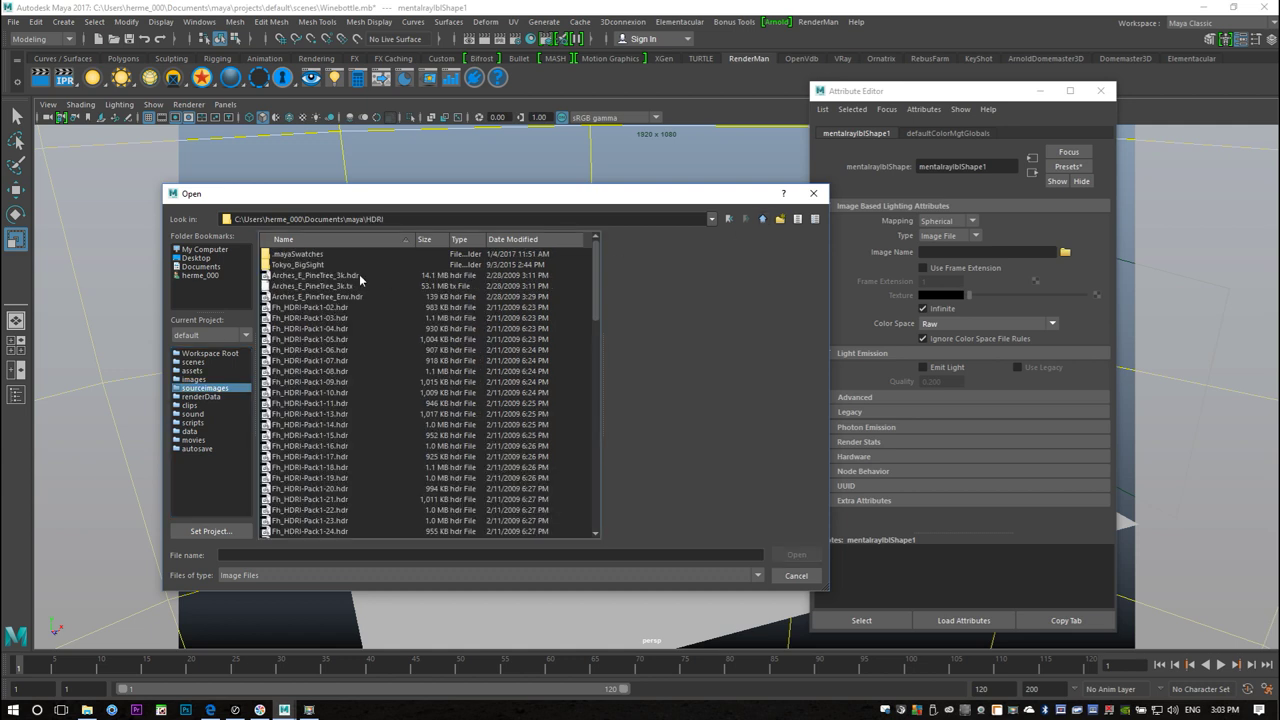
pyautogui.click(299, 276)
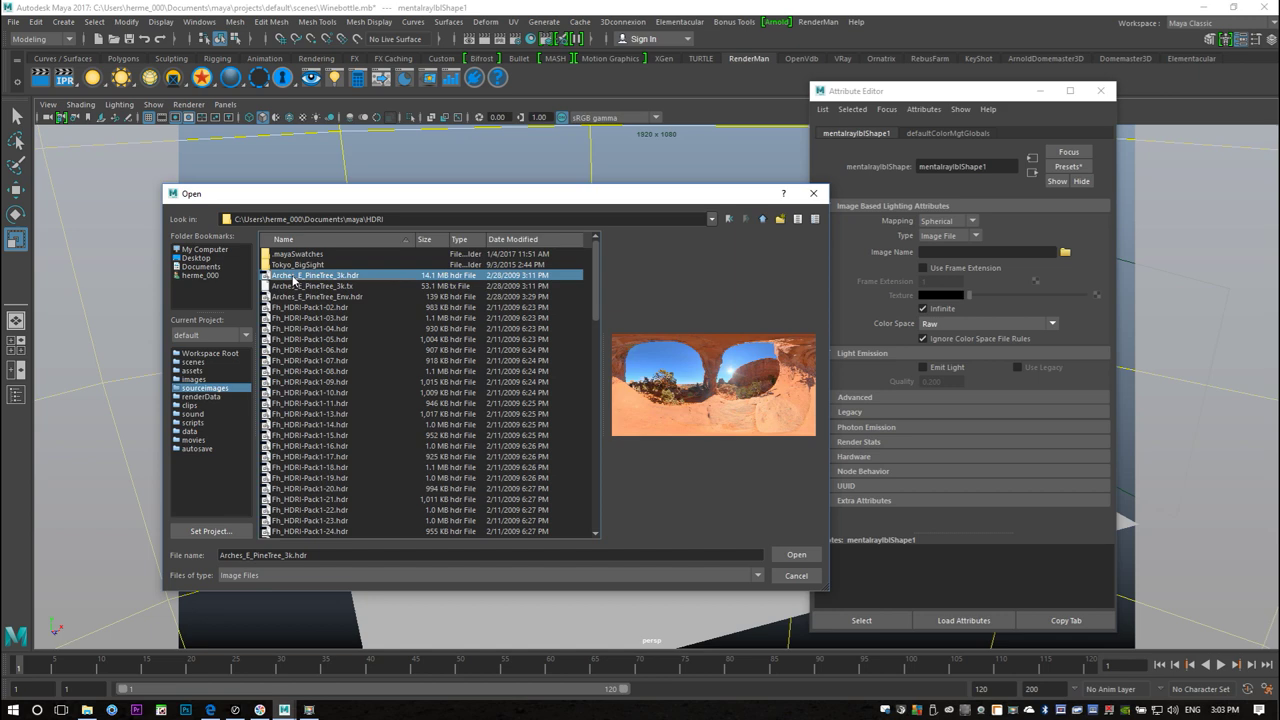
pyautogui.click(796, 555)
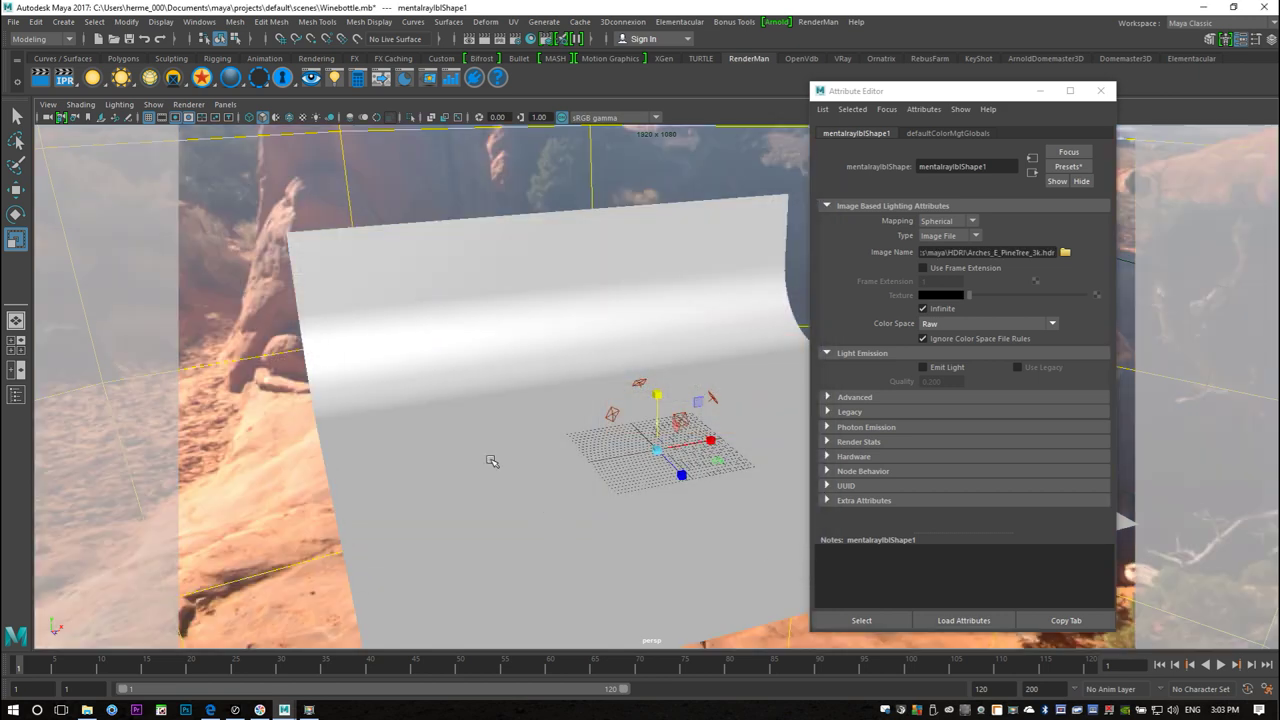
pyautogui.click(1041, 92)
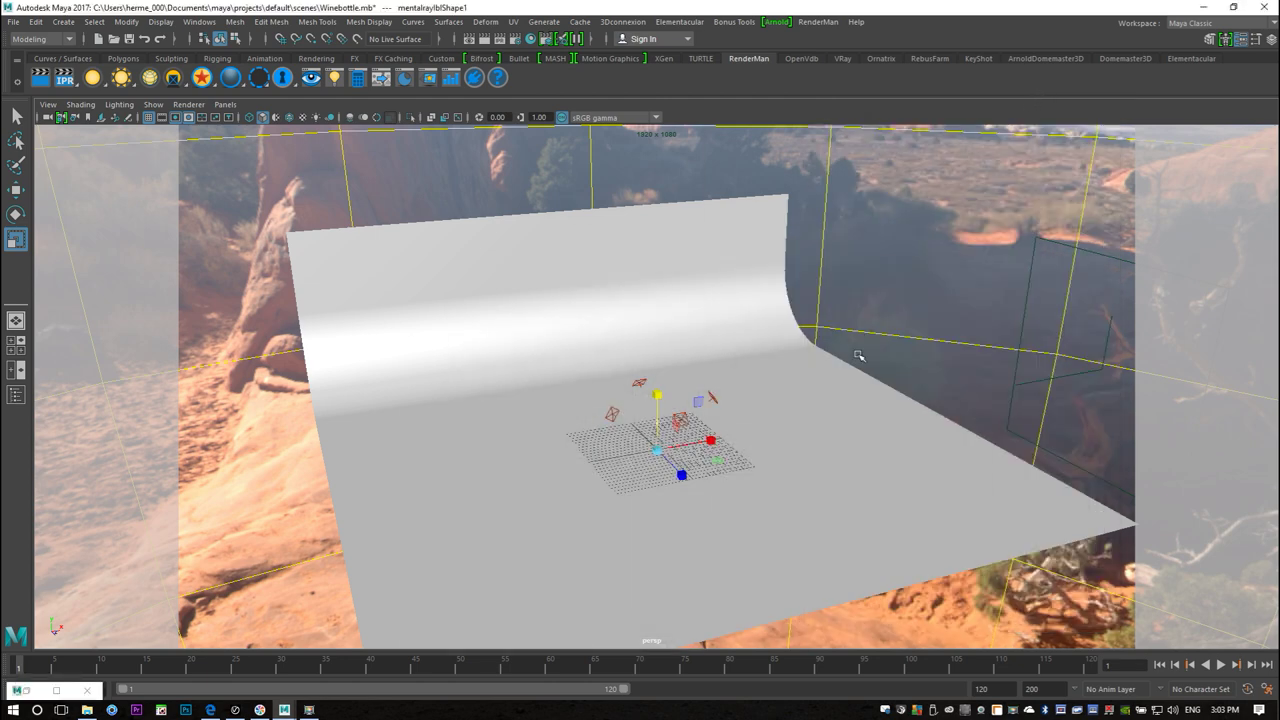
# Assign a new mia_material_x to the curved backdrop plane
pyautogui.click(862, 440)
pyautogui.moveTo(786, 398); pyautogui.dragTo(810, 653, button='right')
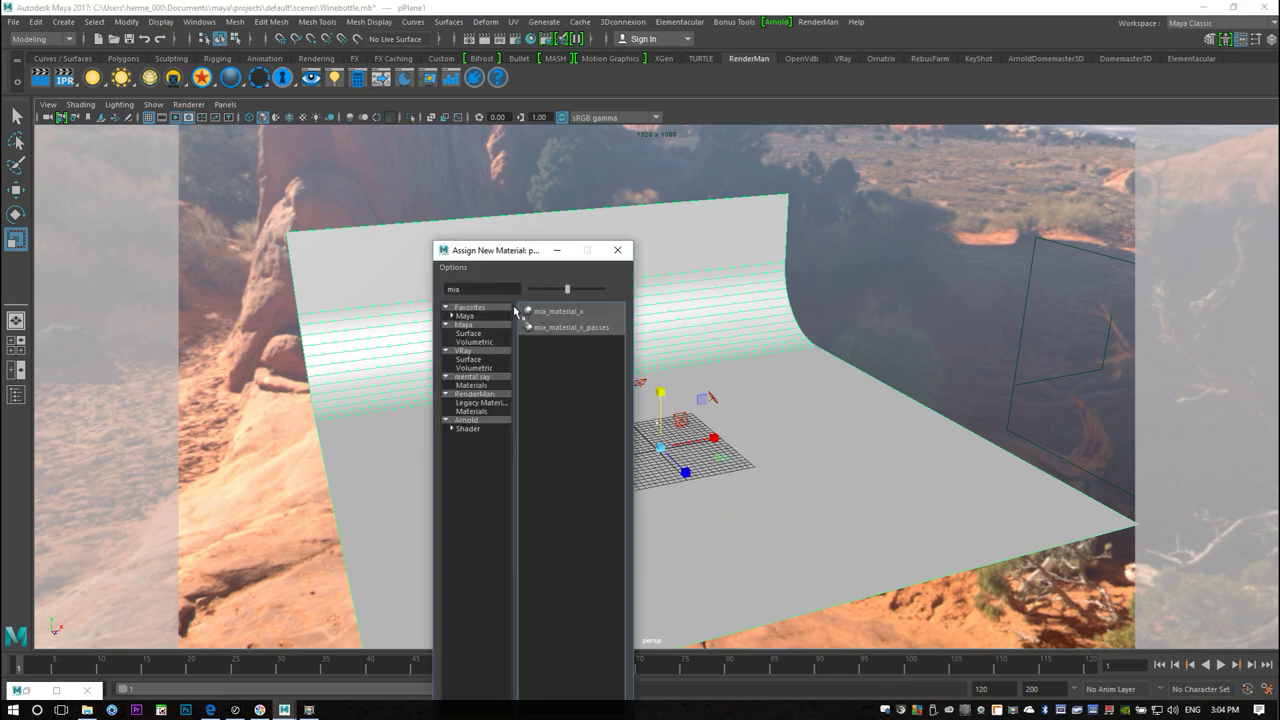
pyautogui.click(547, 312)
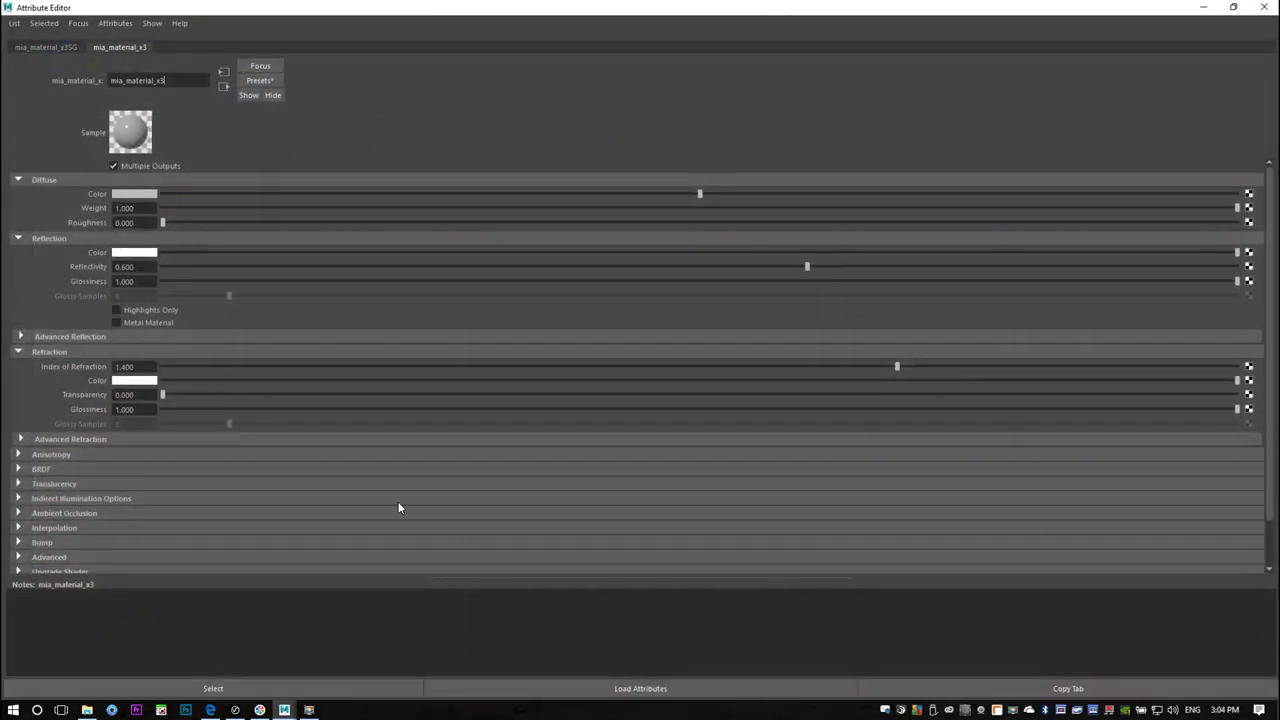
pyautogui.moveTo(305, 15); pyautogui.dragTo(822, 70)
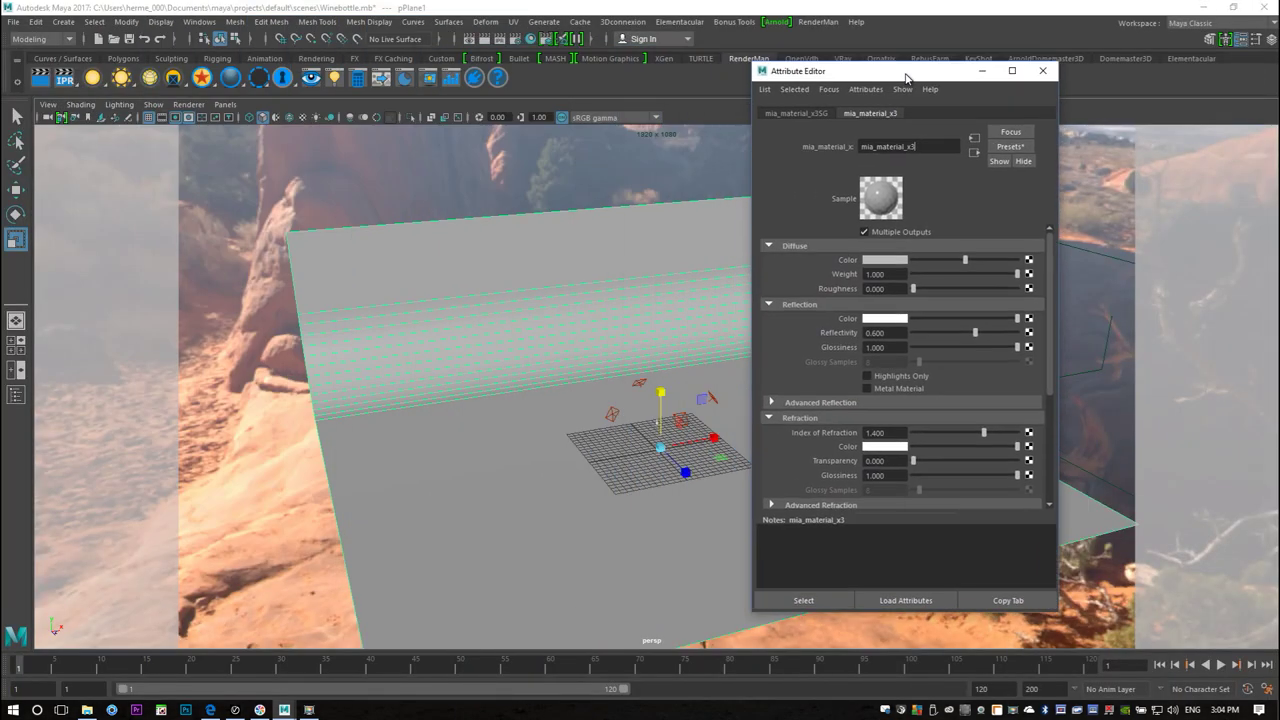
# Apply the SatinedMetal preset to mia_material_x3 and put its settings away
pyautogui.click(1009, 148)
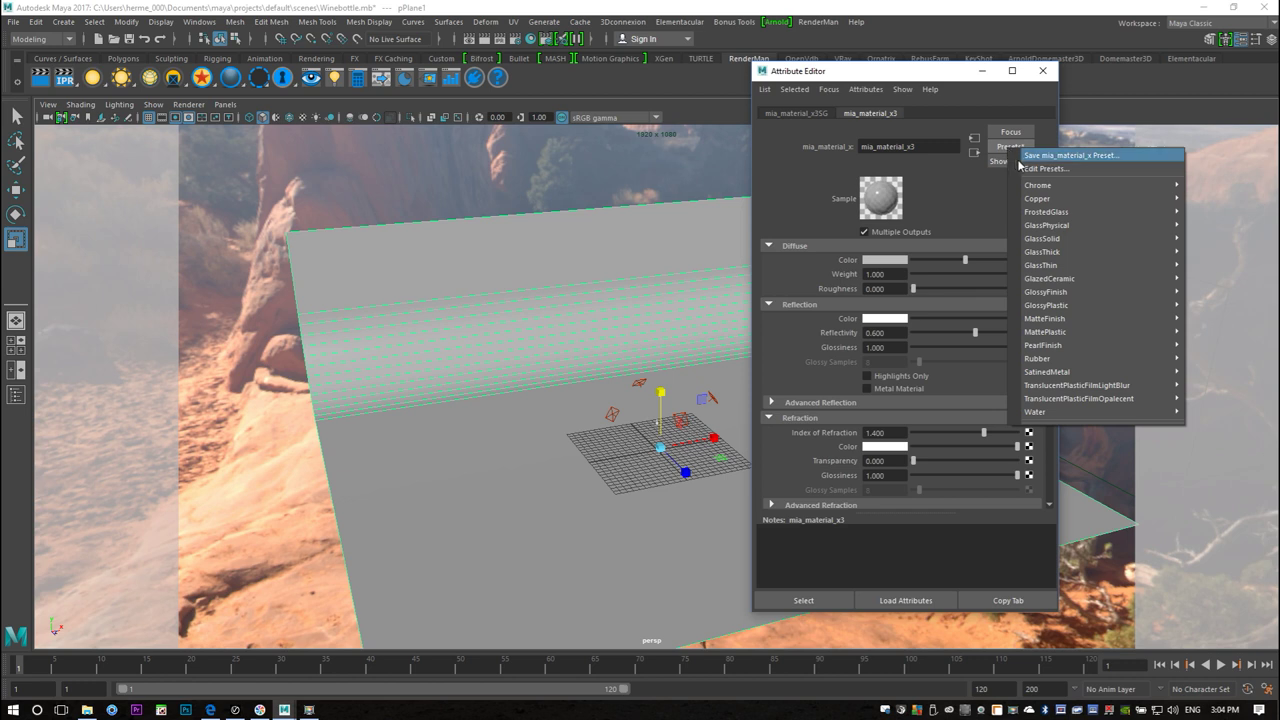
pyautogui.moveTo(1078, 348)
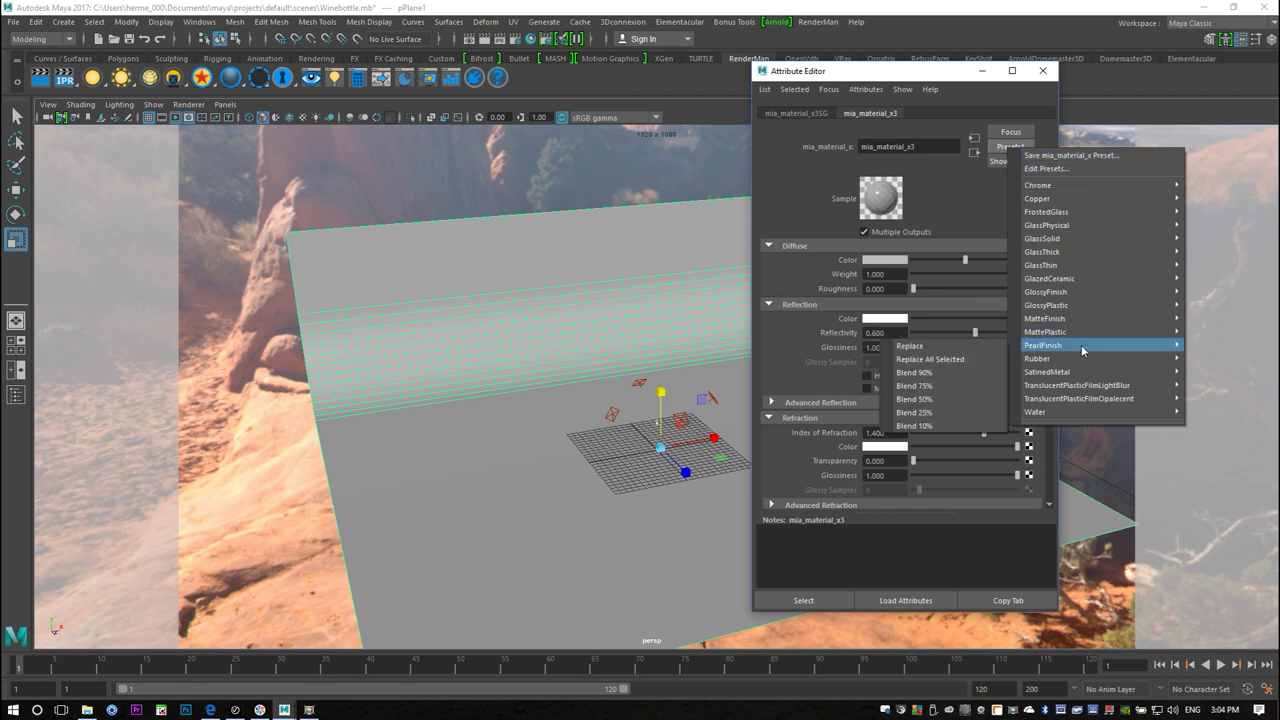
pyautogui.moveTo(1071, 374)
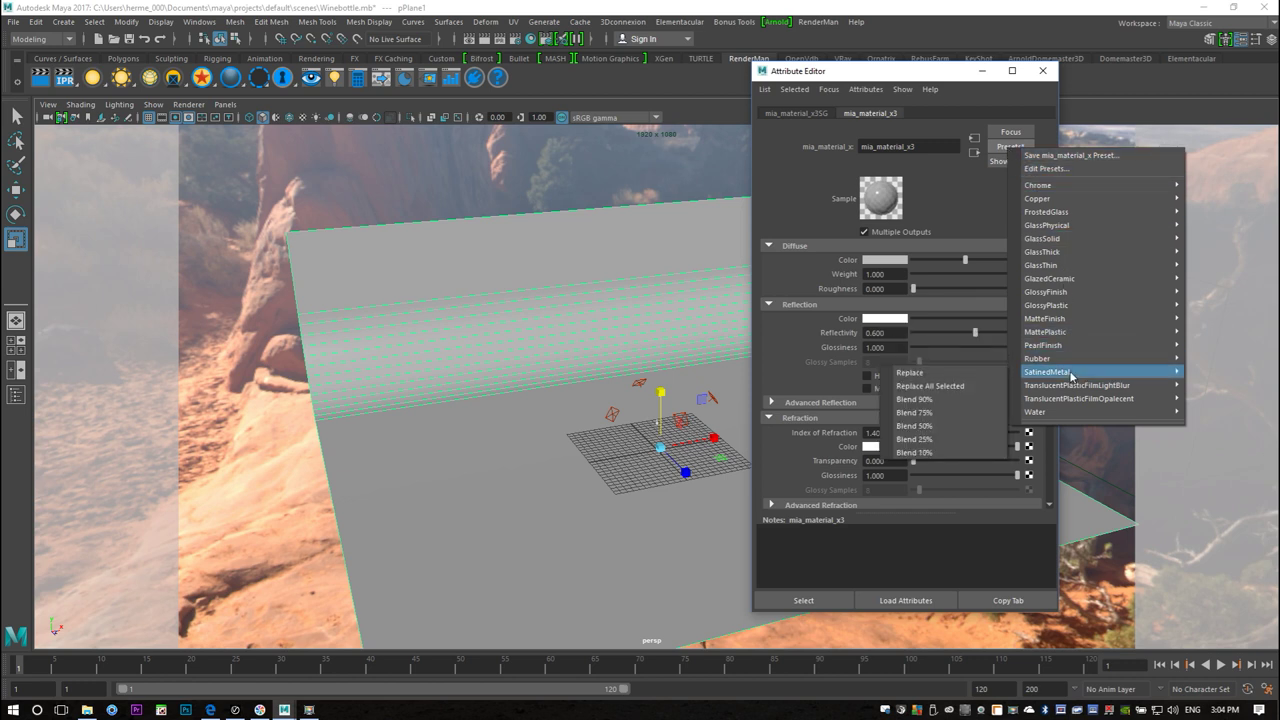
pyautogui.click(986, 375)
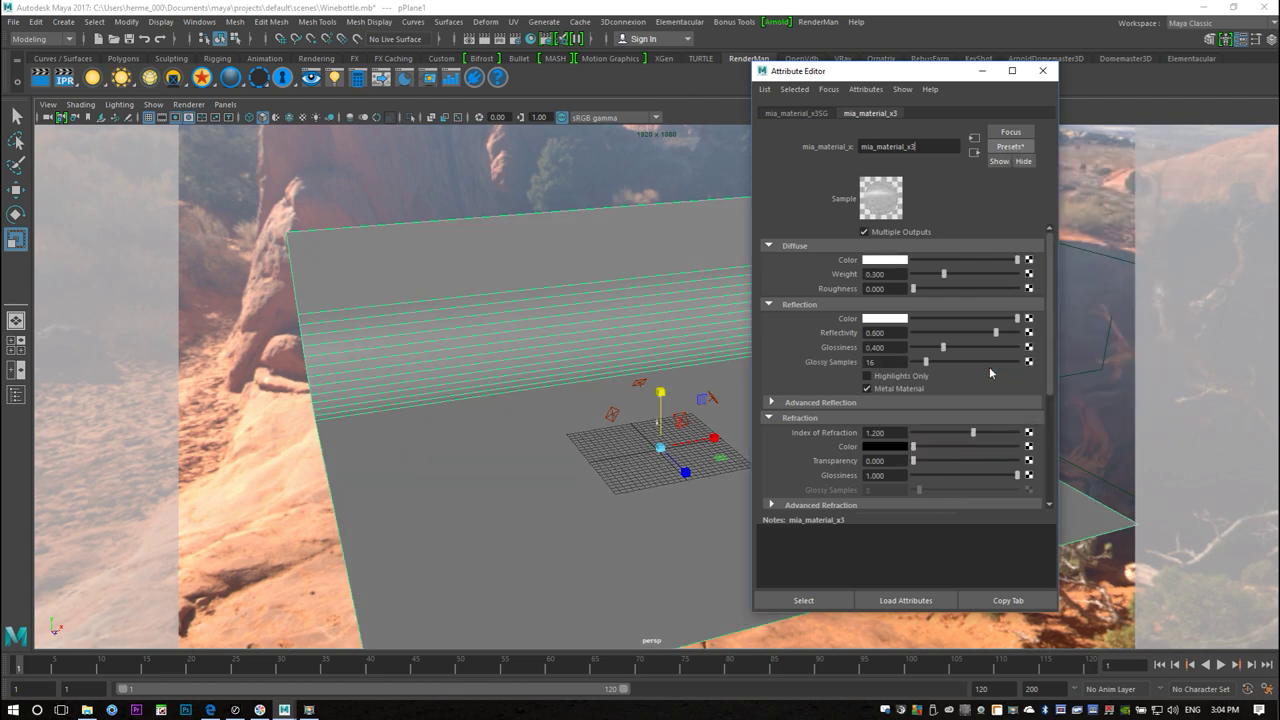
pyautogui.click(983, 71)
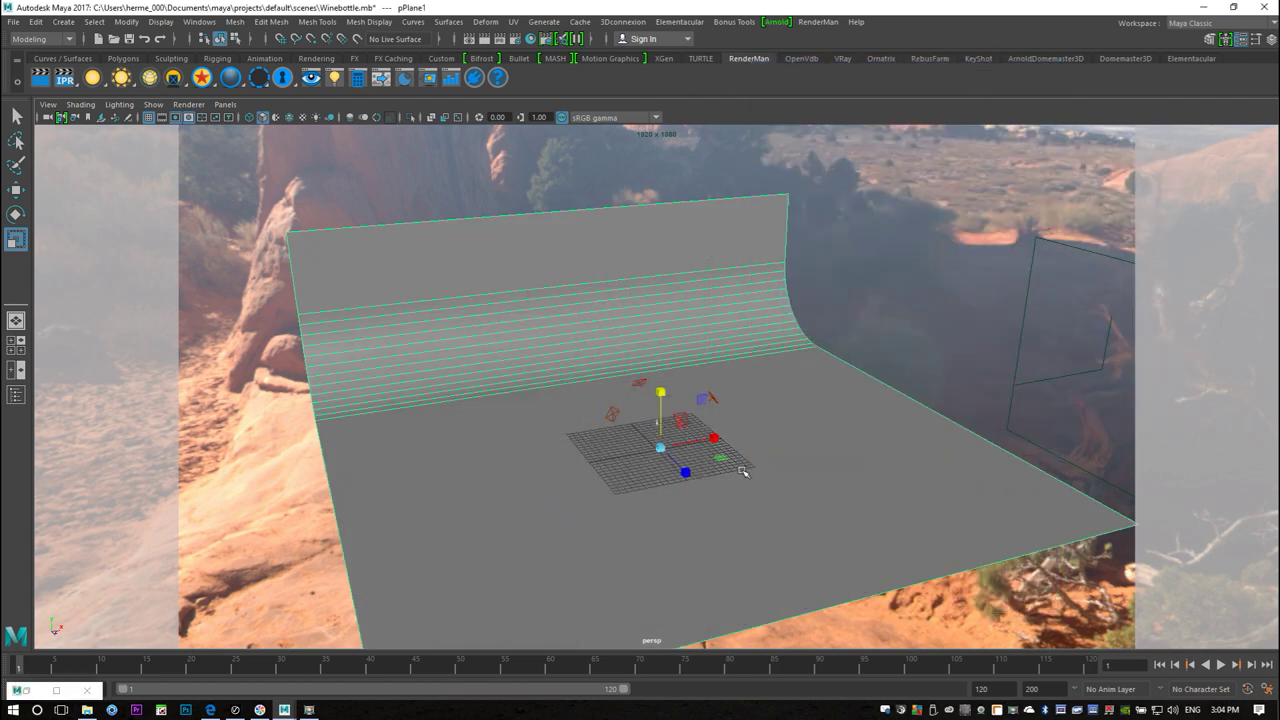
pyautogui.scroll(4, 743, 471)
pyautogui.keyDown('alt'); pyautogui.moveTo(765, 525); pyautogui.dragTo(645, 431); pyautogui.keyUp('alt')
# Unhide the wine bottle and delete the mentalrayIbl1 environment sphere
pyautogui.hotkey('ctrl', 'shift', 'h')
pyautogui.scroll(4, 694, 508)
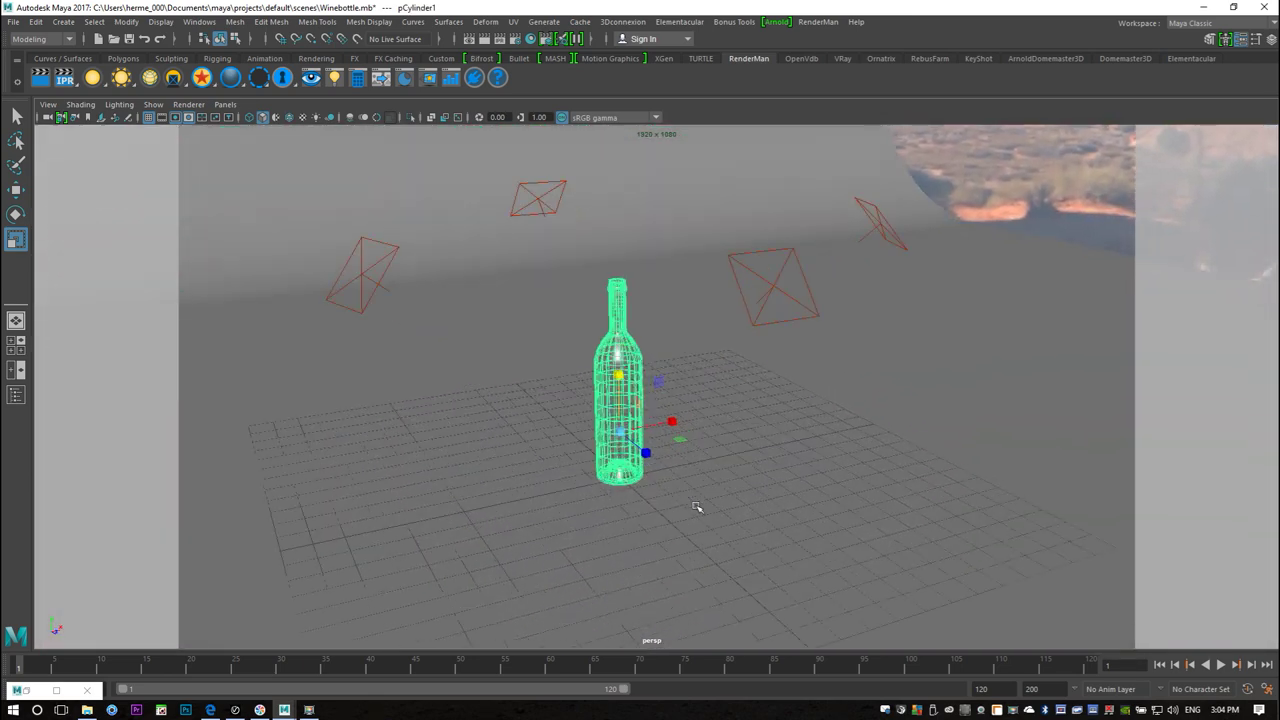
pyautogui.scroll(3, 684, 531)
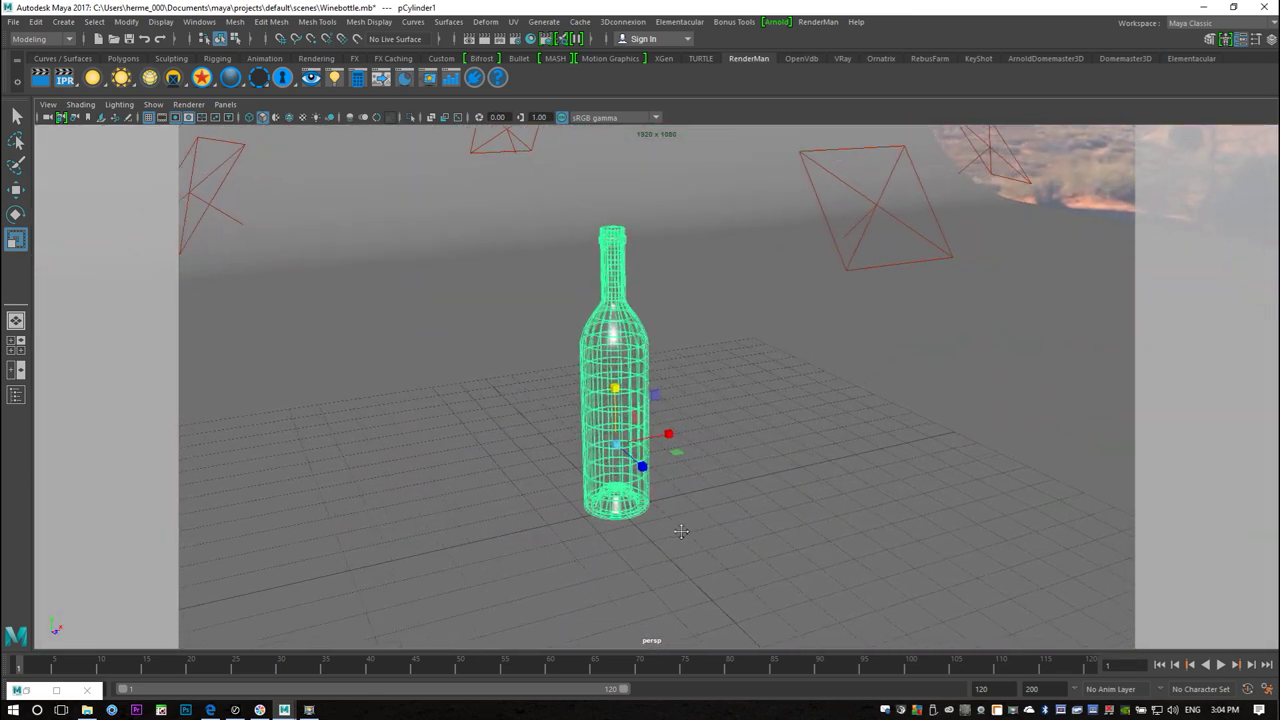
pyautogui.scroll(-10, 706, 509)
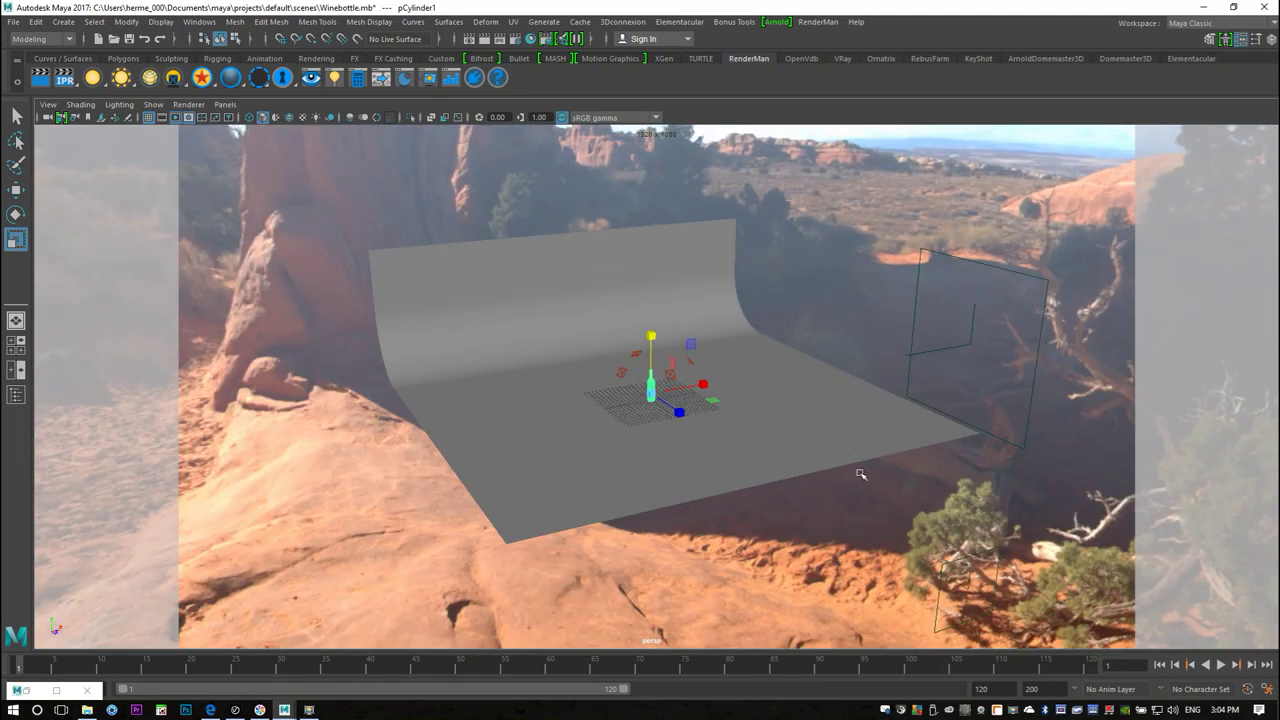
pyautogui.click(861, 436)
pyautogui.click(914, 274)
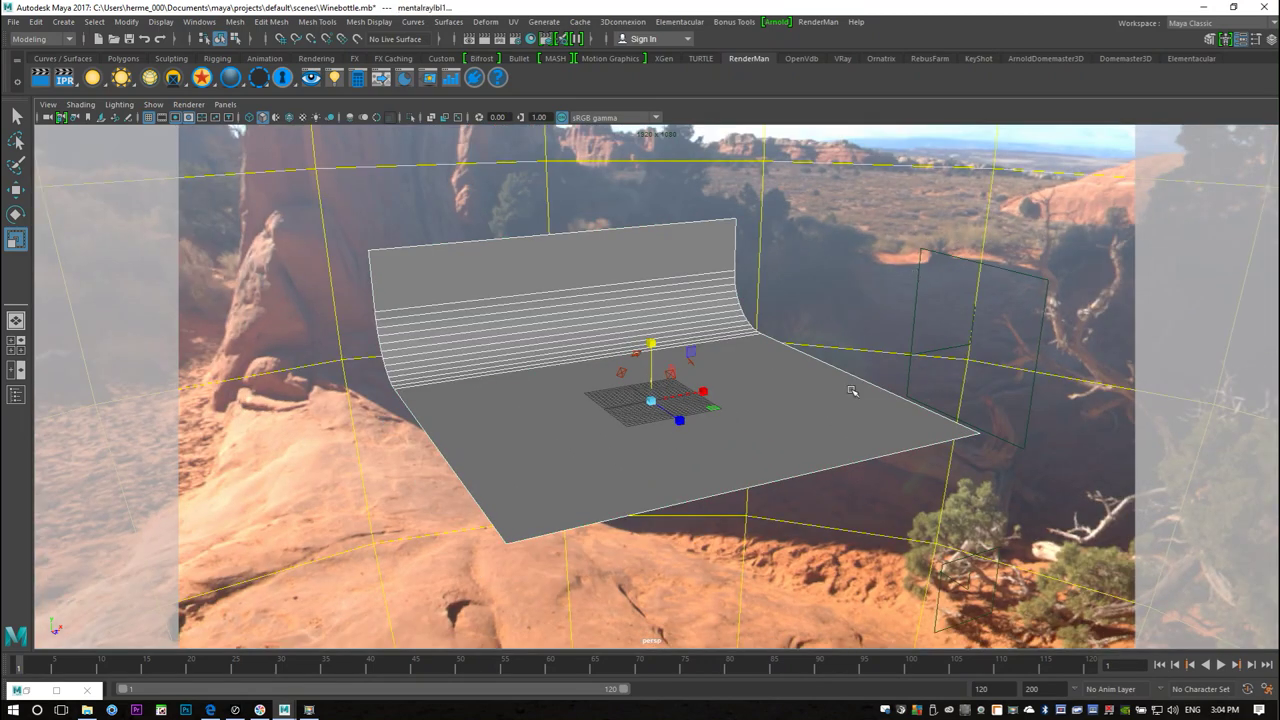
pyautogui.press('Delete')
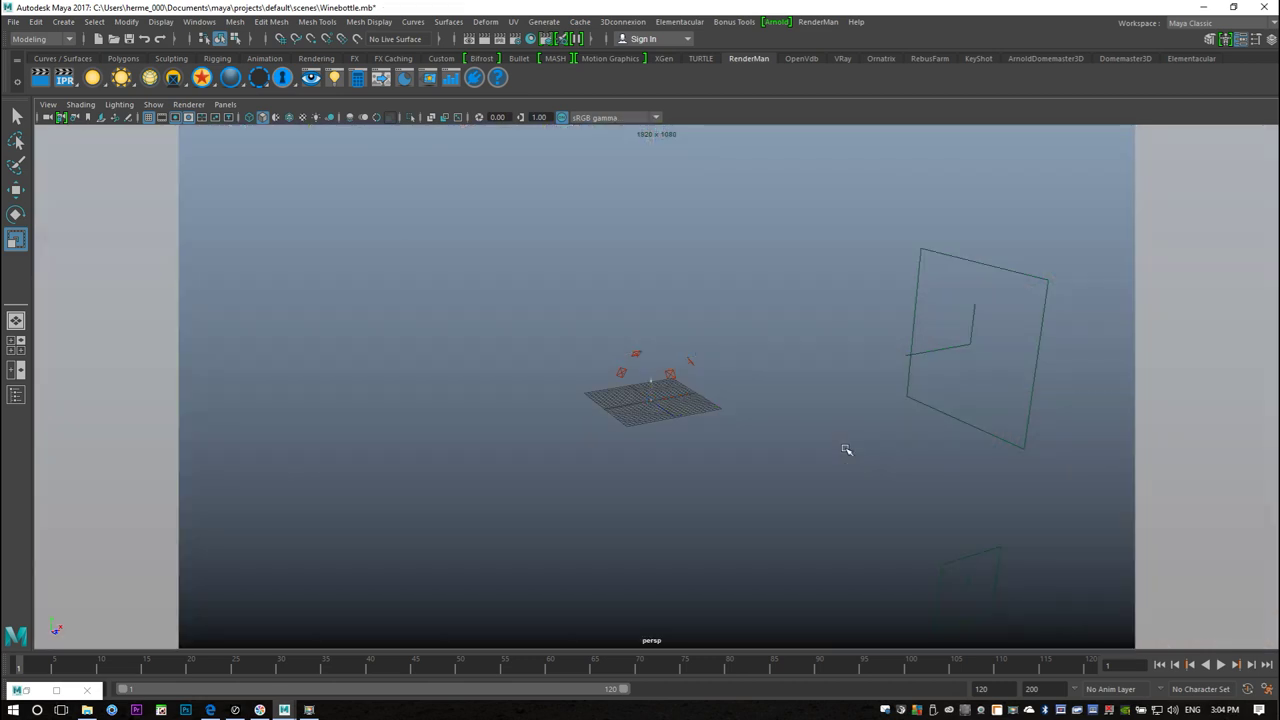
# Delete the three area lights, reselect the bottle, and open the Modeling Toolkit
pyautogui.scroll(4, 760, 449)
pyautogui.moveTo(583, 280); pyautogui.dragTo(780, 337)
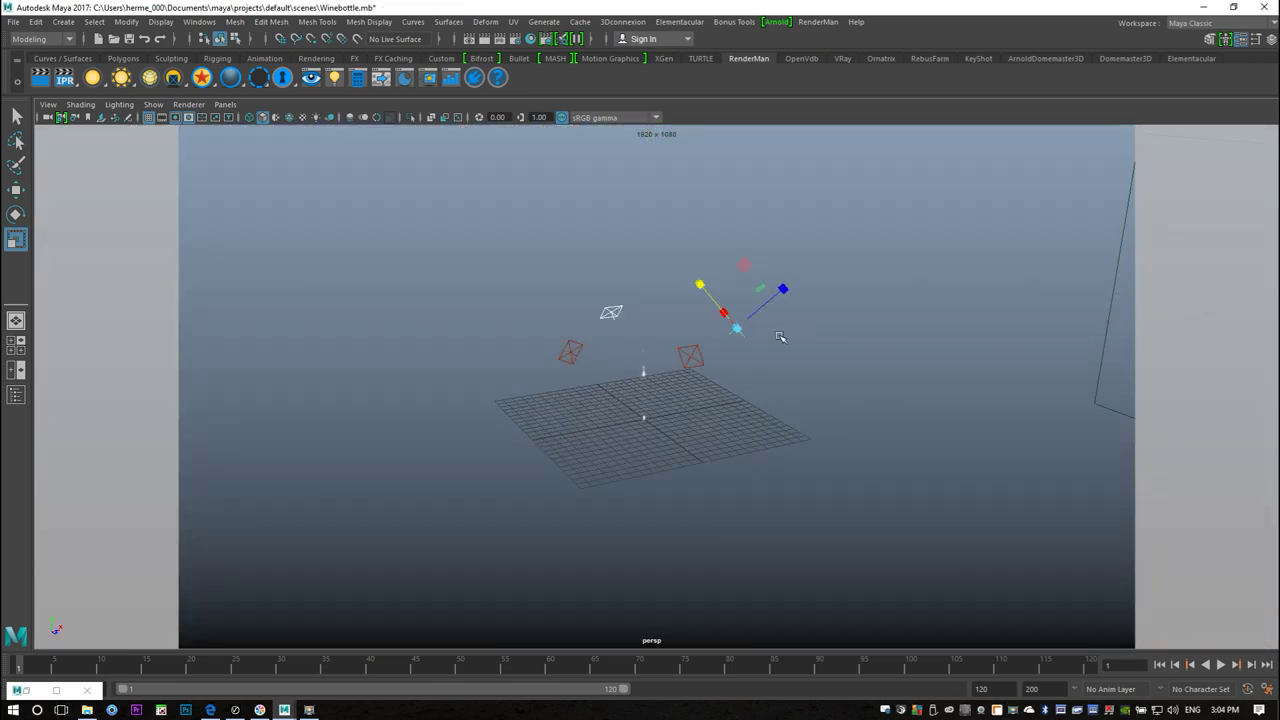
pyautogui.click(572, 356)
pyautogui.click(694, 358)
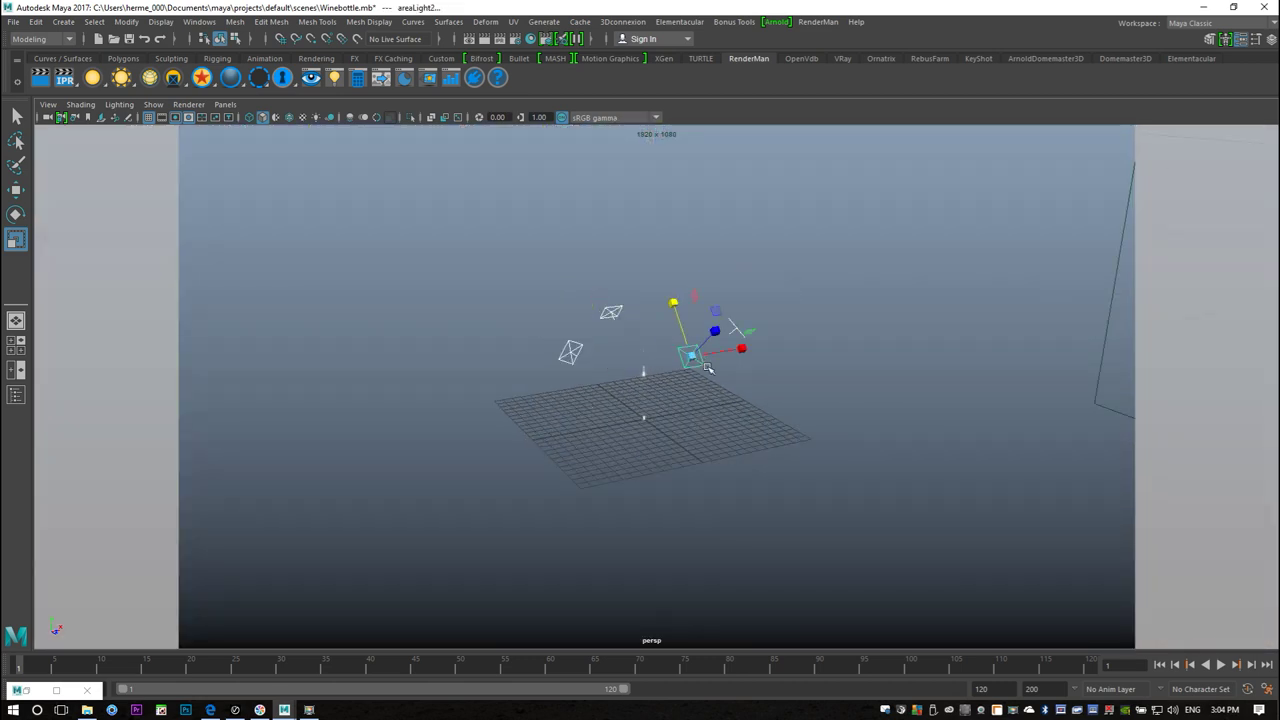
pyautogui.press('Delete')
pyautogui.scroll(5, 669, 437)
pyautogui.hotkey('ctrl', 'z')
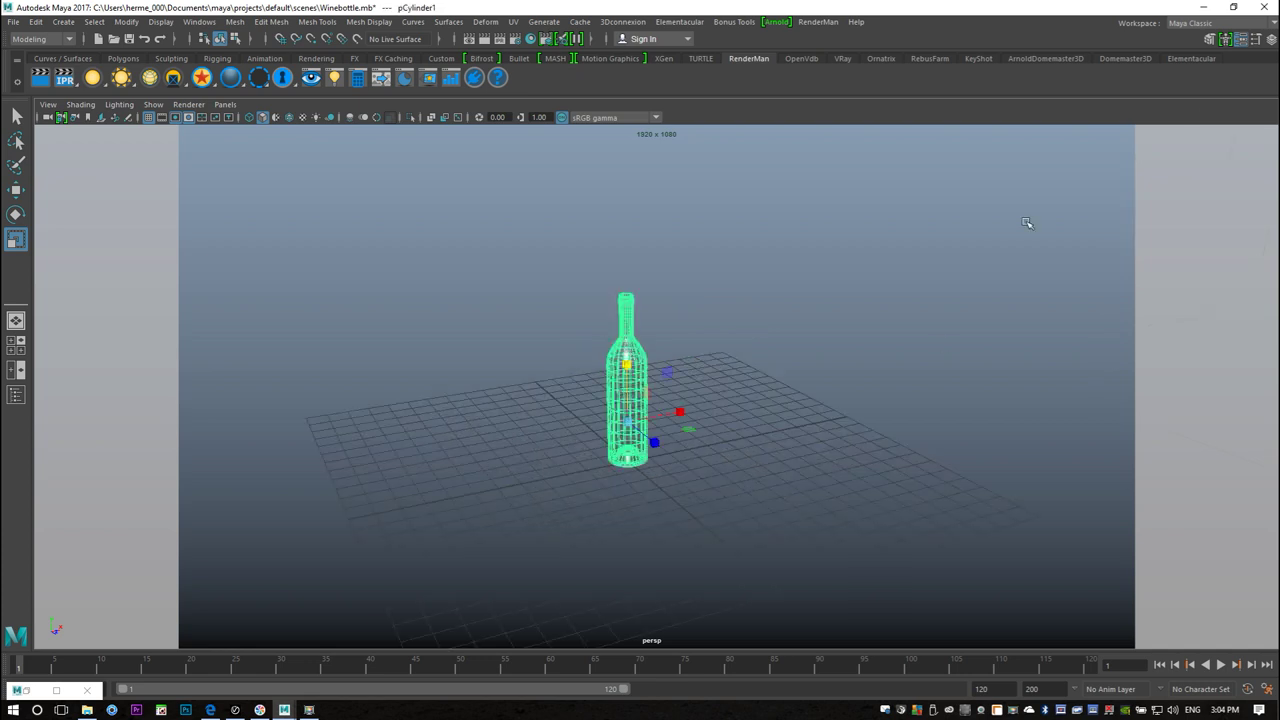
pyautogui.click(1210, 39)
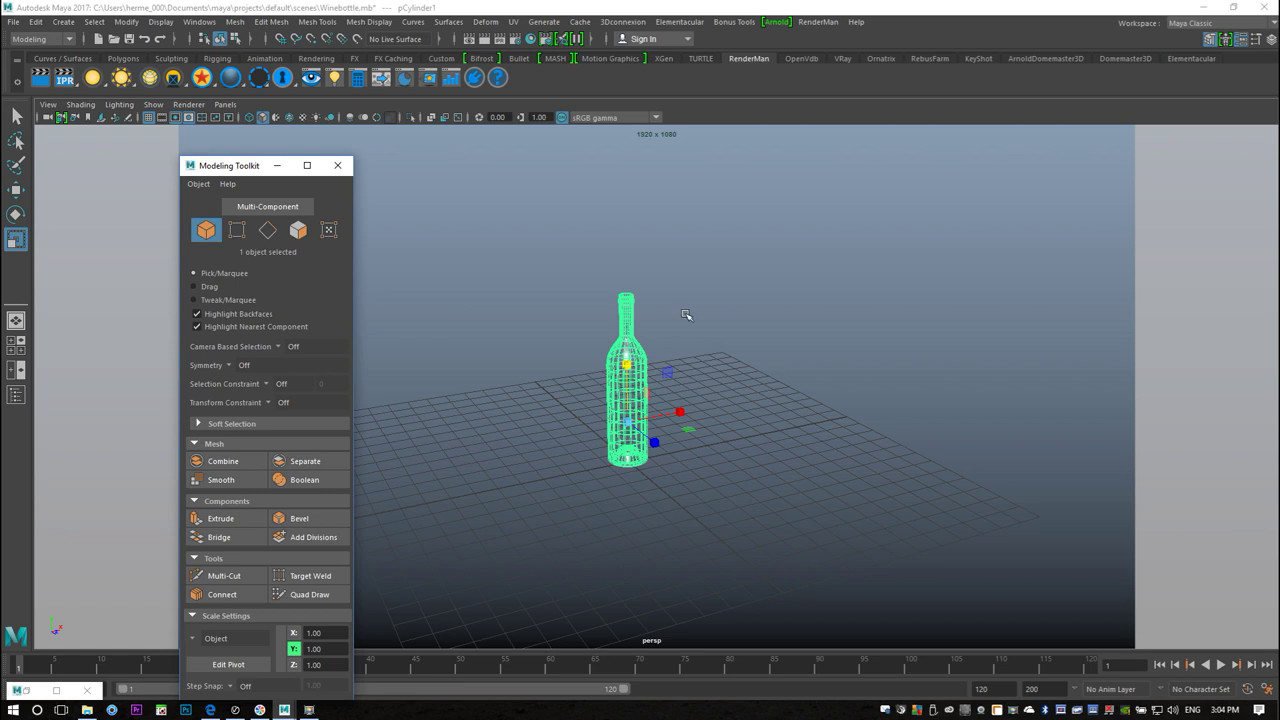
# Activate Multi-Cut and slice straight cuts across the bottle's body and base
pyautogui.click(231, 578)
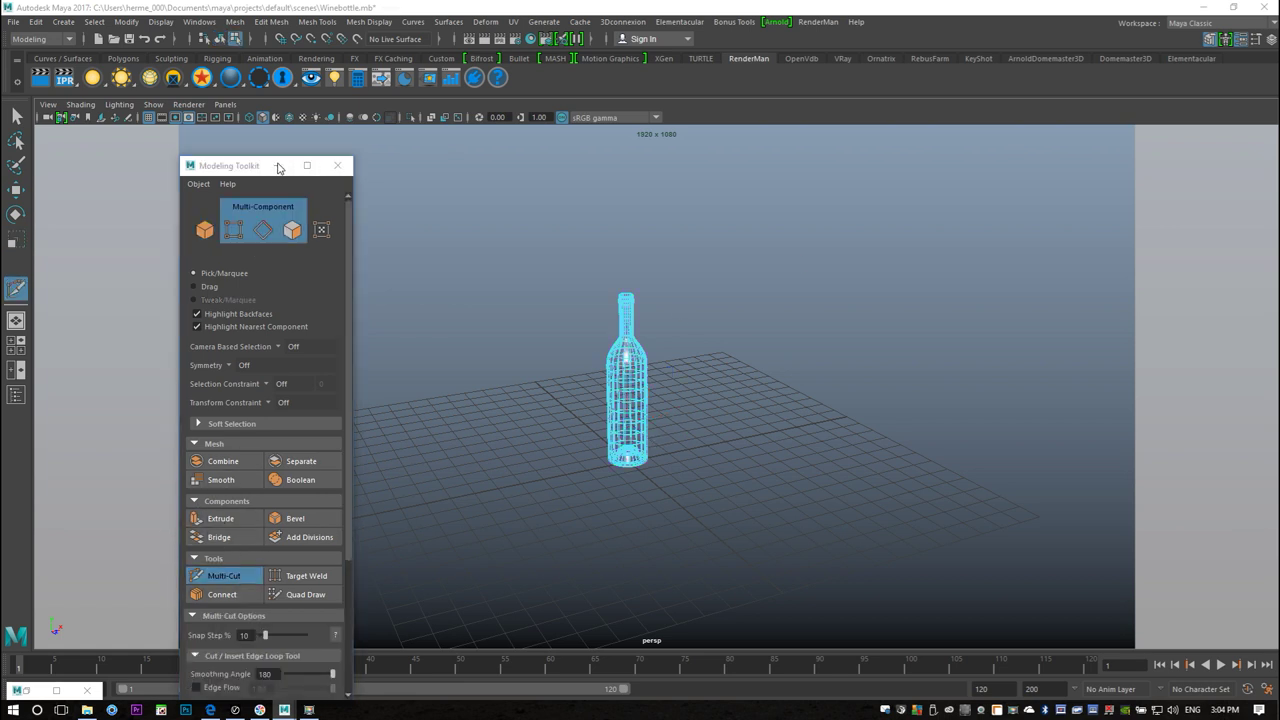
pyautogui.click(278, 166)
pyautogui.moveTo(492, 263); pyautogui.dragTo(792, 402)
pyautogui.moveTo(490, 426)
pyautogui.mouseDown()
pyautogui.moveTo(692, 368)
pyautogui.moveTo(652, 343)
pyautogui.moveTo(800, 460)
pyautogui.mouseUp()
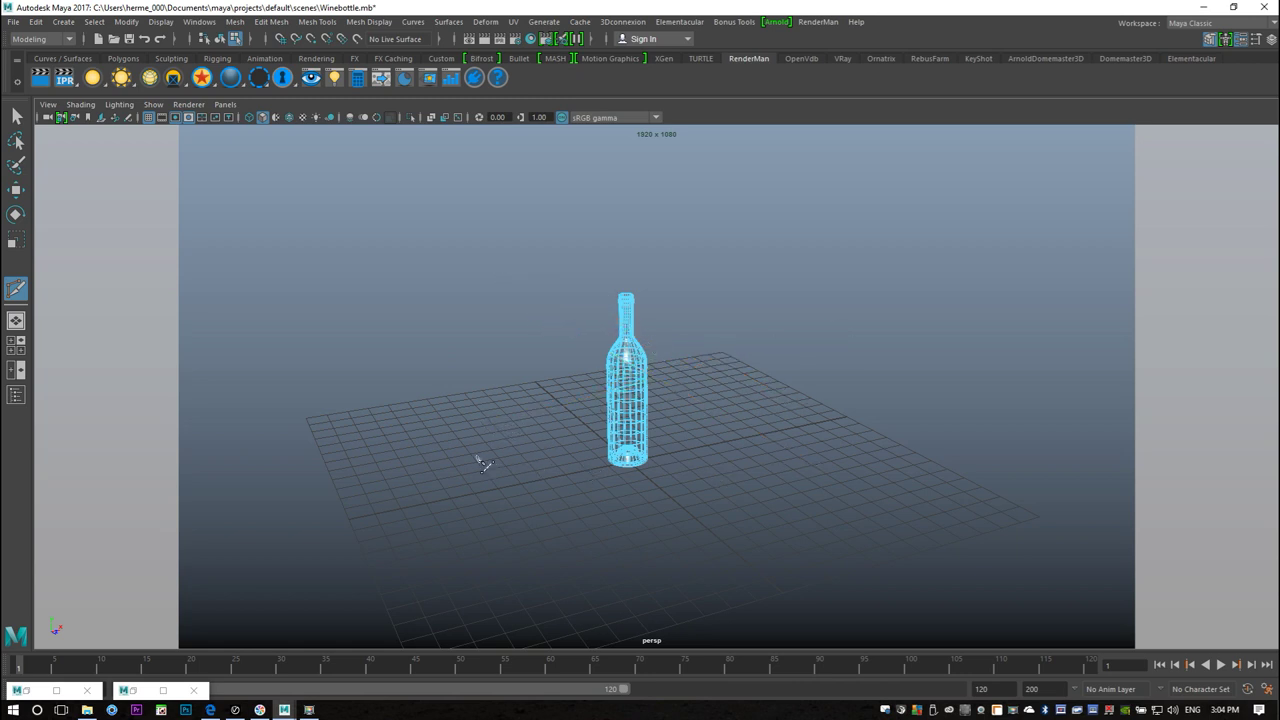
pyautogui.moveTo(476, 455); pyautogui.dragTo(838, 441)
pyautogui.moveTo(652, 388); pyautogui.dragTo(815, 463)
pyautogui.moveTo(716, 288); pyautogui.dragTo(470, 445)
pyautogui.moveTo(790, 436); pyautogui.dragTo(432, 432)
pyautogui.moveTo(831, 471); pyautogui.dragTo(437, 380)
pyautogui.keyDown('alt'); pyautogui.moveTo(513, 425); pyautogui.dragTo(626, 417); pyautogui.keyUp('alt')
pyautogui.moveTo(565, 338); pyautogui.dragTo(871, 414)
# Add more diagonal and steep cuts across the bottle from new viewing angles
pyautogui.moveTo(600, 416); pyautogui.dragTo(848, 376)
pyautogui.moveTo(508, 343); pyautogui.dragTo(486, 309)
pyautogui.moveTo(775, 277); pyautogui.dragTo(607, 408)
pyautogui.moveTo(529, 320); pyautogui.dragTo(857, 451)
pyautogui.moveTo(850, 366); pyautogui.dragTo(603, 374)
pyautogui.moveTo(517, 323); pyautogui.dragTo(354, 437)
pyautogui.moveTo(488, 342); pyautogui.dragTo(884, 397)
pyautogui.moveTo(557, 309); pyautogui.dragTo(846, 423)
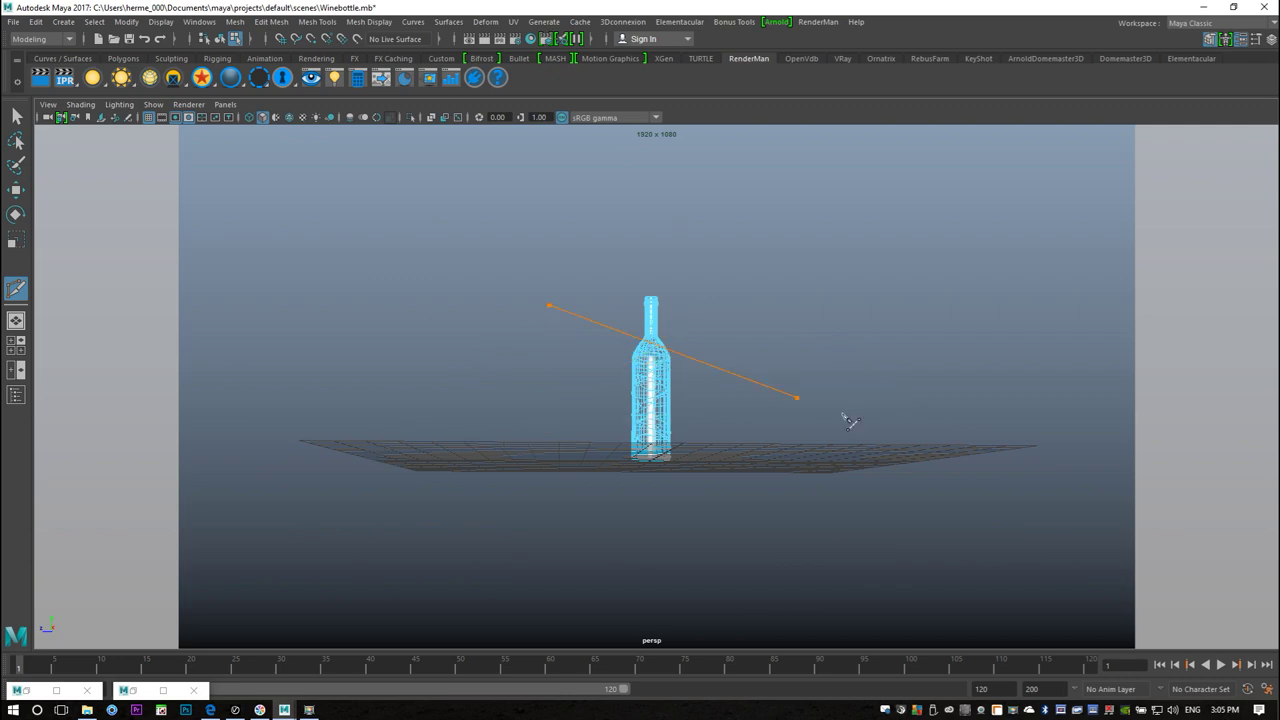
pyautogui.scroll(3, 840, 394)
pyautogui.scroll(2, 840, 394)
pyautogui.keyDown('alt'); pyautogui.moveTo(857, 374); pyautogui.dragTo(857, 528); pyautogui.keyUp('alt')
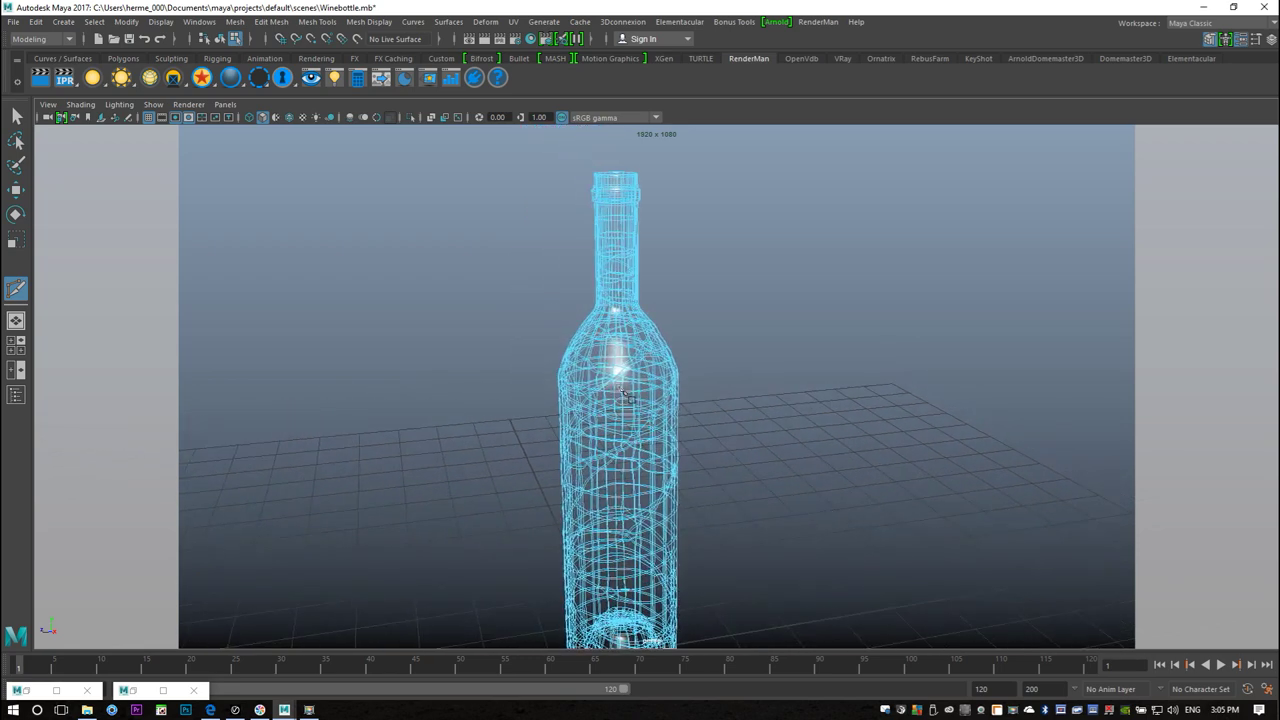
# Select the sliced bottle in Object Mode and apply Mesh > Smooth with Divisions 1
pyautogui.press('q')
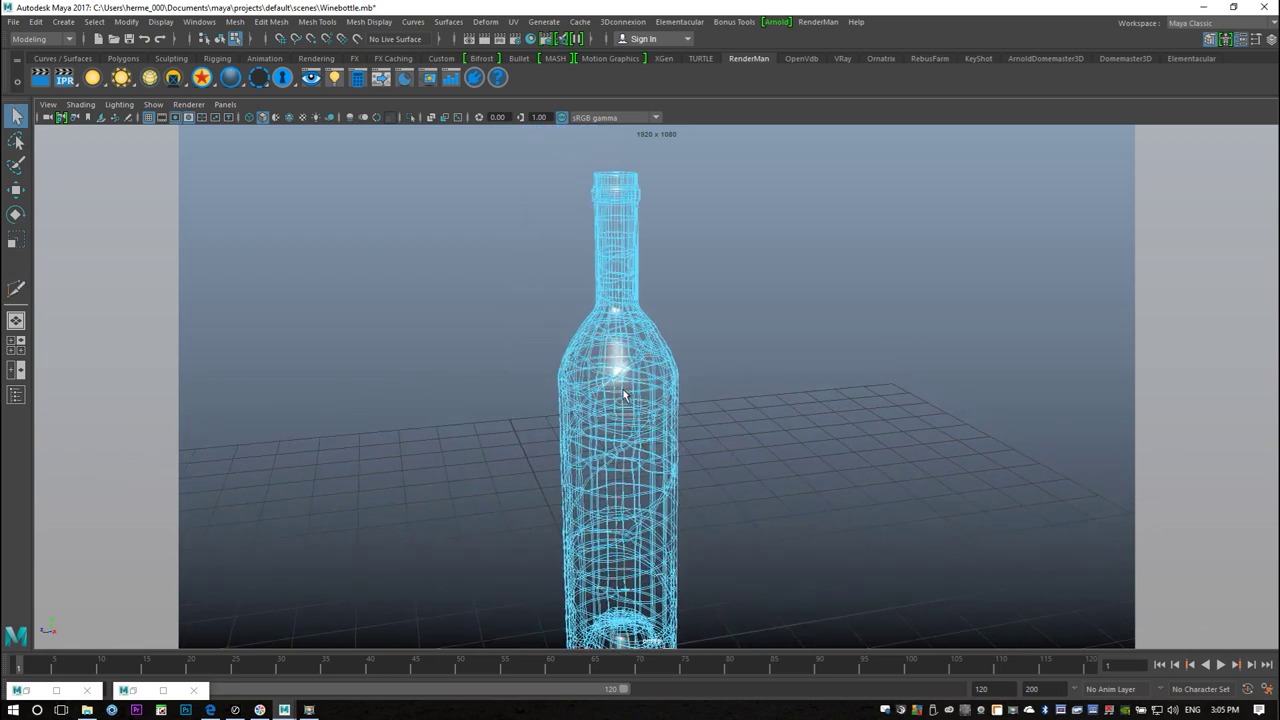
pyautogui.moveTo(624, 393); pyautogui.dragTo(690, 304, button='right')
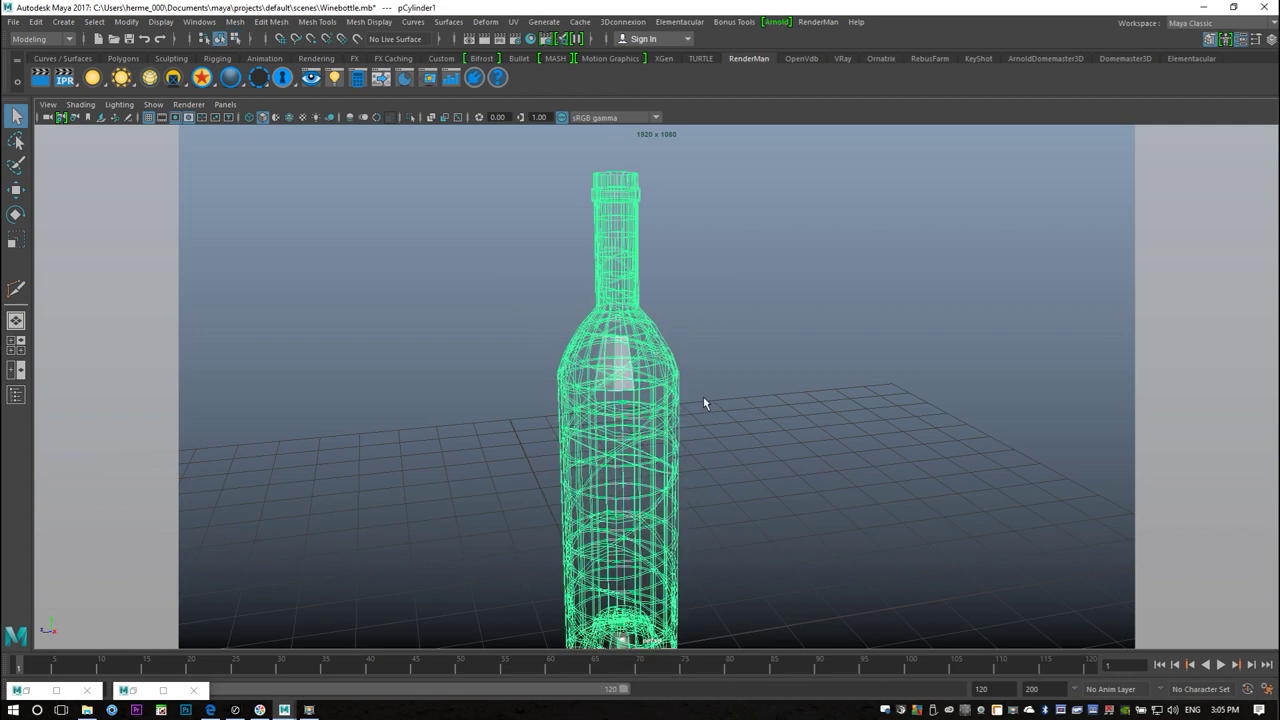
pyautogui.click(240, 23)
pyautogui.click(289, 146)
pyautogui.click(760, 421)
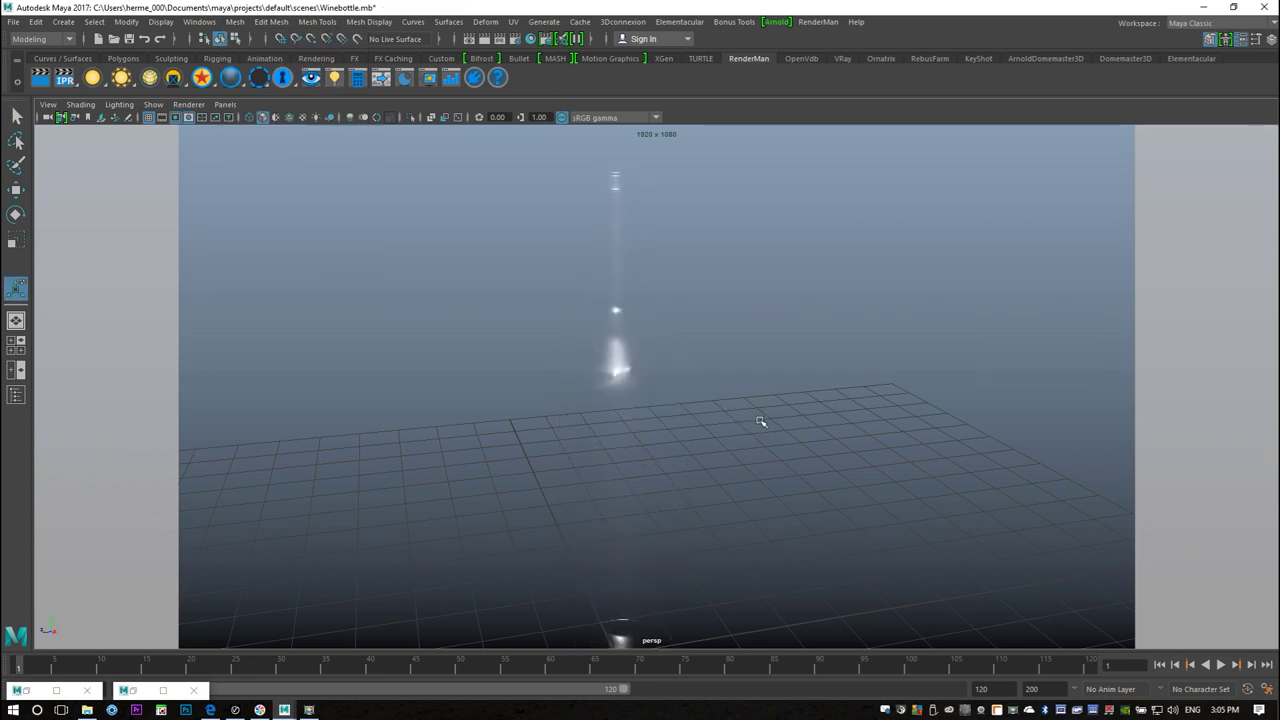
pyautogui.click(645, 436)
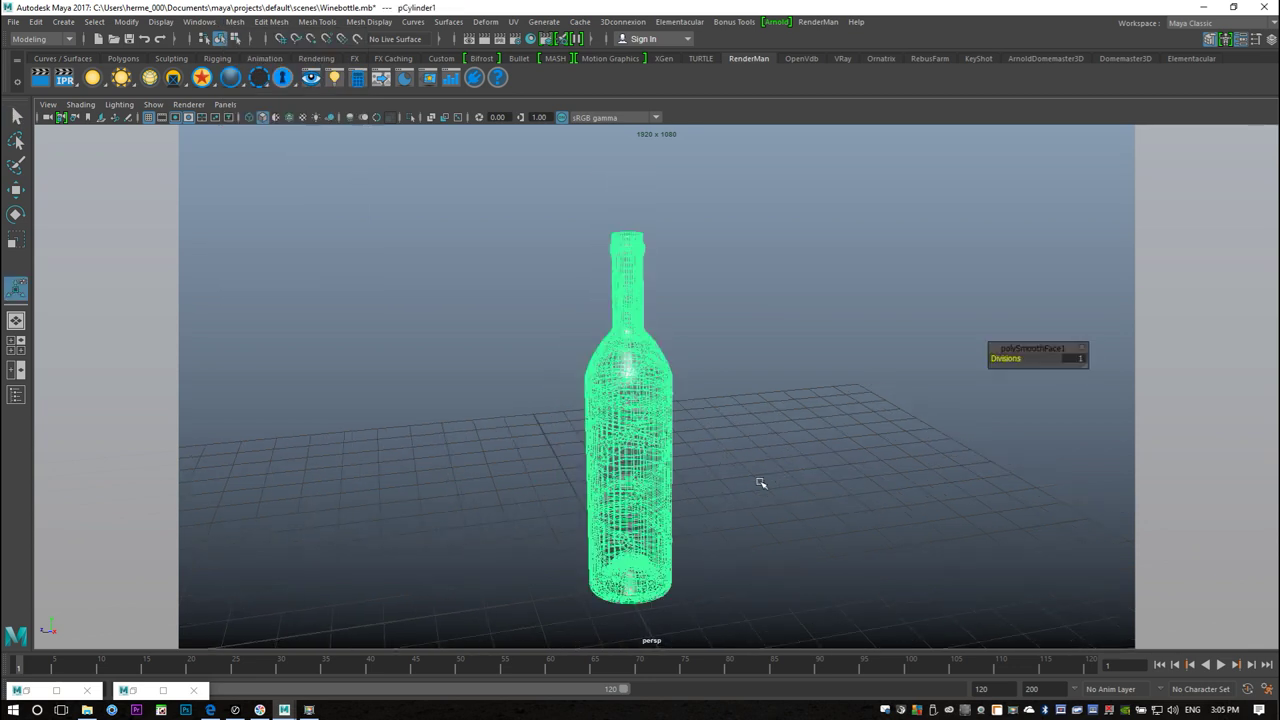
pyautogui.moveTo(727, 504)
pyautogui.keyDown('alt'); pyautogui.mouseDown()
pyautogui.moveTo(726, 466)
pyautogui.moveTo(835, 489)
pyautogui.moveTo(709, 517)
pyautogui.mouseUp(); pyautogui.keyUp('alt')
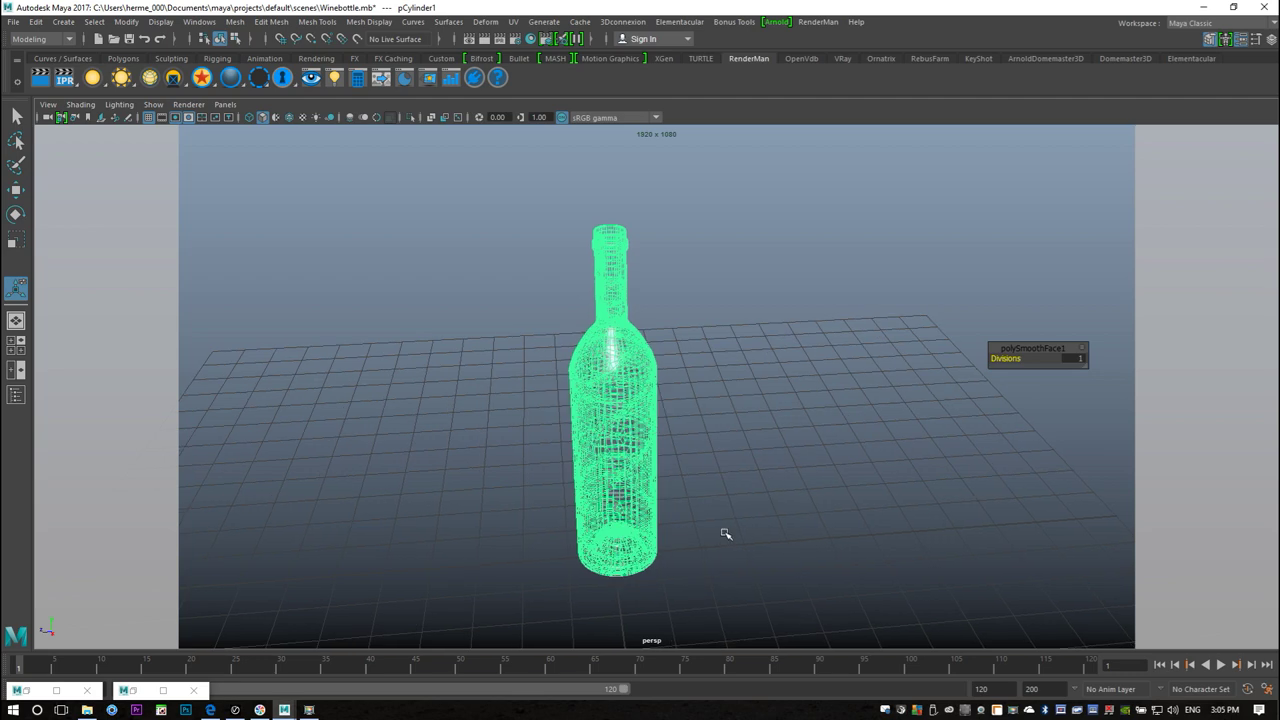
# Select all the bottle's vertices and detach them so every face is a separate piece
pyautogui.rightClick(597, 309)
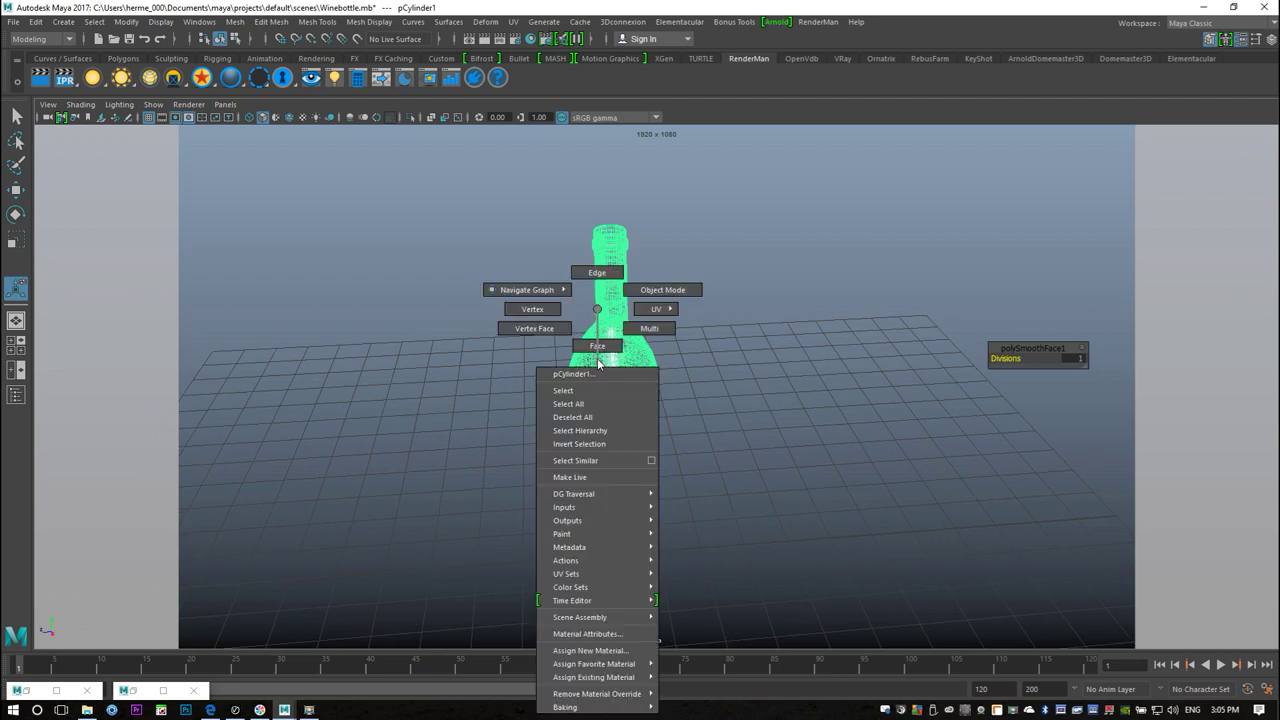
pyautogui.click(547, 317)
pyautogui.moveTo(470, 203); pyautogui.dragTo(765, 615)
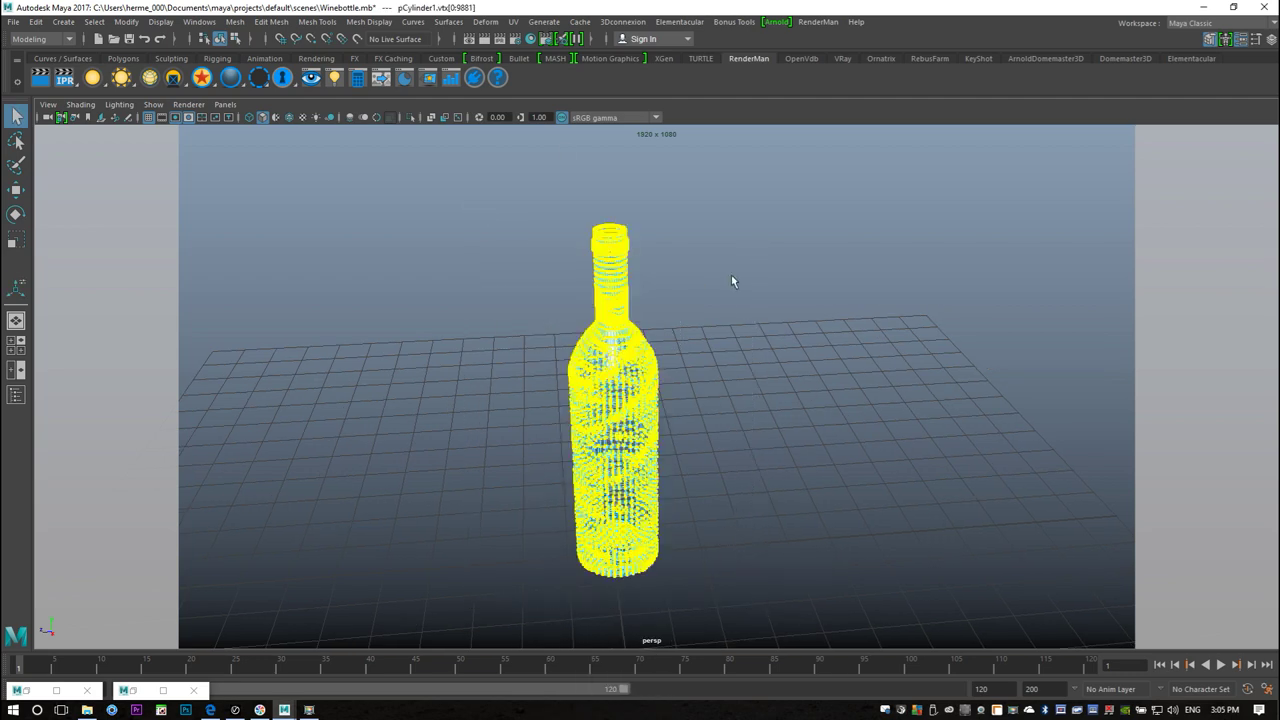
pyautogui.click(234, 21)
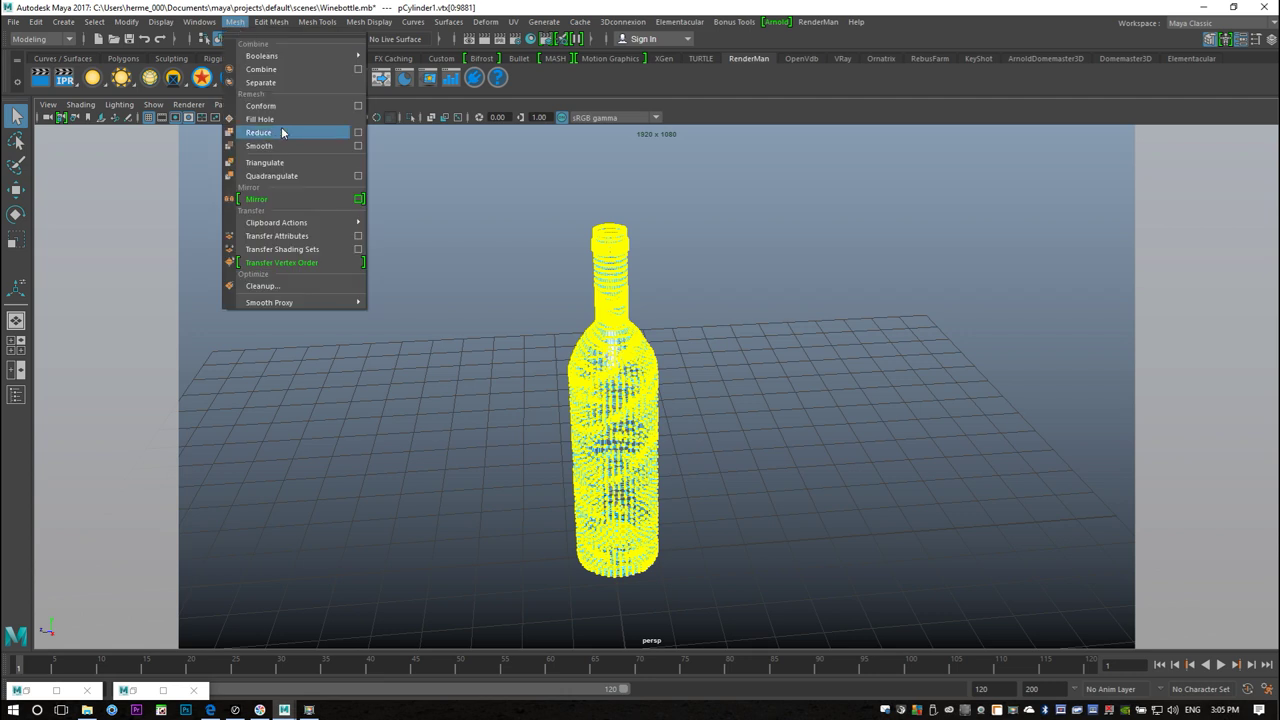
pyautogui.moveTo(257, 25)
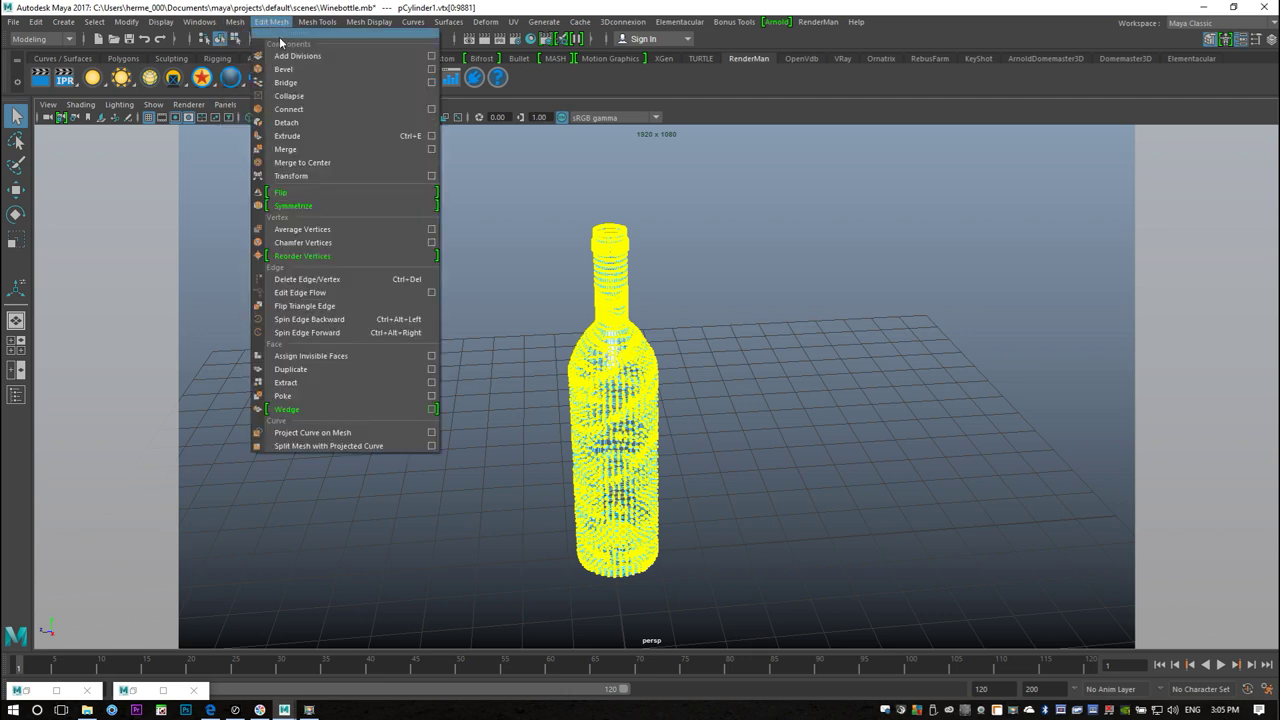
pyautogui.click(303, 123)
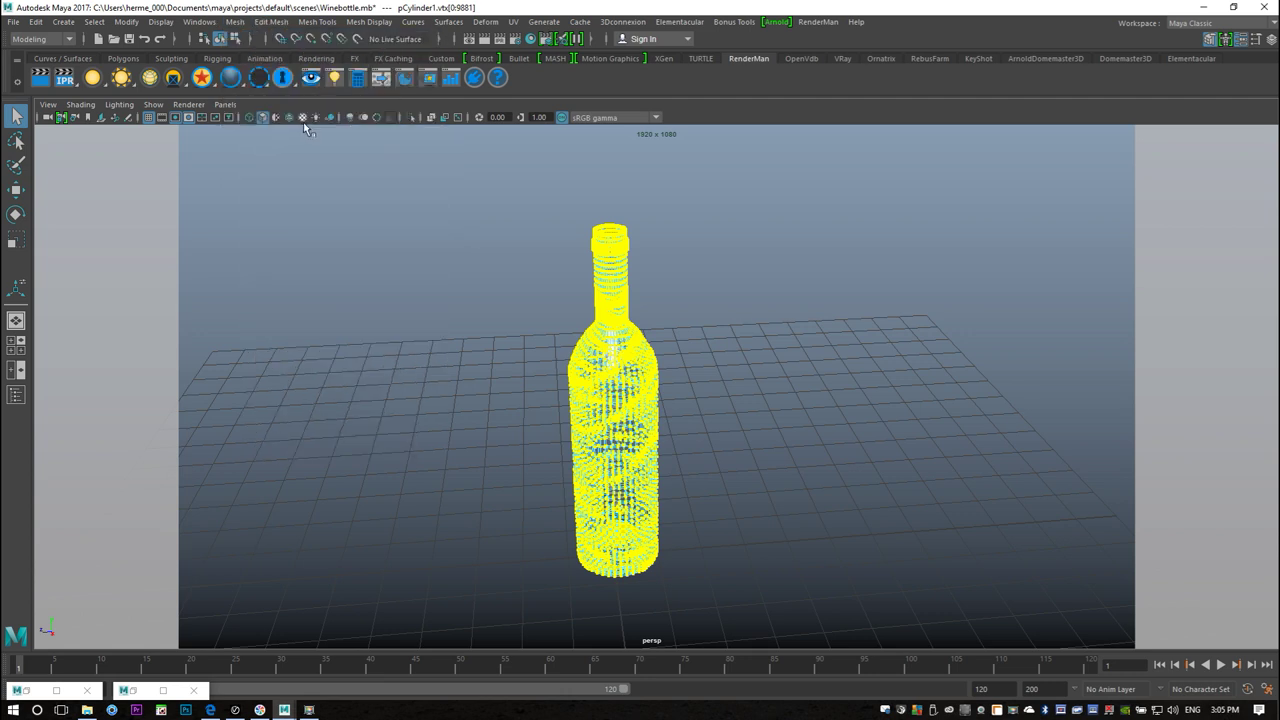
pyautogui.scroll(3, 668, 447)
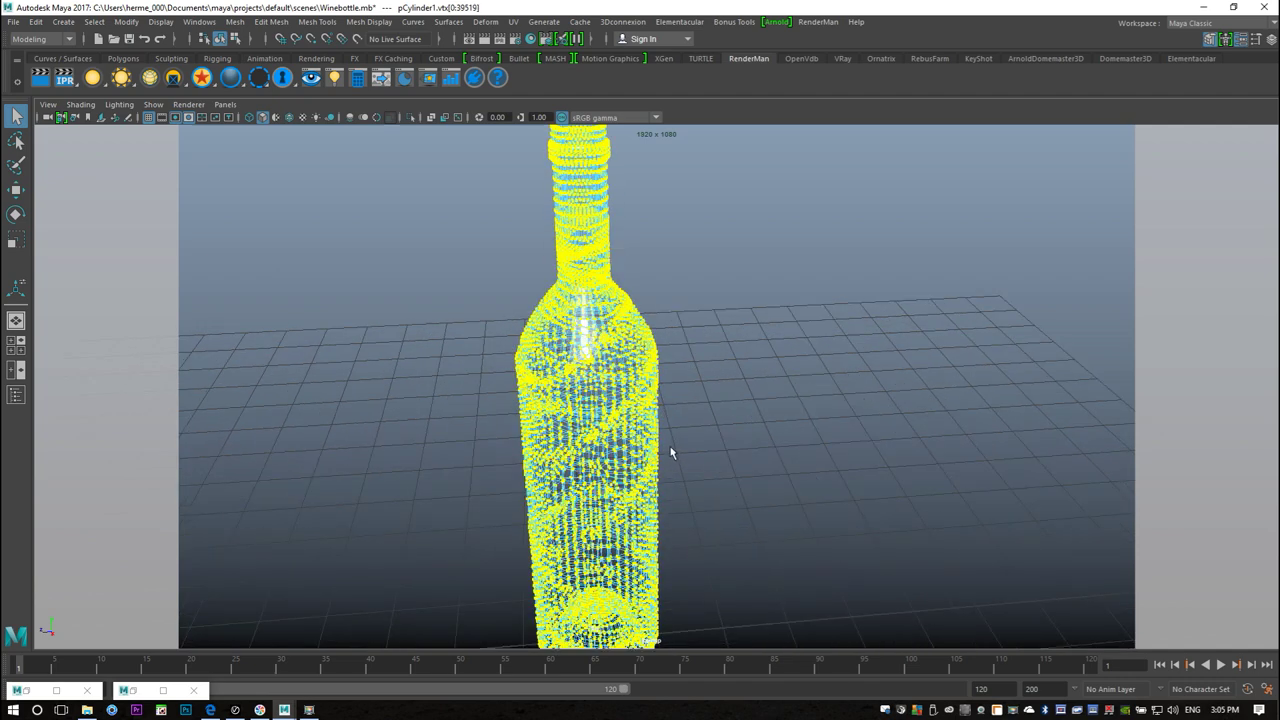
pyautogui.scroll(-2, 685, 465)
pyautogui.scroll(-2, 700, 470)
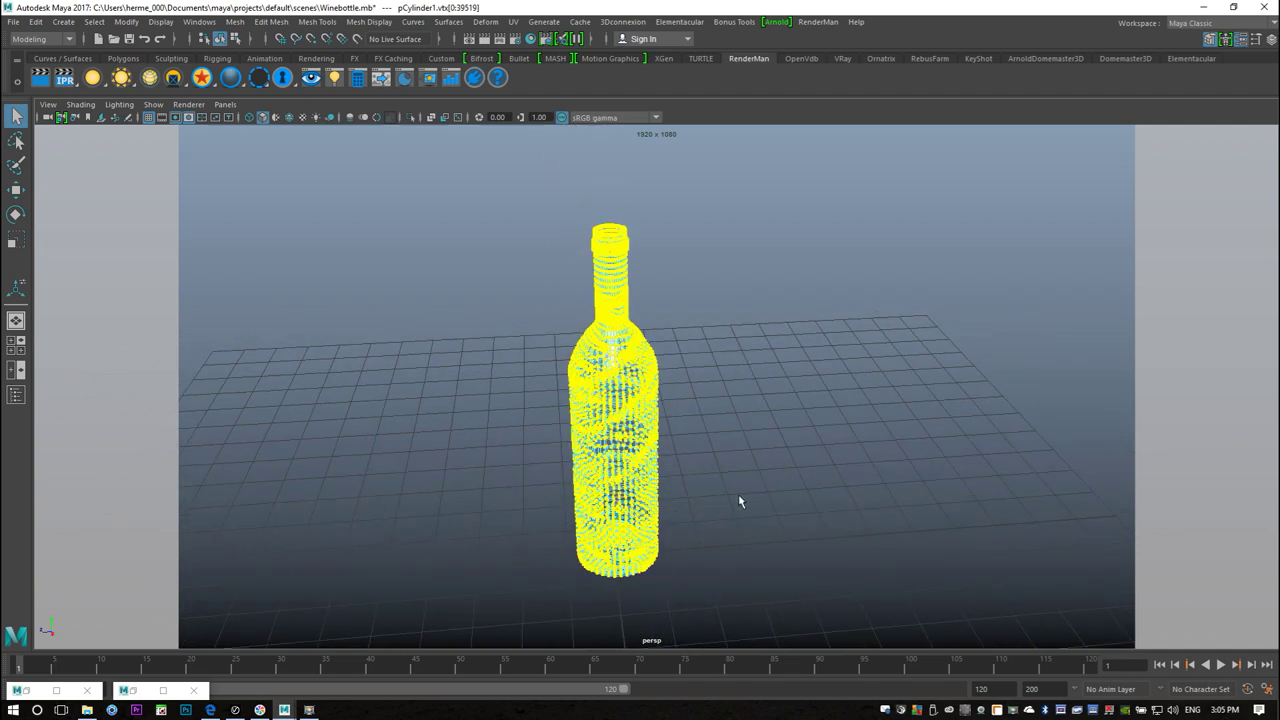
pyautogui.keyDown('alt'); pyautogui.moveTo(746, 529); pyautogui.dragTo(757, 466); pyautogui.keyUp('alt')
pyautogui.scroll(3, 757, 466)
pyautogui.rightClick(597, 341)
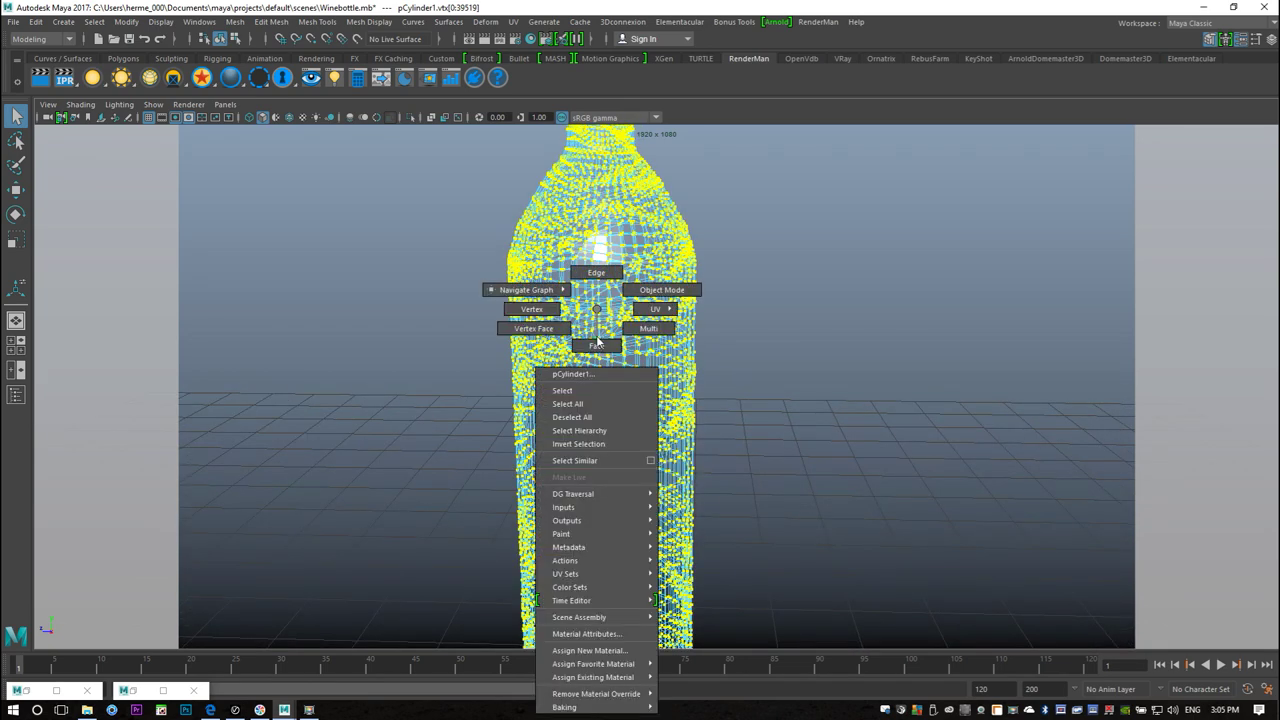
pyautogui.click(662, 289)
pyautogui.scroll(2, 640, 403)
pyautogui.click(612, 346)
pyautogui.press('w')
pyautogui.keyDown('alt'); pyautogui.moveTo(657, 445); pyautogui.dragTo(808, 464); pyautogui.keyUp('alt')
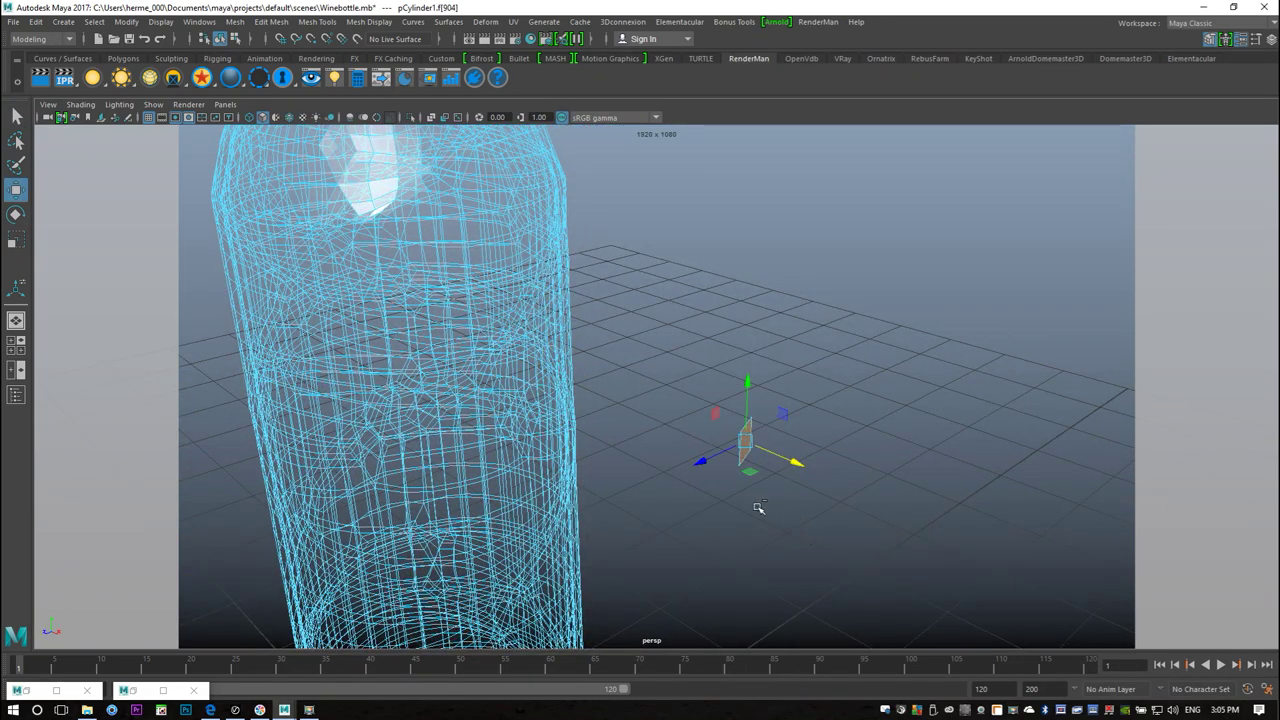
pyautogui.hotkey('ctrl', 'z')
pyautogui.press('a')
pyautogui.keyDown('alt'); pyautogui.moveTo(798, 521); pyautogui.dragTo(767, 524); pyautogui.keyUp('alt')
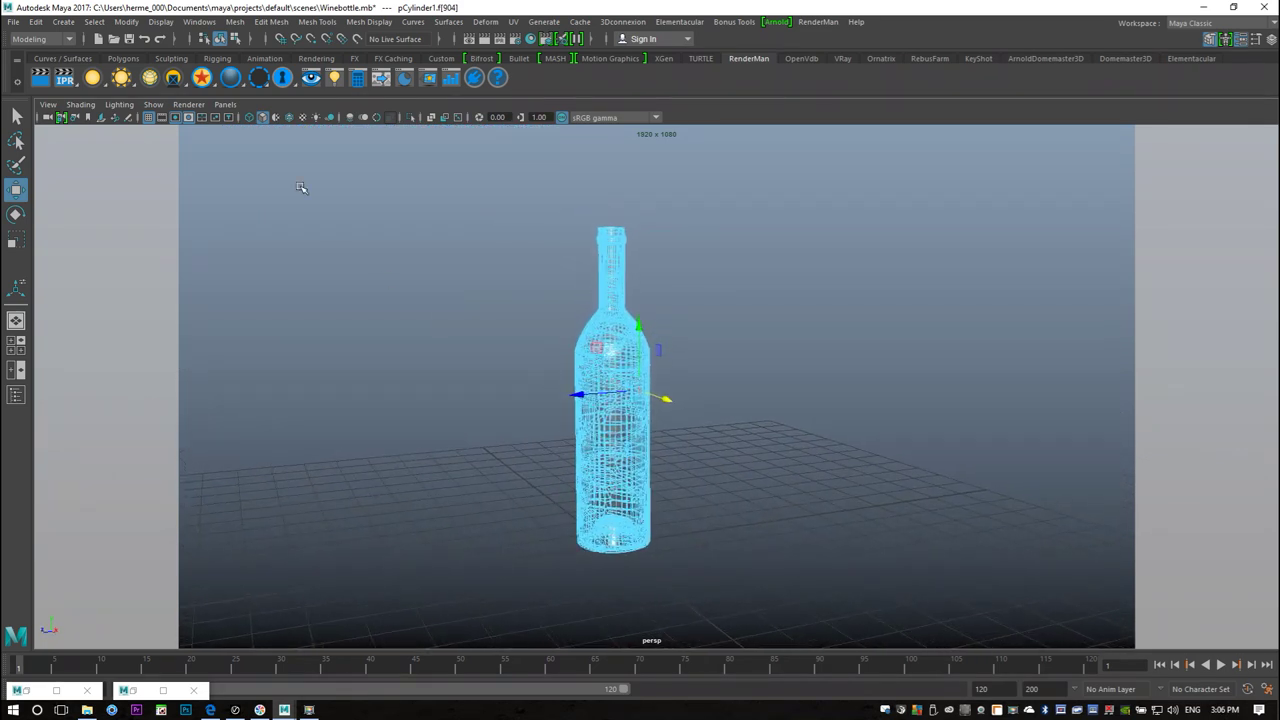
pyautogui.click(234, 21)
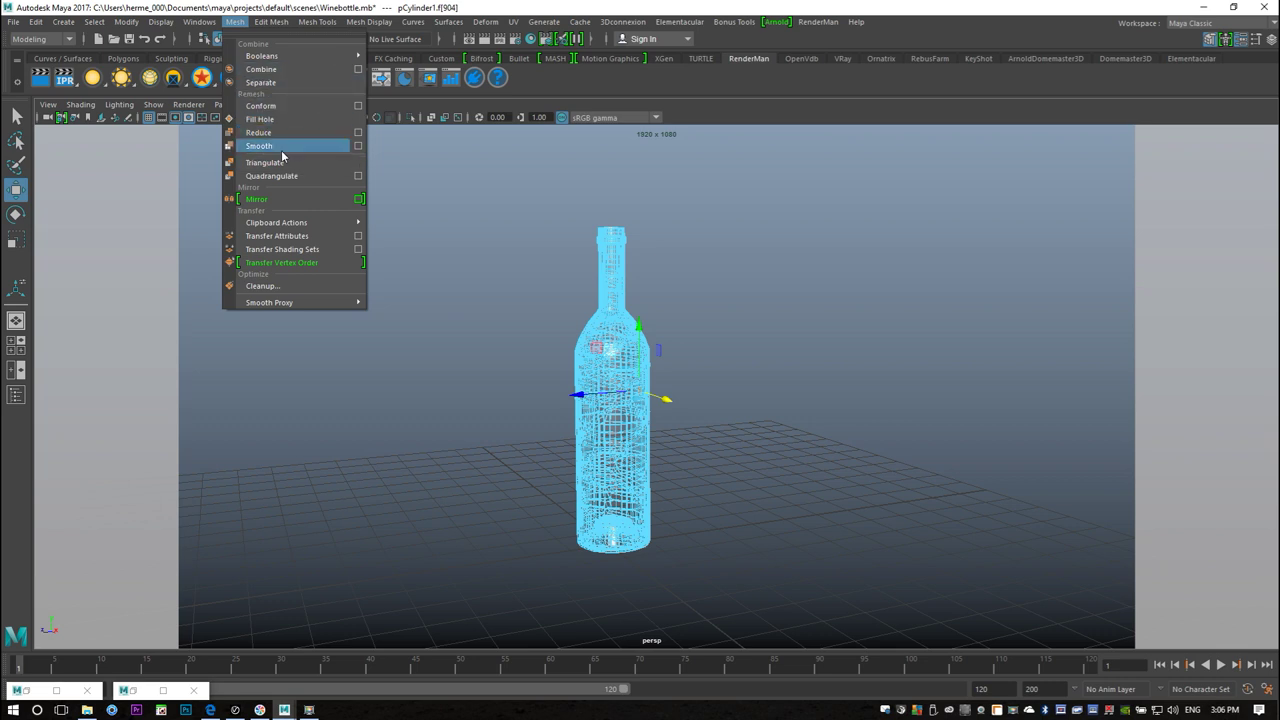
# Unhide everything and frame the bottle among the cameras, backdrop and desert image plane
pyautogui.moveTo(163, 22)
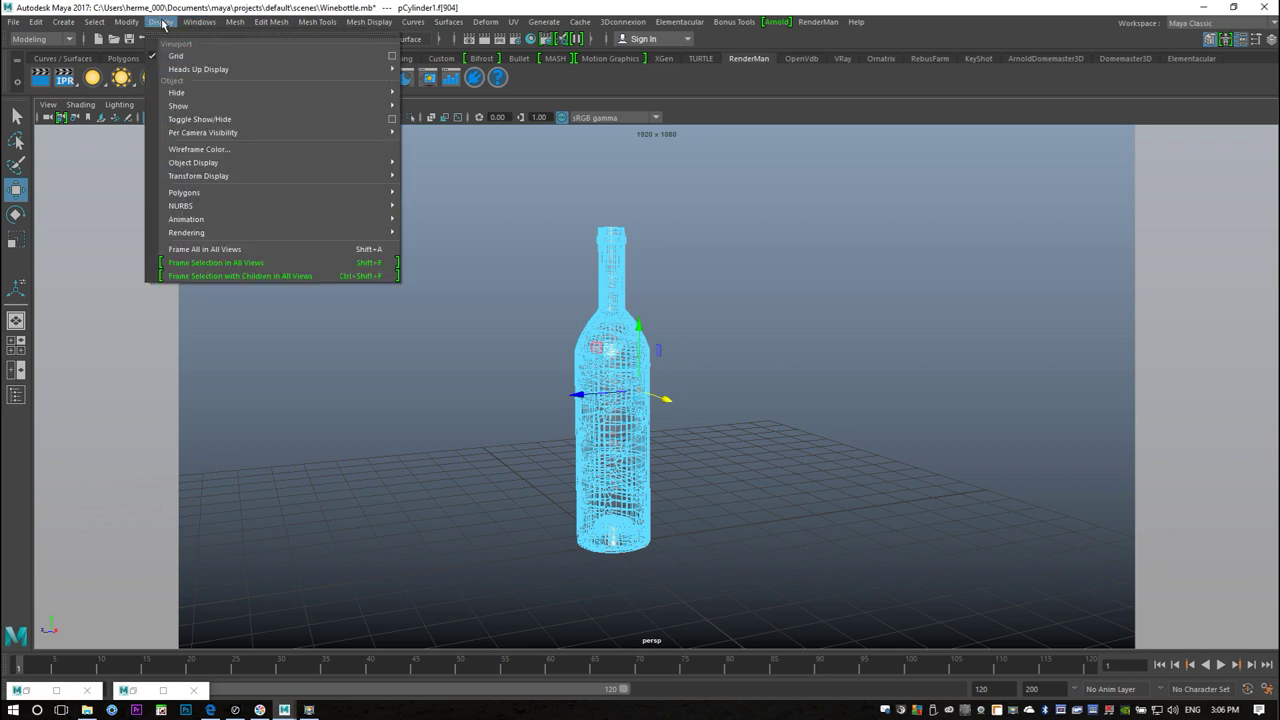
pyautogui.moveTo(180, 105)
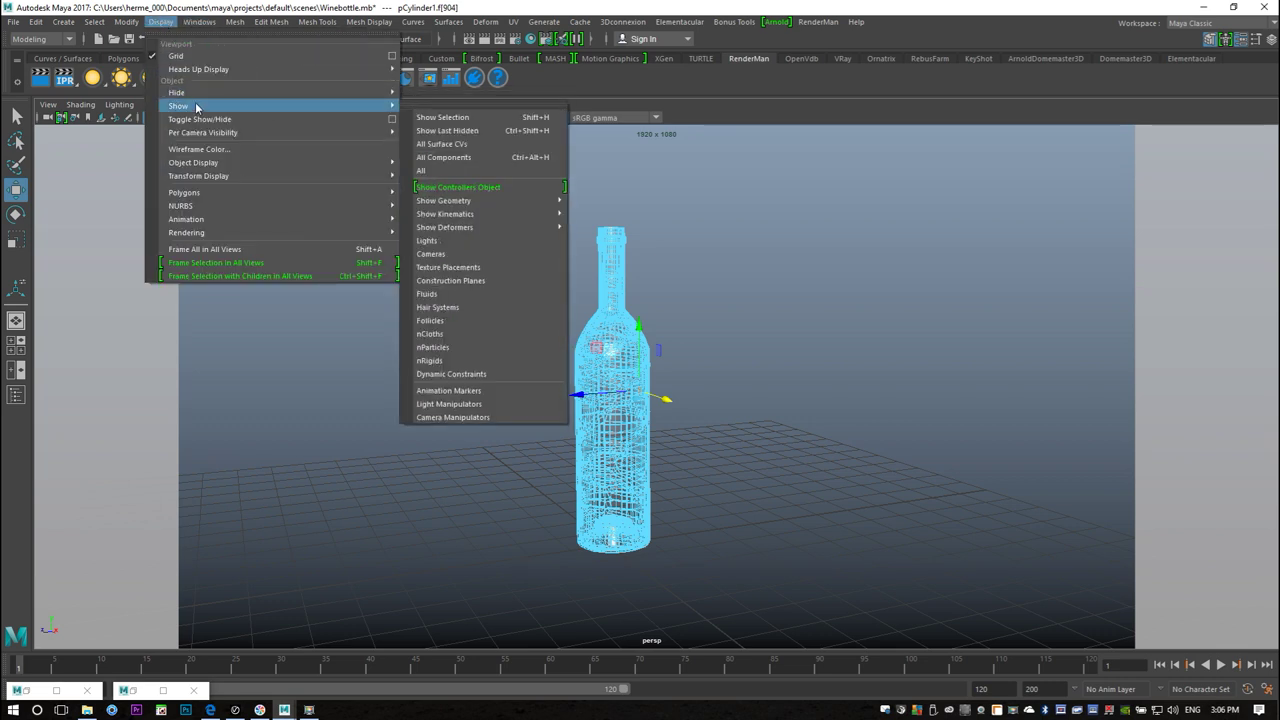
pyautogui.click(452, 178)
pyautogui.keyDown('alt'); pyautogui.moveTo(466, 198); pyautogui.dragTo(717, 374, button='right'); pyautogui.keyUp('alt')
pyautogui.keyDown('alt'); pyautogui.moveTo(717, 374); pyautogui.dragTo(766, 508); pyautogui.keyUp('alt')
pyautogui.press('f')
pyautogui.moveTo(617, 309); pyautogui.dragTo(671, 298, button='right')
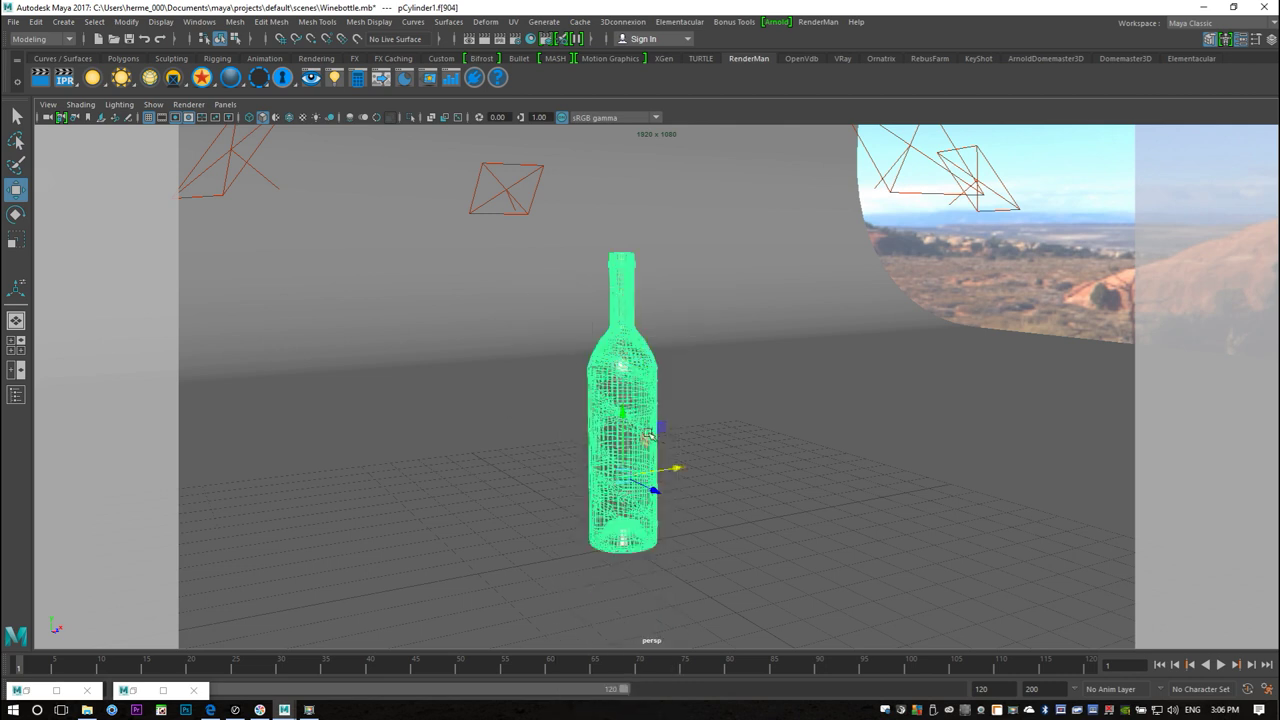
# Switch to the FX menu set and turn the wine bottle into nCloth
pyautogui.click(38, 39)
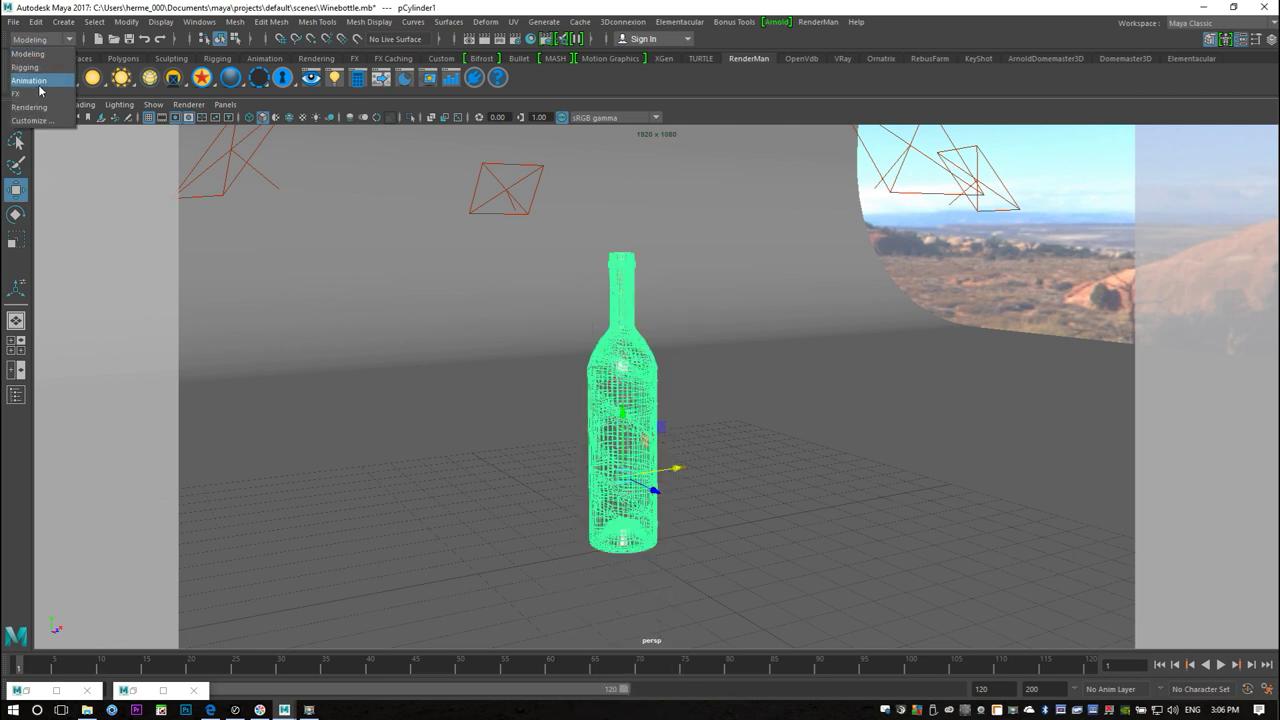
pyautogui.click(40, 93)
pyautogui.click(310, 21)
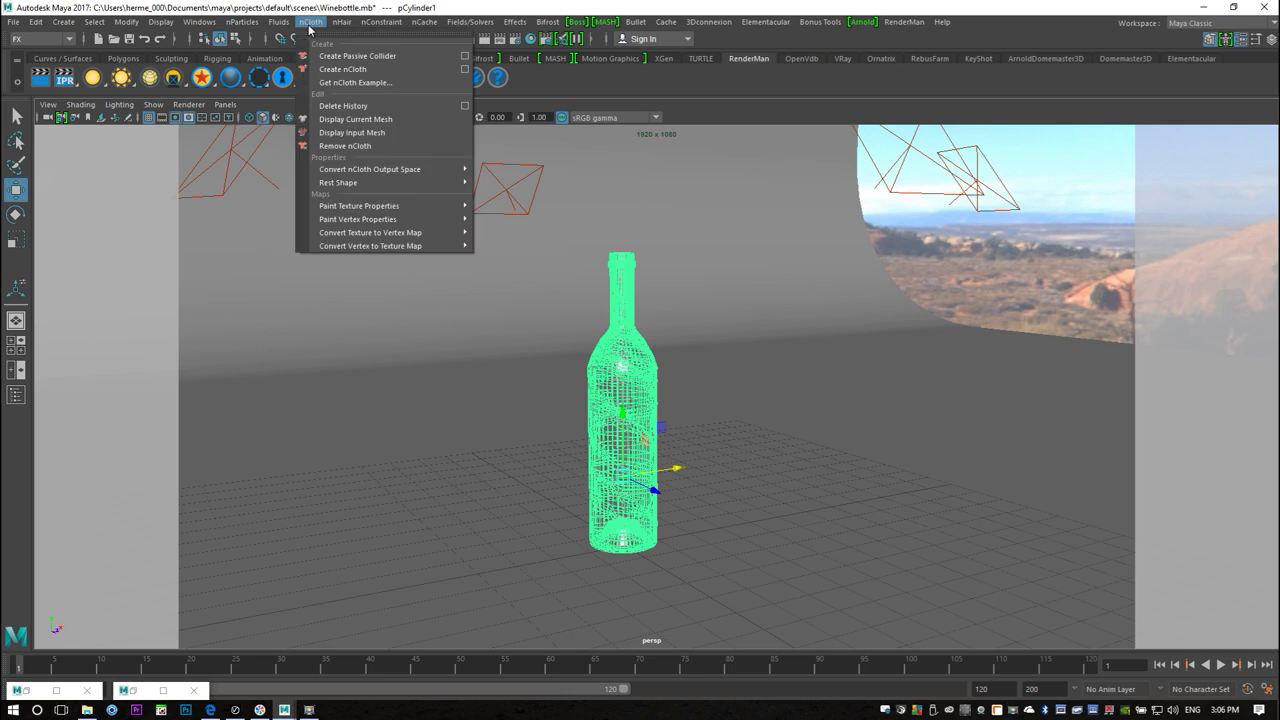
pyautogui.click(365, 73)
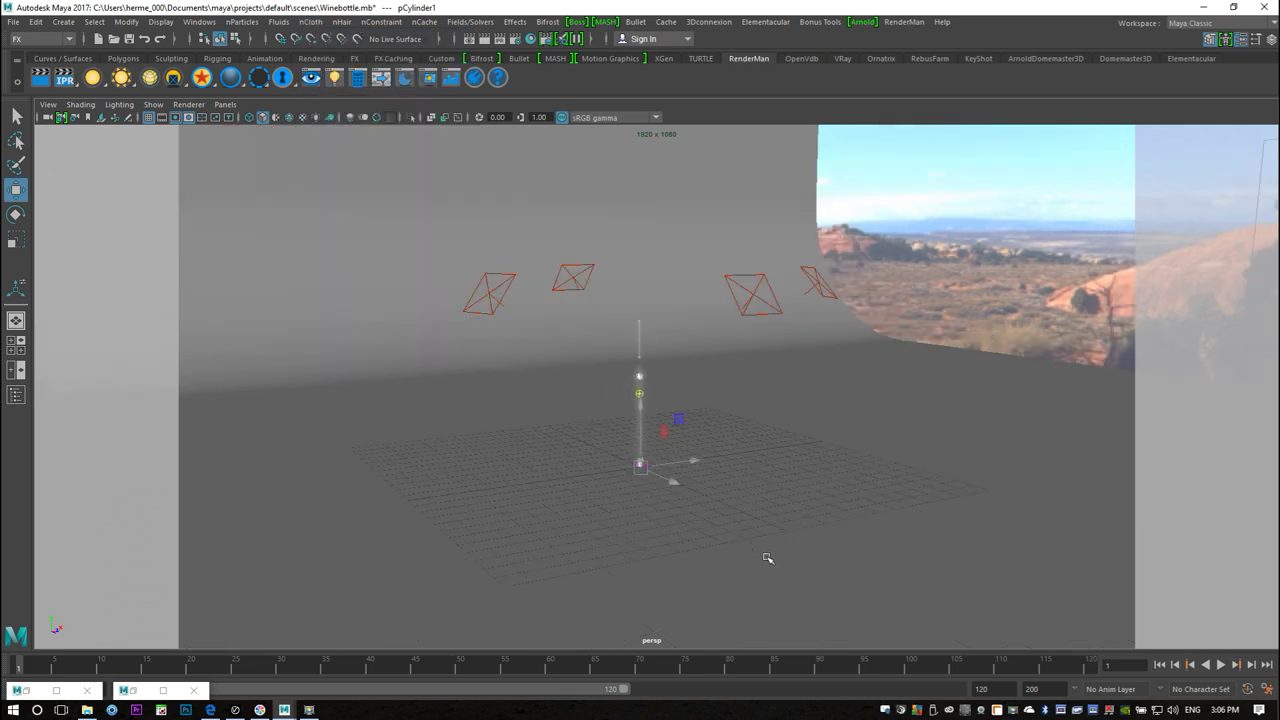
# Reselect the bottle, play the simulation to about frame 10, then rewind it
pyautogui.scroll(2, 766, 543)
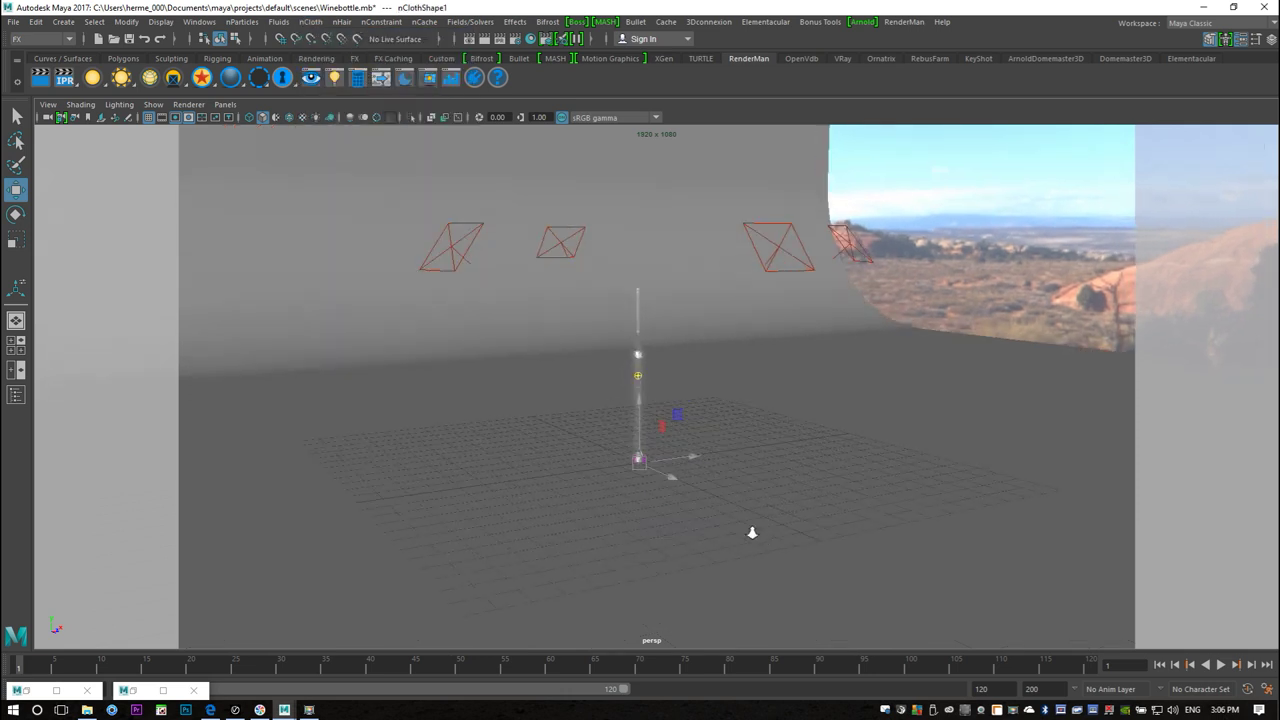
pyautogui.hotkey('ctrl', 'z')
pyautogui.hotkey('ctrl', 'z')
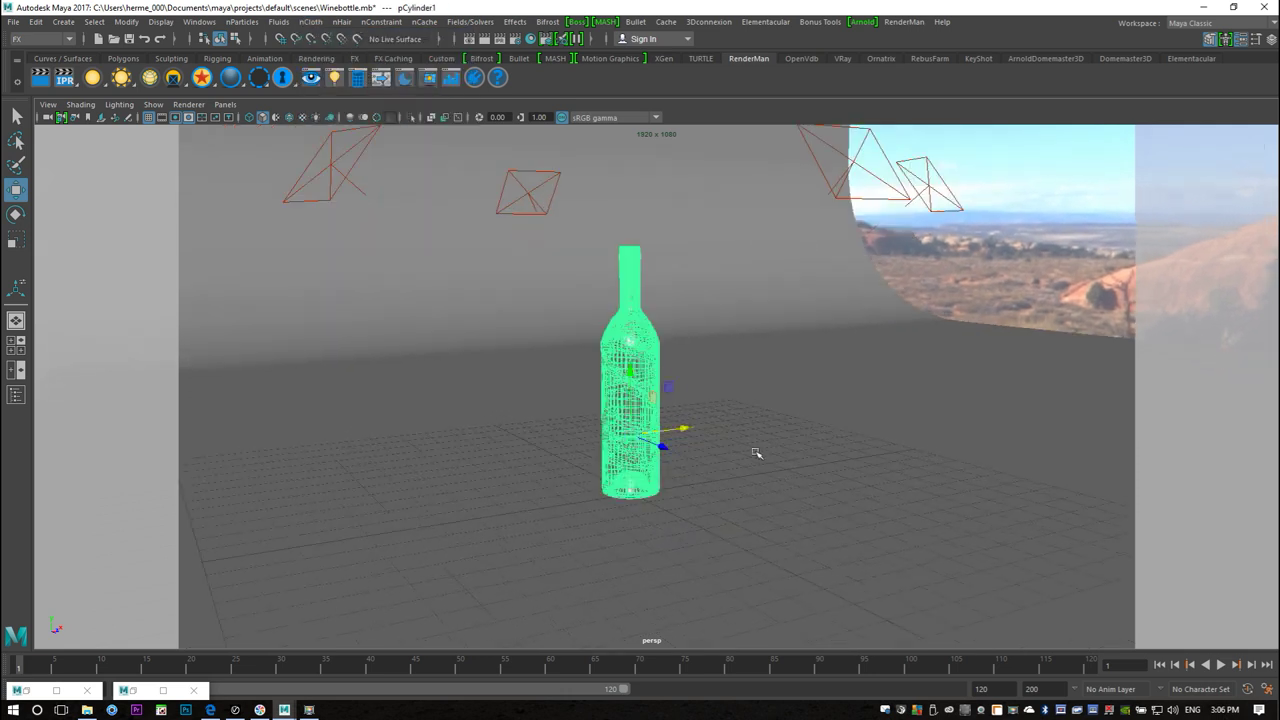
pyautogui.click(1221, 665)
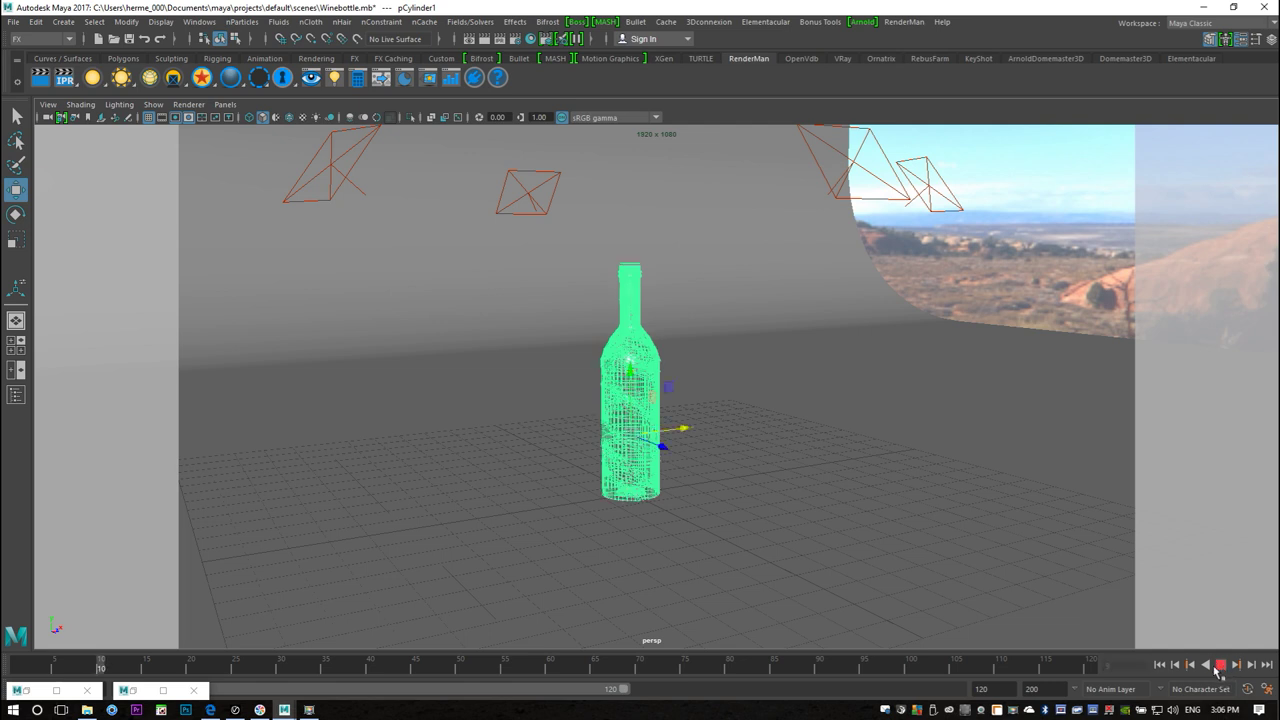
pyautogui.click(1160, 665)
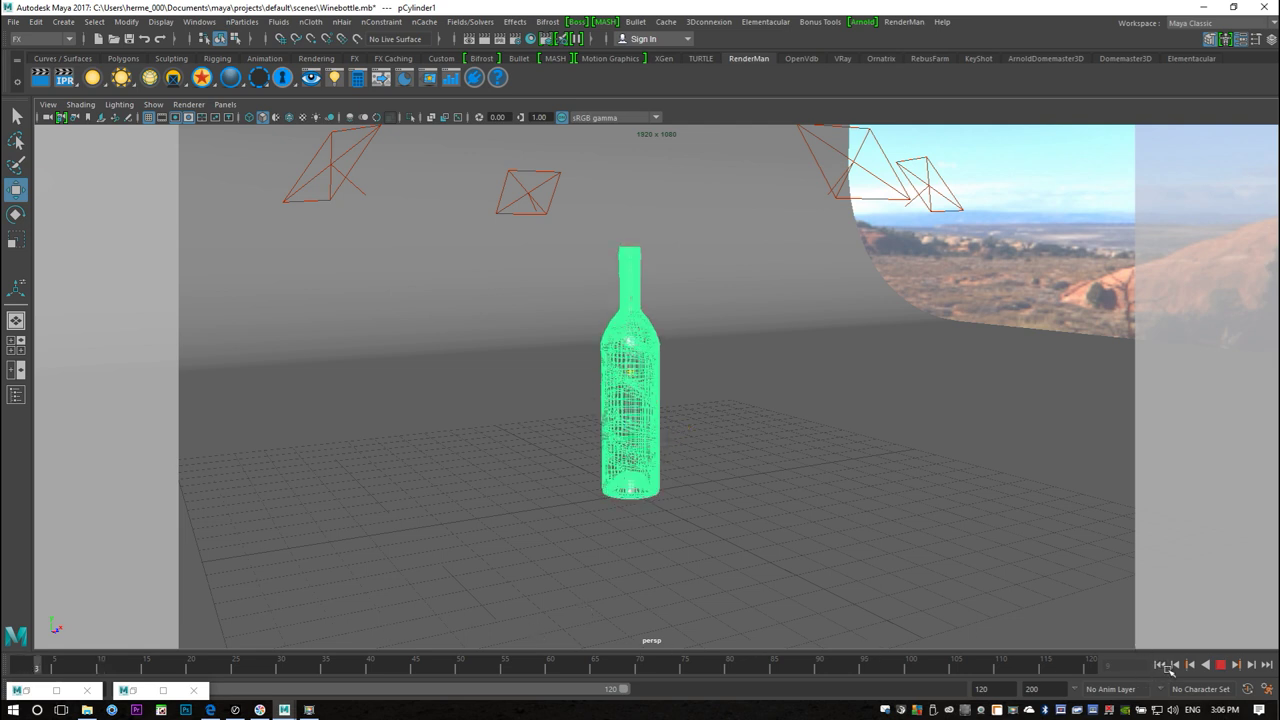
# Replay the bottle simulation, return it to frame 1, and select the curved backdrop plane
pyautogui.click(1160, 665)
pyautogui.click(28, 668)
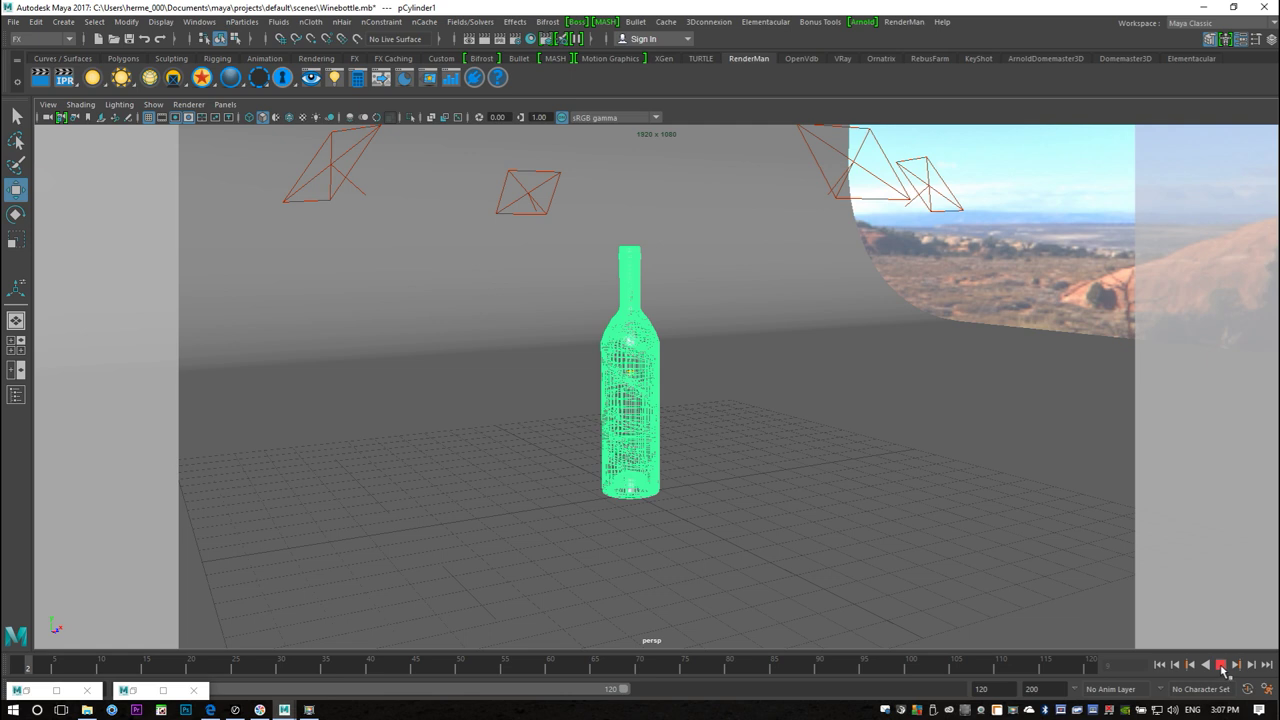
pyautogui.click(1222, 665)
pyautogui.click(1160, 665)
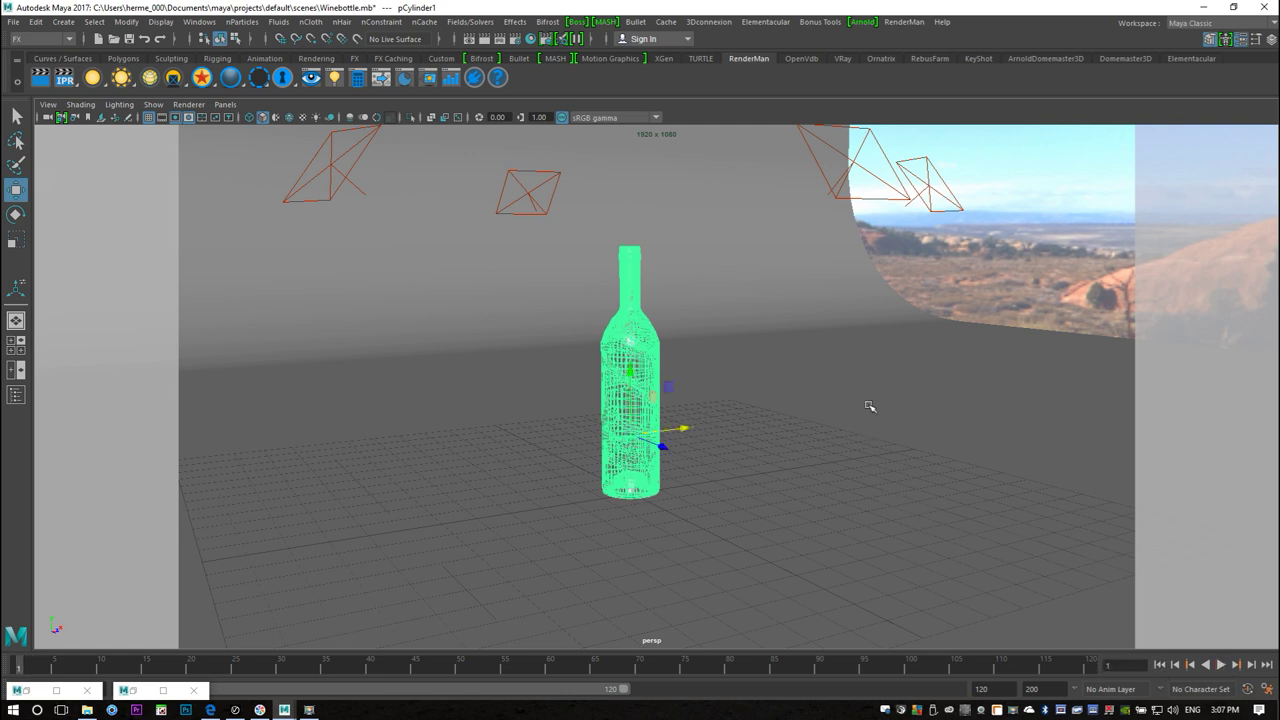
pyautogui.click(899, 374)
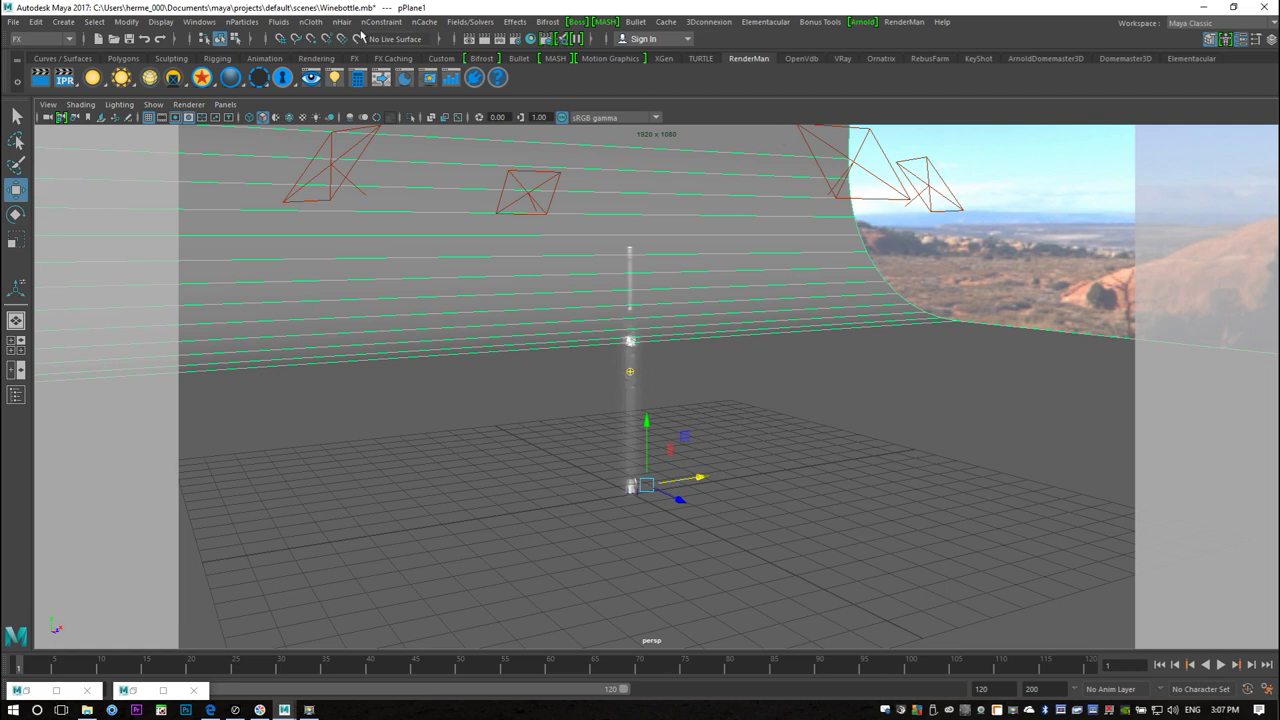
# Make the backdrop a passive collider, then select the bottle and play the simulation
pyautogui.click(307, 24)
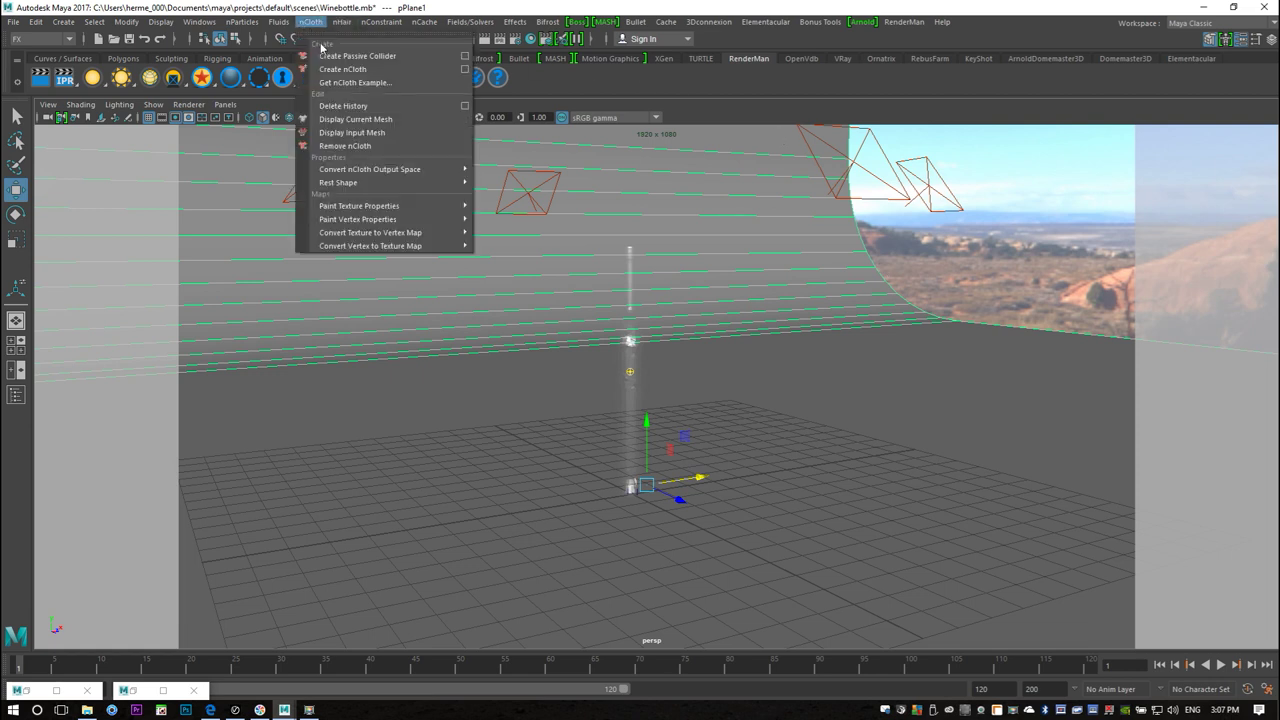
pyautogui.click(398, 60)
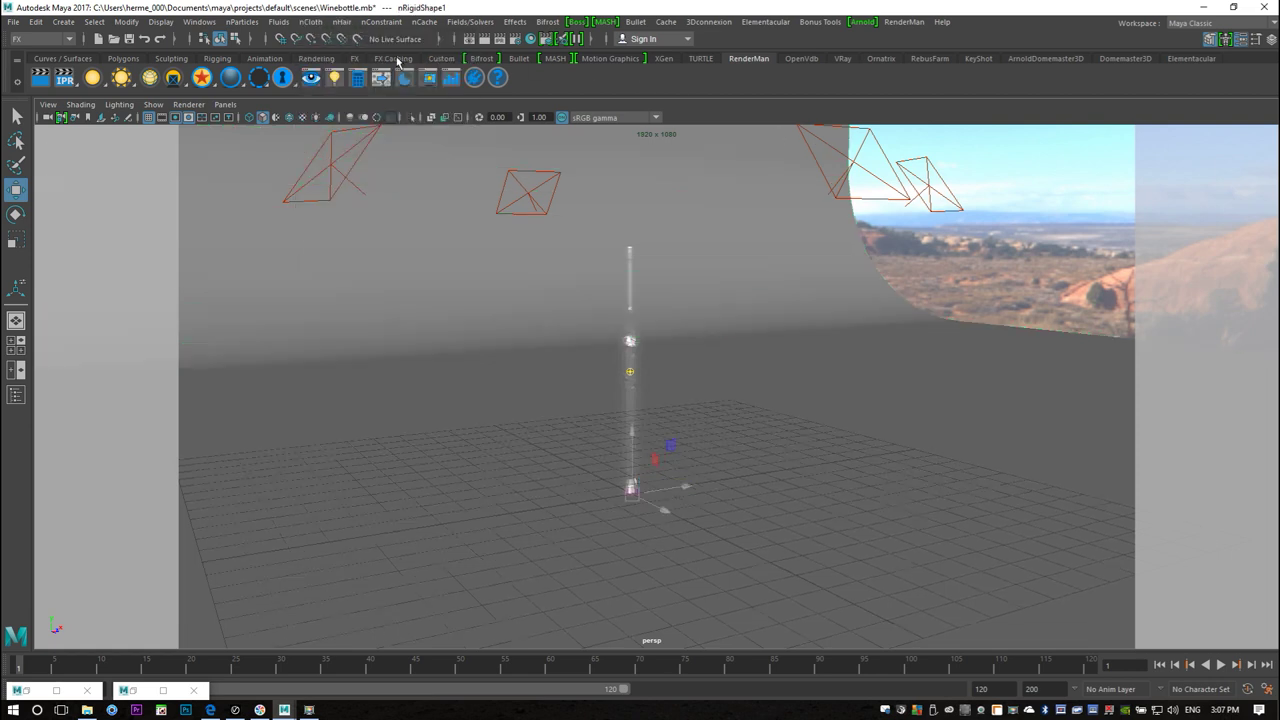
pyautogui.click(628, 328)
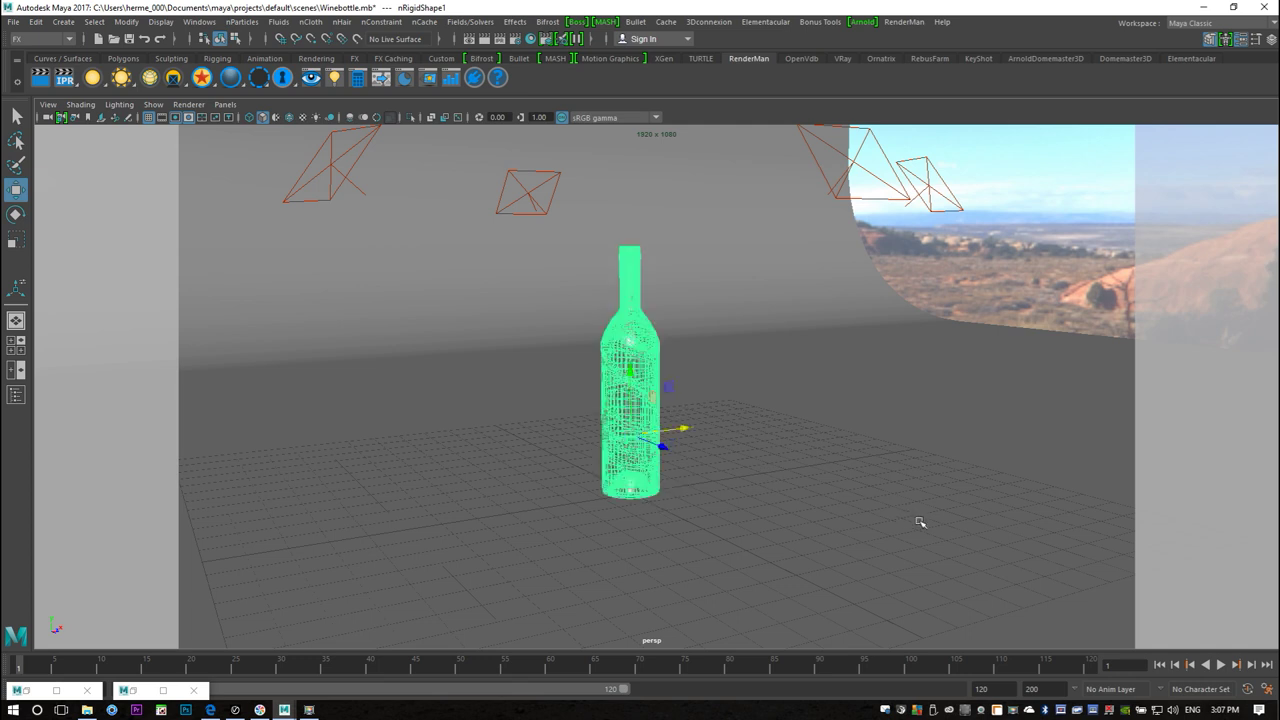
pyautogui.click(1221, 665)
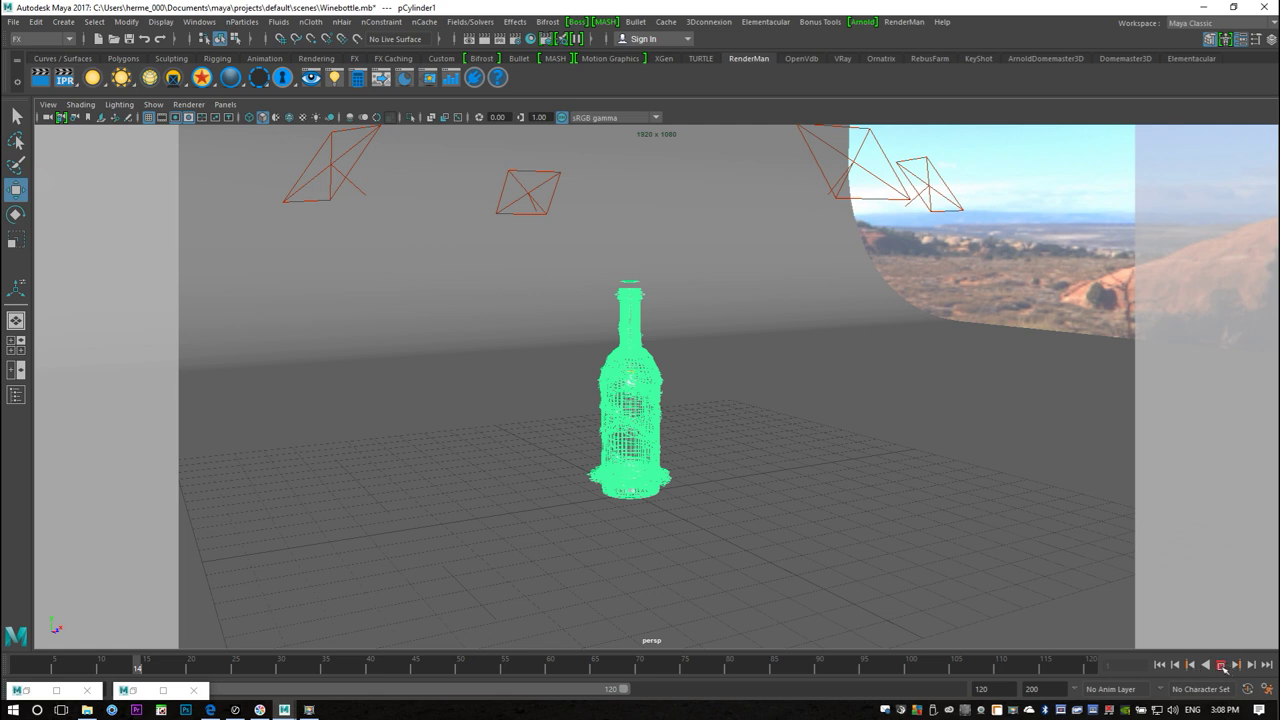
# Stop the playback at frame 14 and rewind the simulation to frame 1
pyautogui.click(1221, 665)
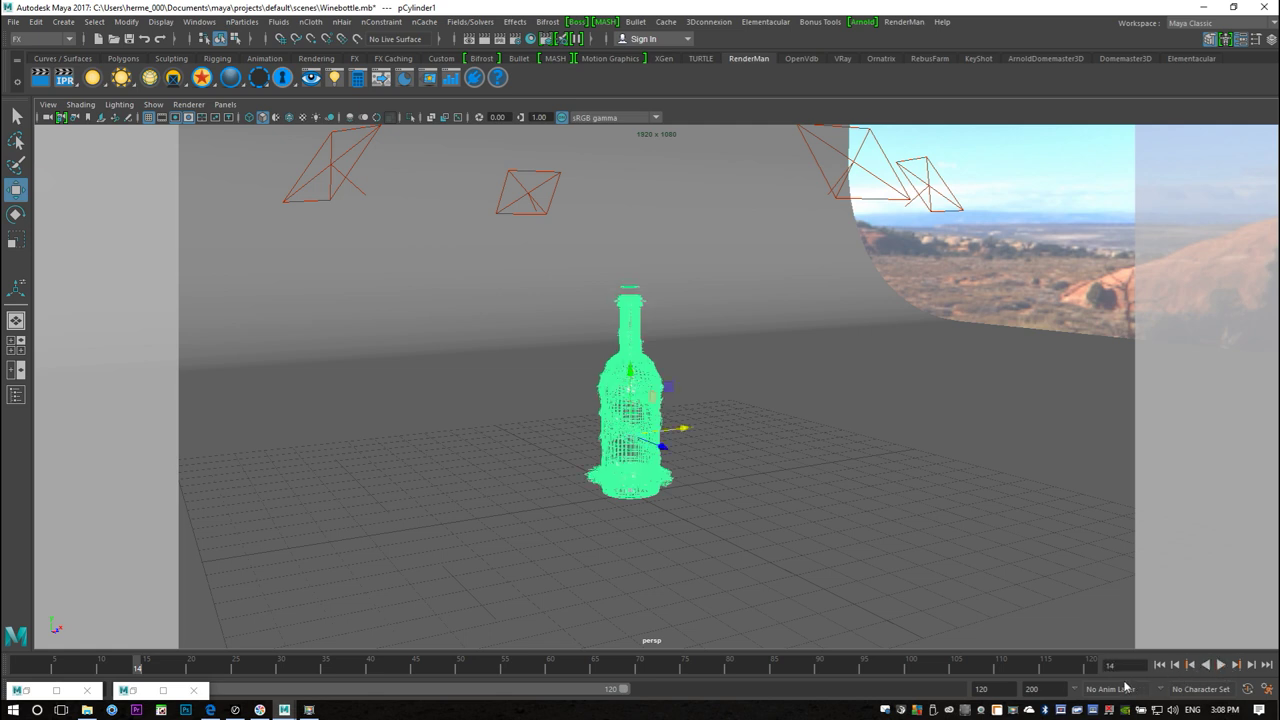
pyautogui.click(1159, 665)
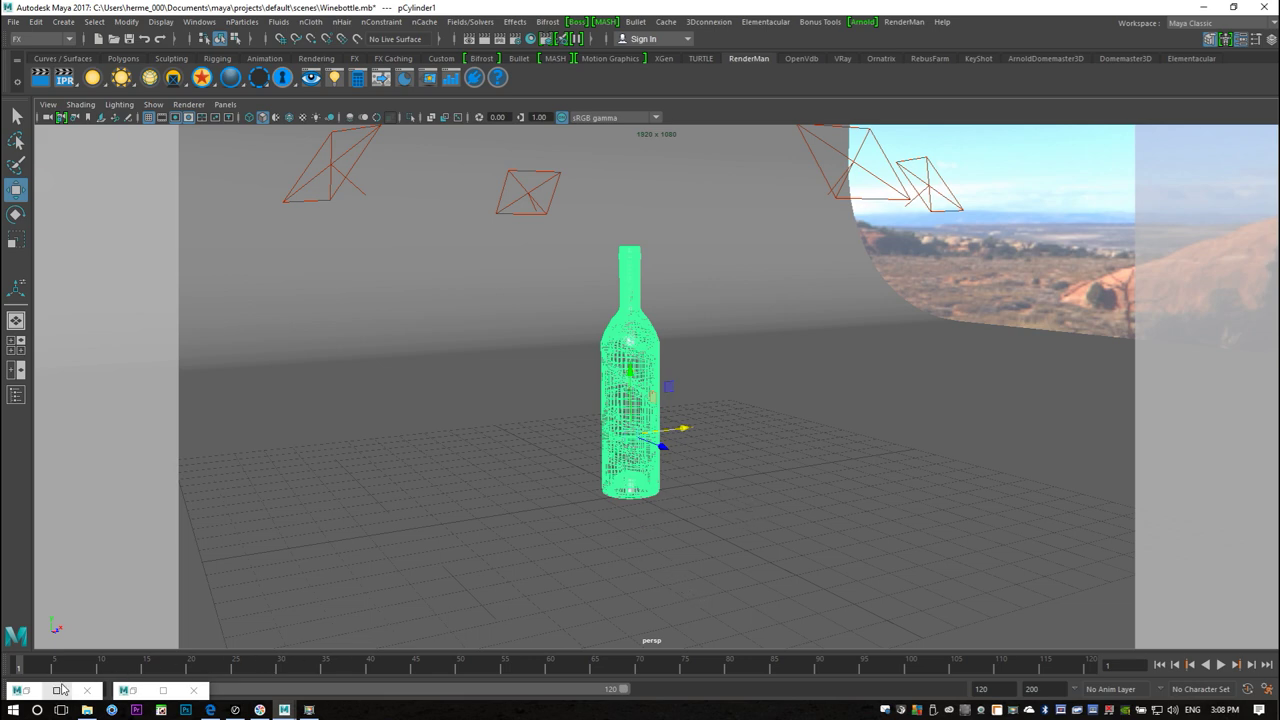
# Change nucleus1's Gravity from 9.8 to 0 in the Attribute Editor, then close it
pyautogui.click(56, 691)
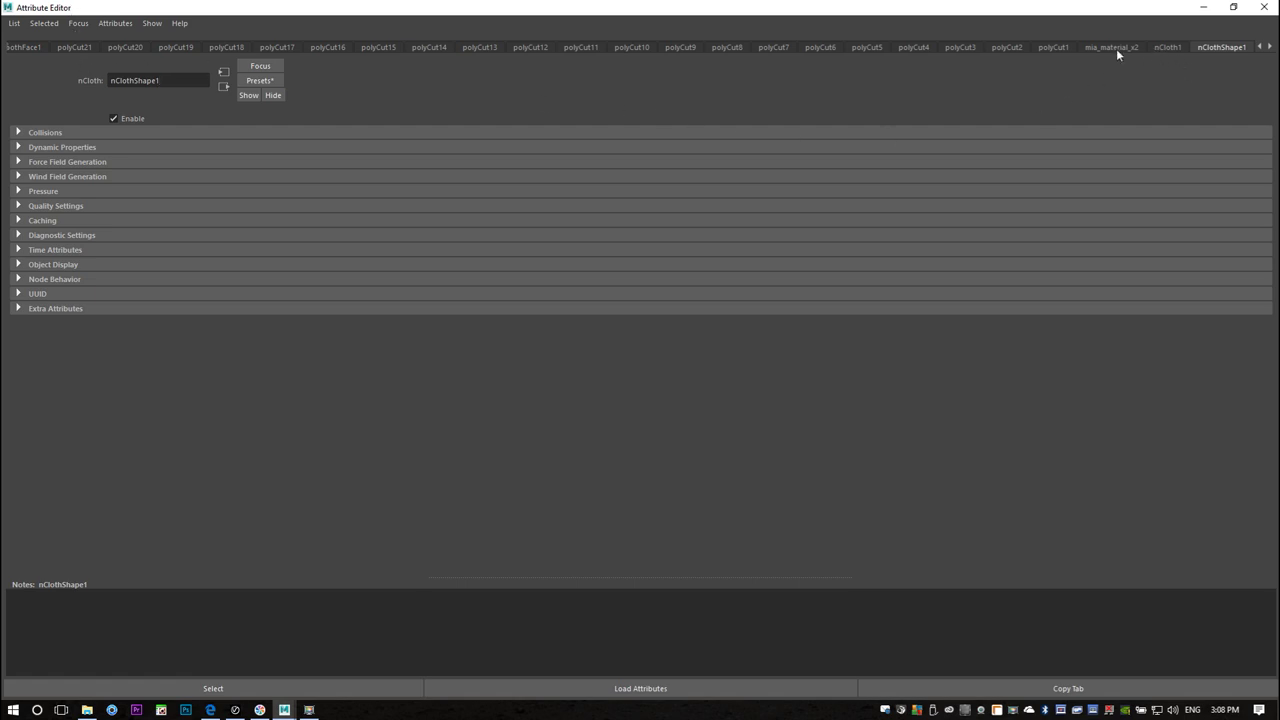
pyautogui.click(1271, 46)
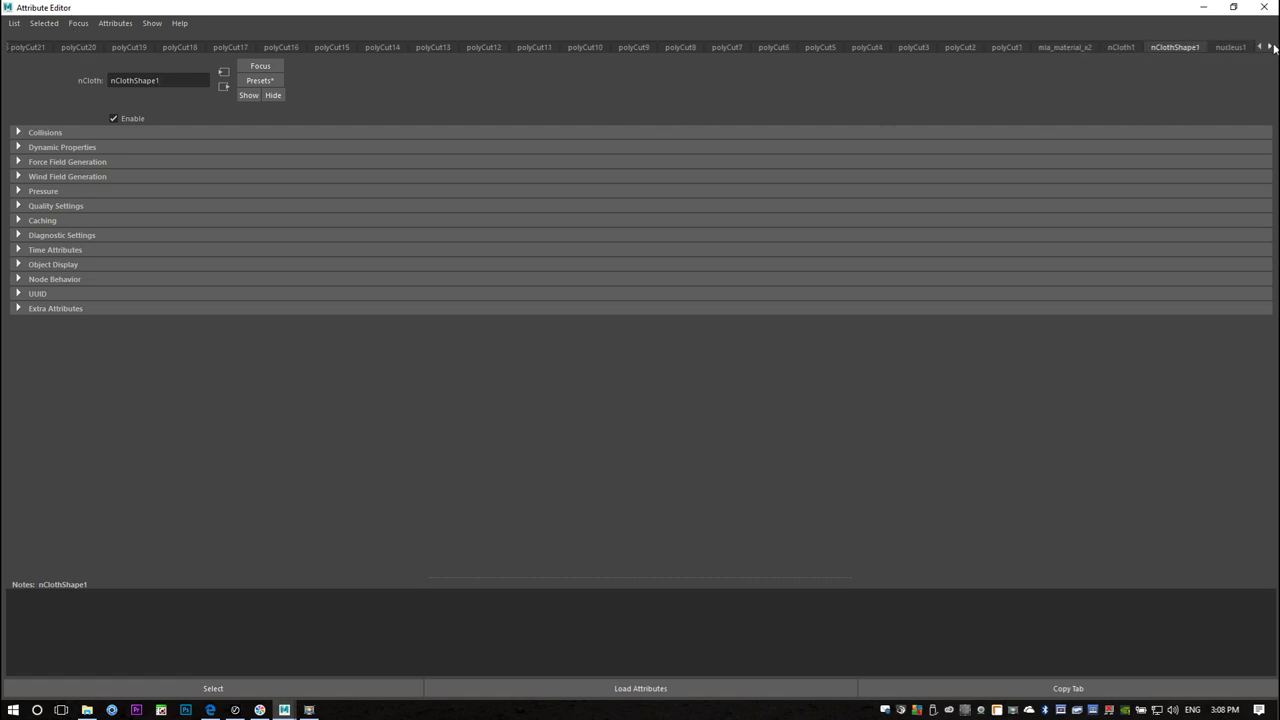
pyautogui.click(1223, 48)
pyautogui.moveTo(221, 9); pyautogui.dragTo(870, 68)
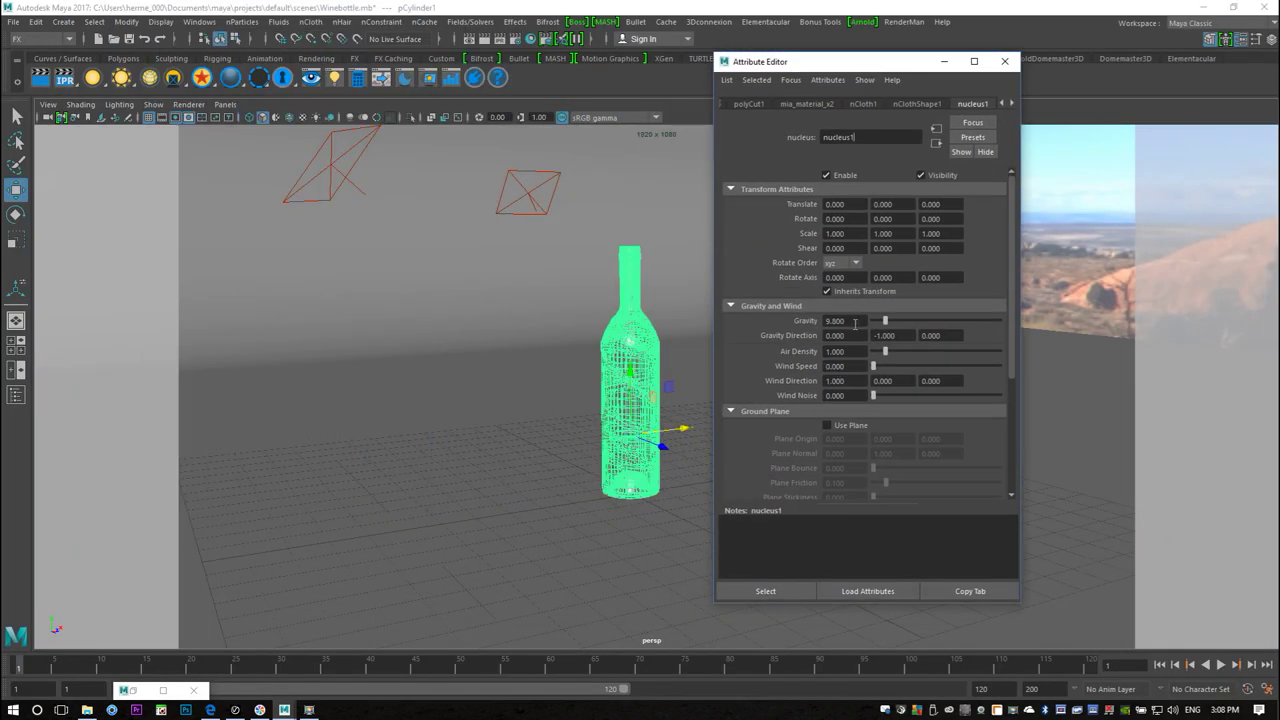
pyautogui.moveTo(858, 321); pyautogui.dragTo(776, 321)
pyautogui.write('0')
pyautogui.press('Return')
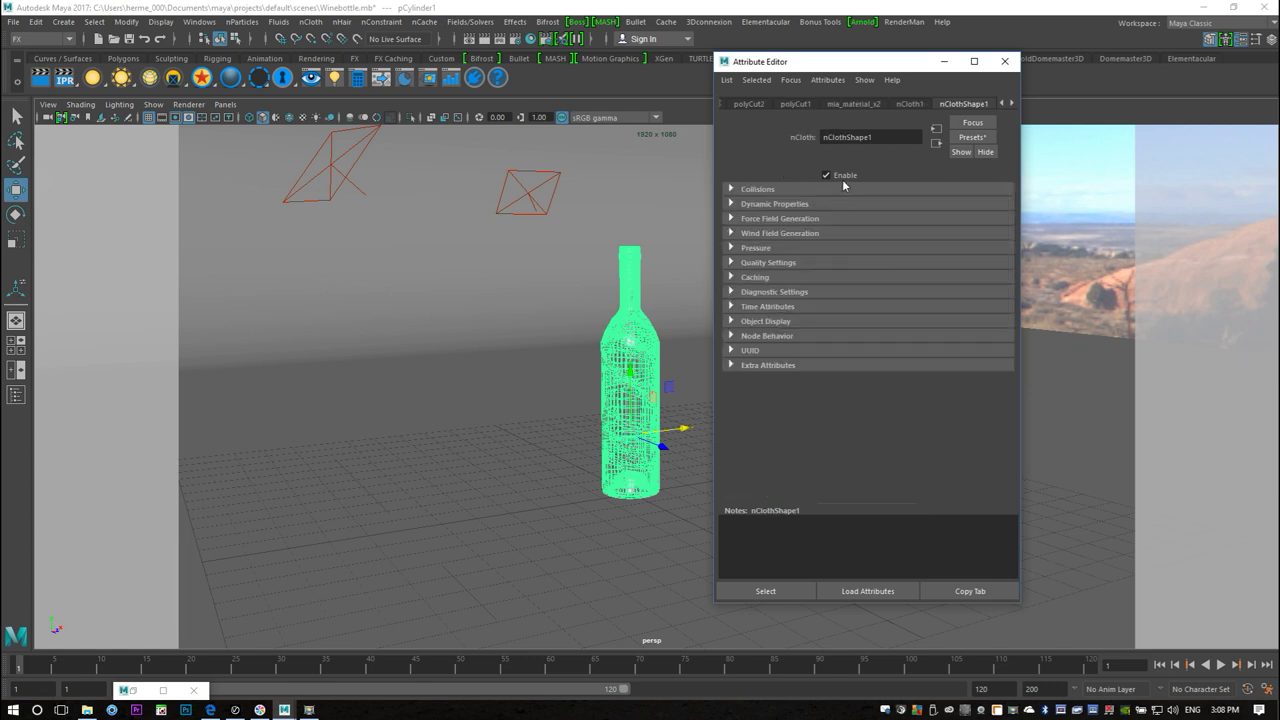
pyautogui.click(1005, 61)
pyautogui.keyDown('alt'); pyautogui.moveTo(843, 391); pyautogui.dragTo(738, 562); pyautogui.keyUp('alt')
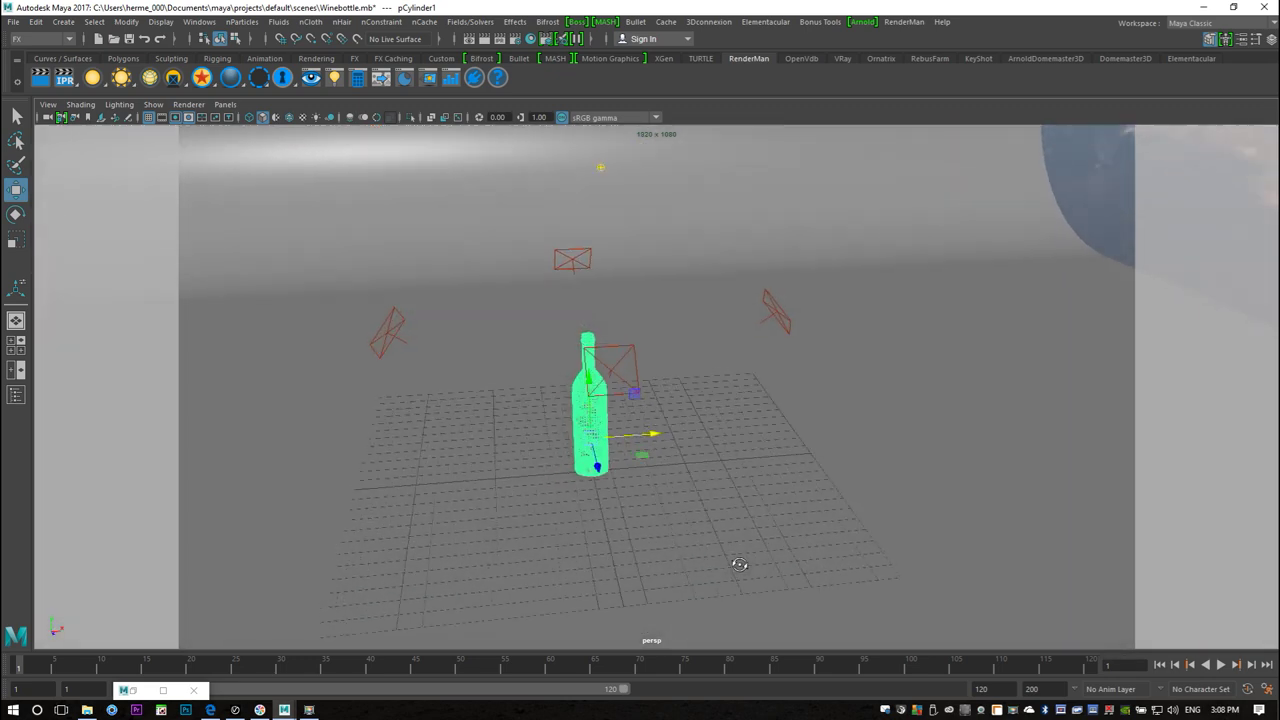
# In the Modeling menu set, create a polygon sphere and move it up and right
pyautogui.click(32, 40)
pyautogui.click(40, 55)
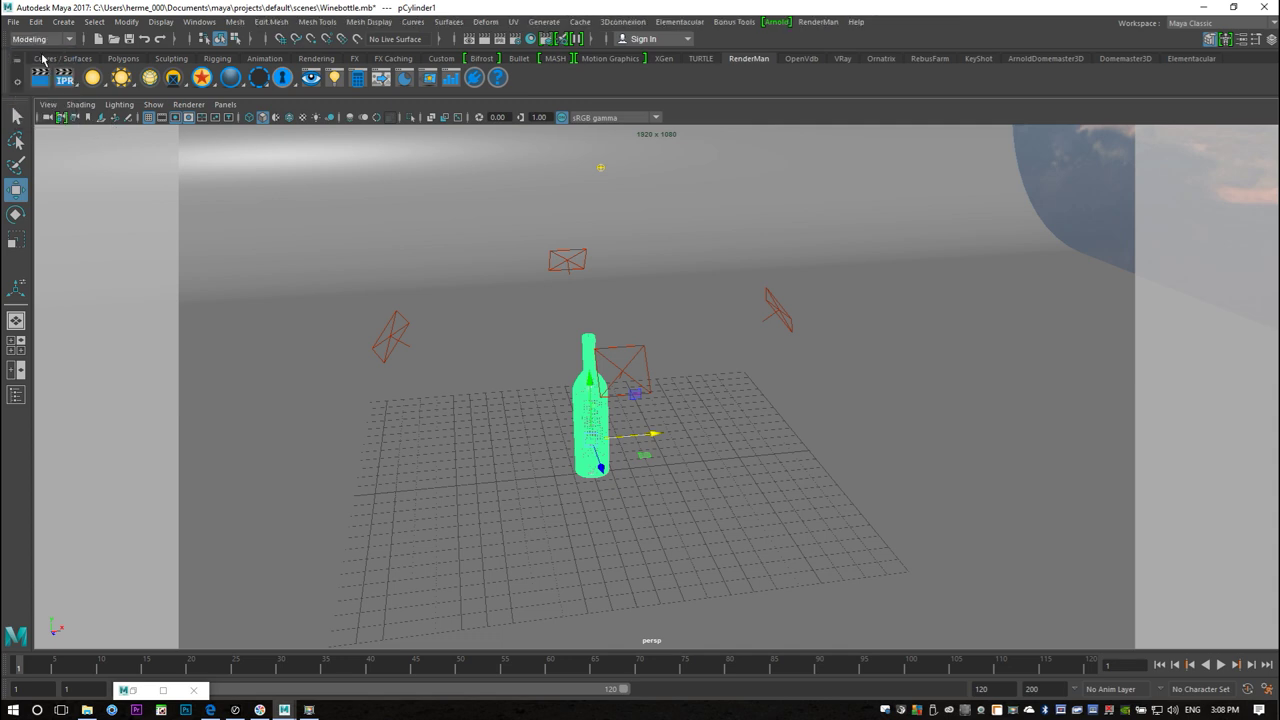
pyautogui.click(124, 59)
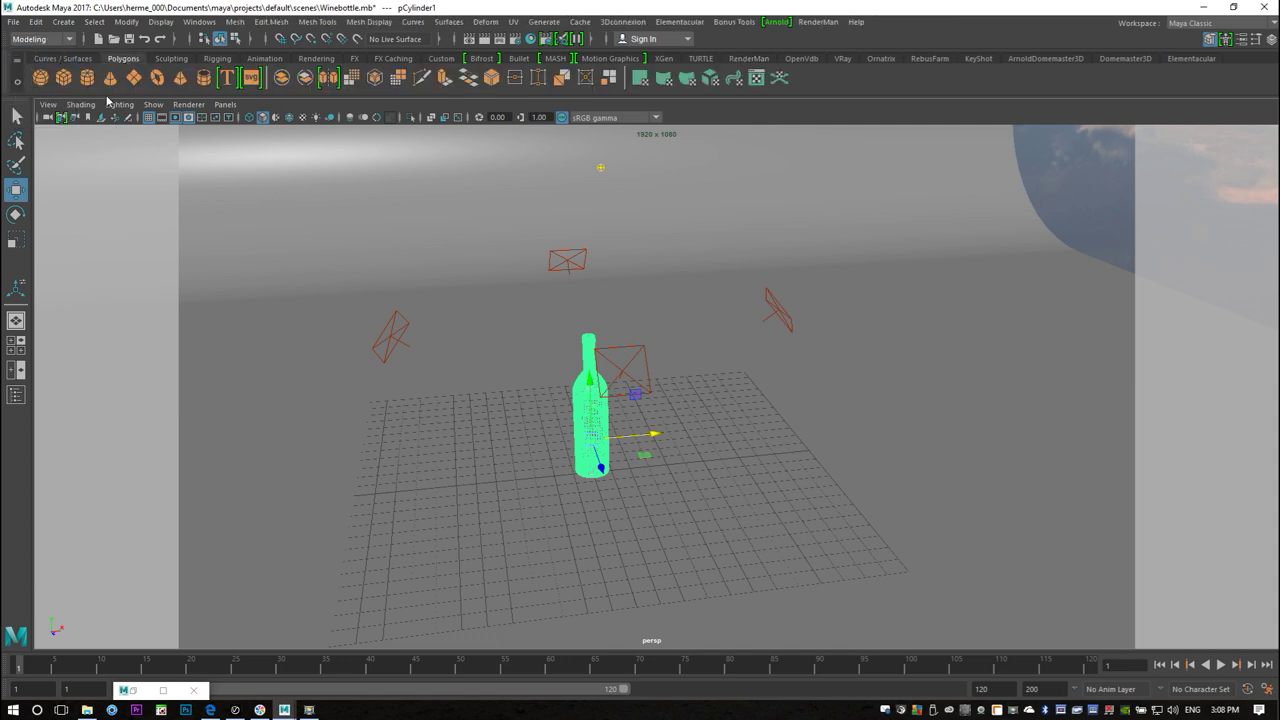
pyautogui.click(40, 78)
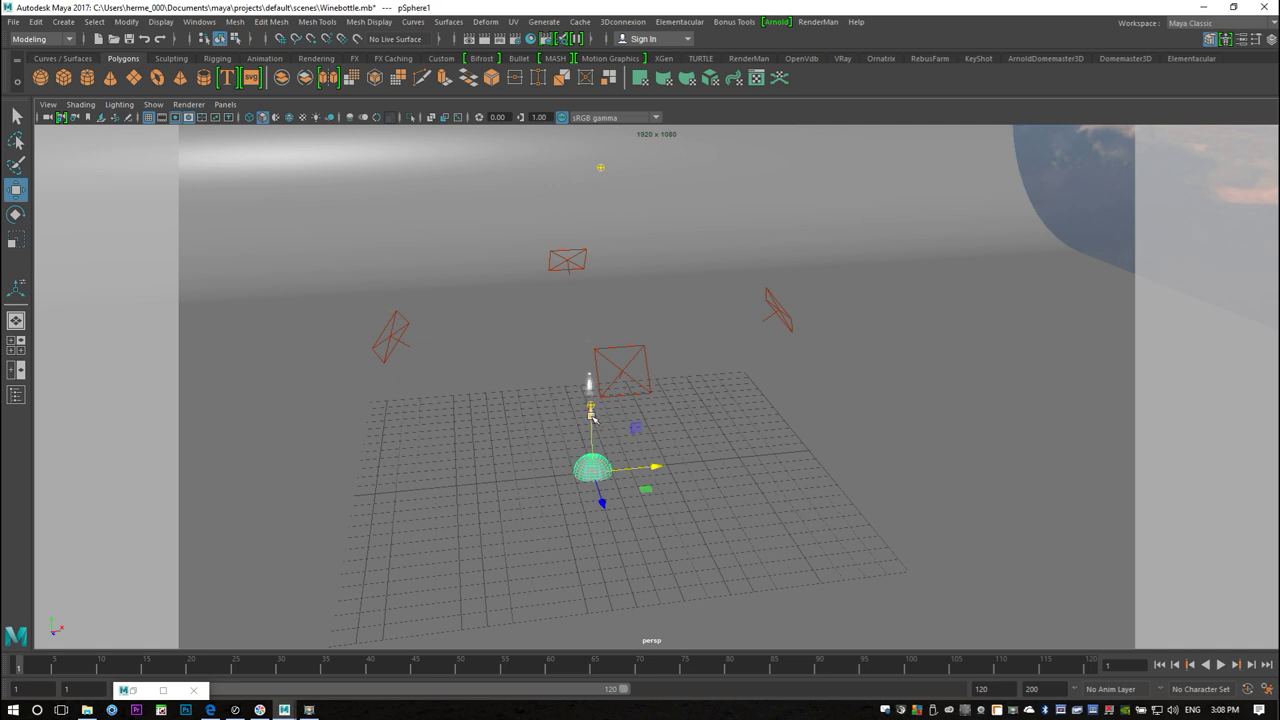
pyautogui.moveTo(589, 411); pyautogui.dragTo(589, 313)
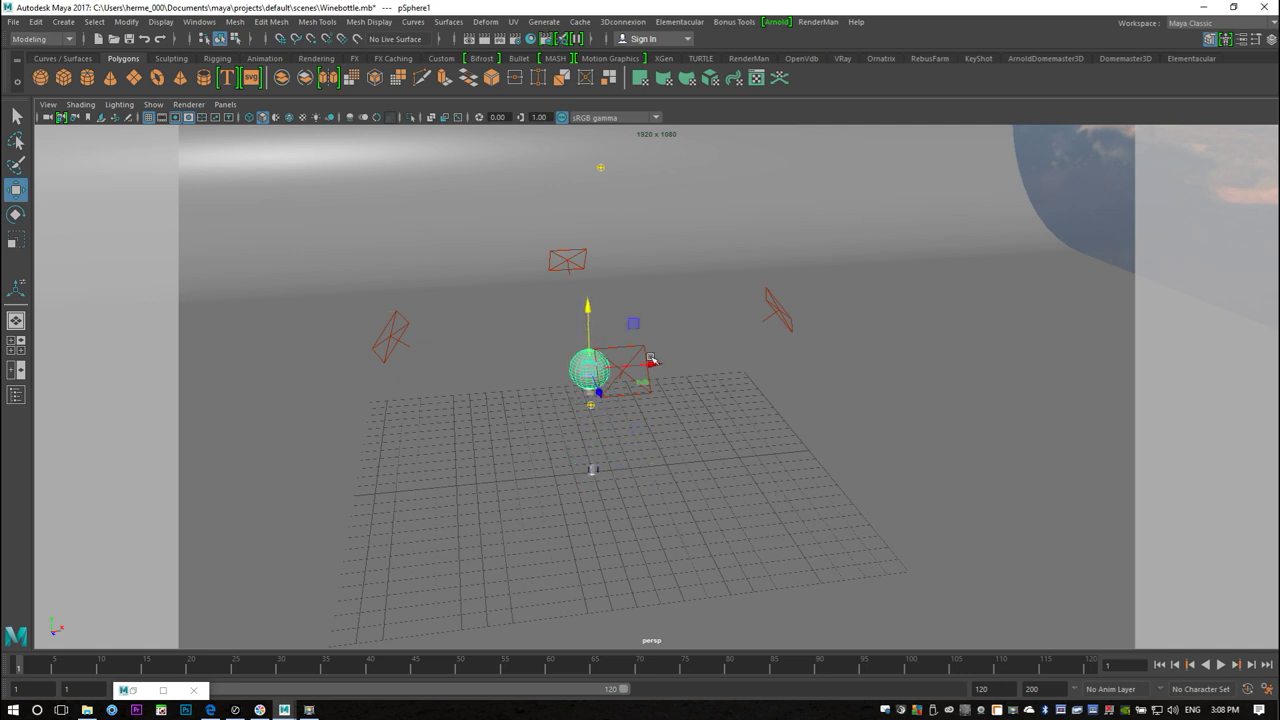
pyautogui.moveTo(660, 365); pyautogui.dragTo(808, 356)
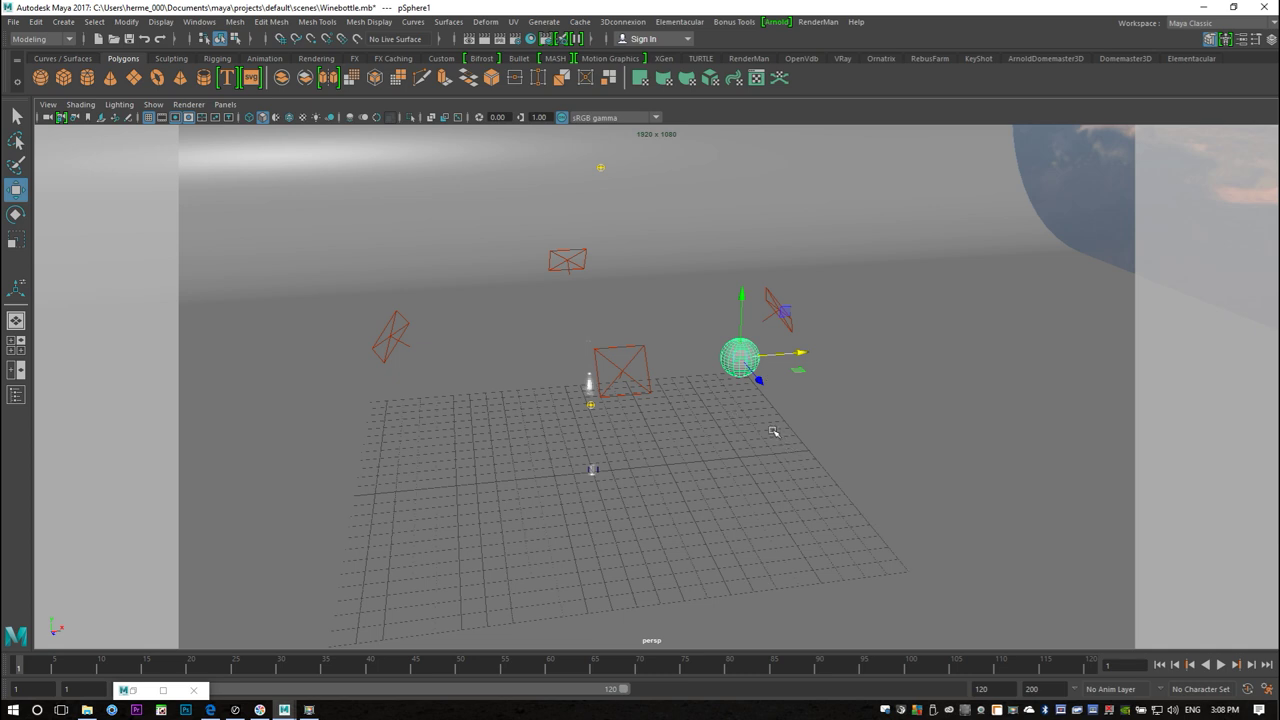
# Set polySphere1's Subdivisions Axis and Subdivisions Height to 30
pyautogui.hotkey('ctrl', 'a')
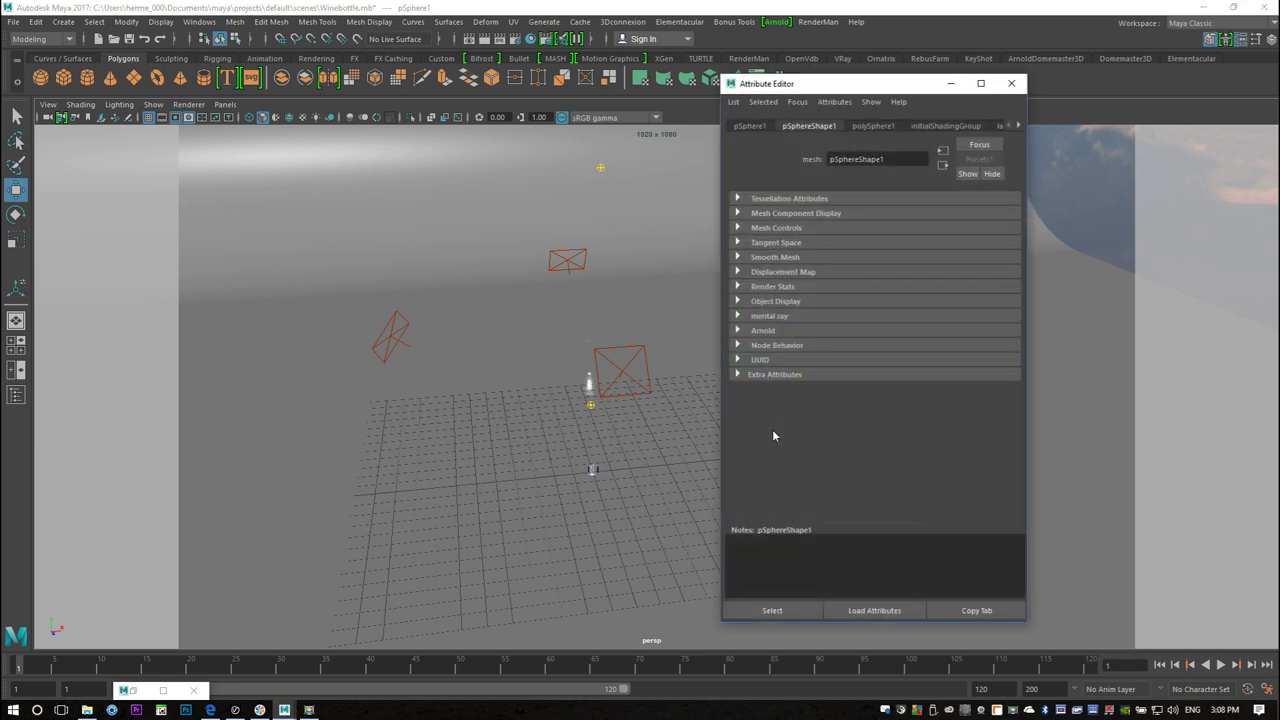
pyautogui.click(750, 126)
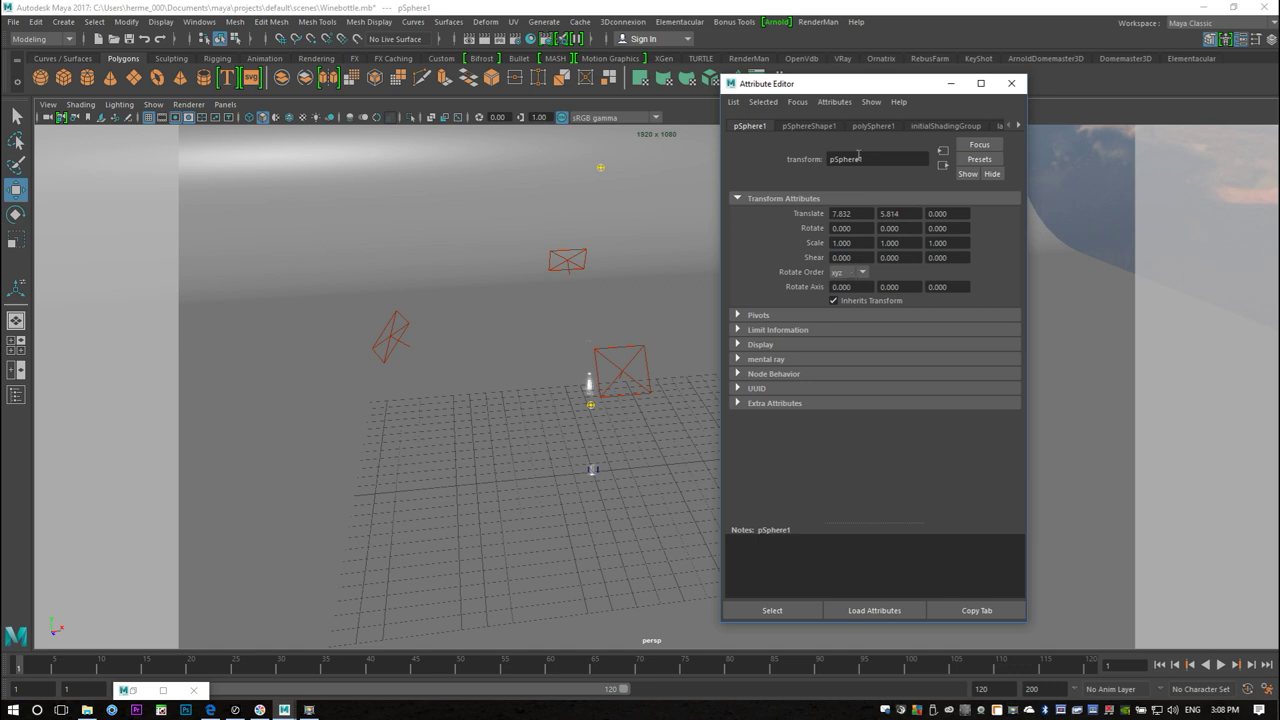
pyautogui.click(870, 126)
pyautogui.click(853, 233)
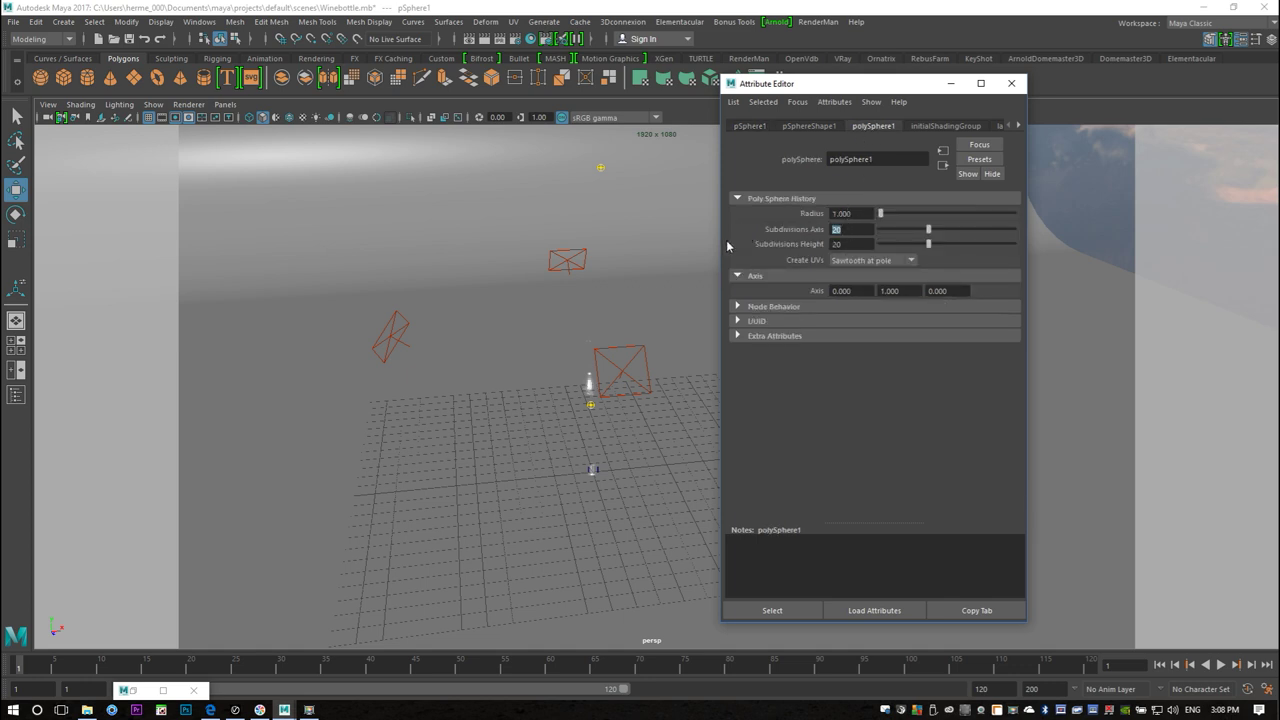
pyautogui.press('Tab')
pyautogui.write('30')
pyautogui.press('Return')
pyautogui.click(1011, 83)
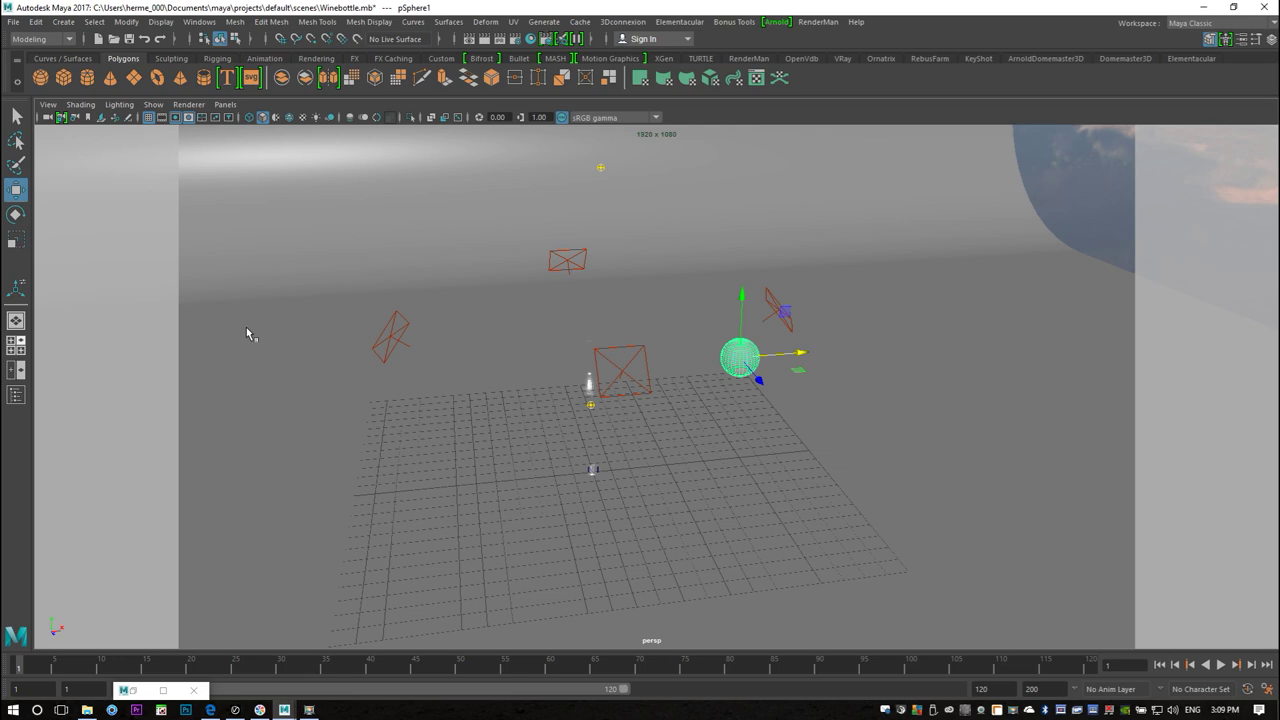
# Slide the sphere toward the bottle in the top view, then lower and nudge it in front view
pyautogui.press('space')
pyautogui.press('space')
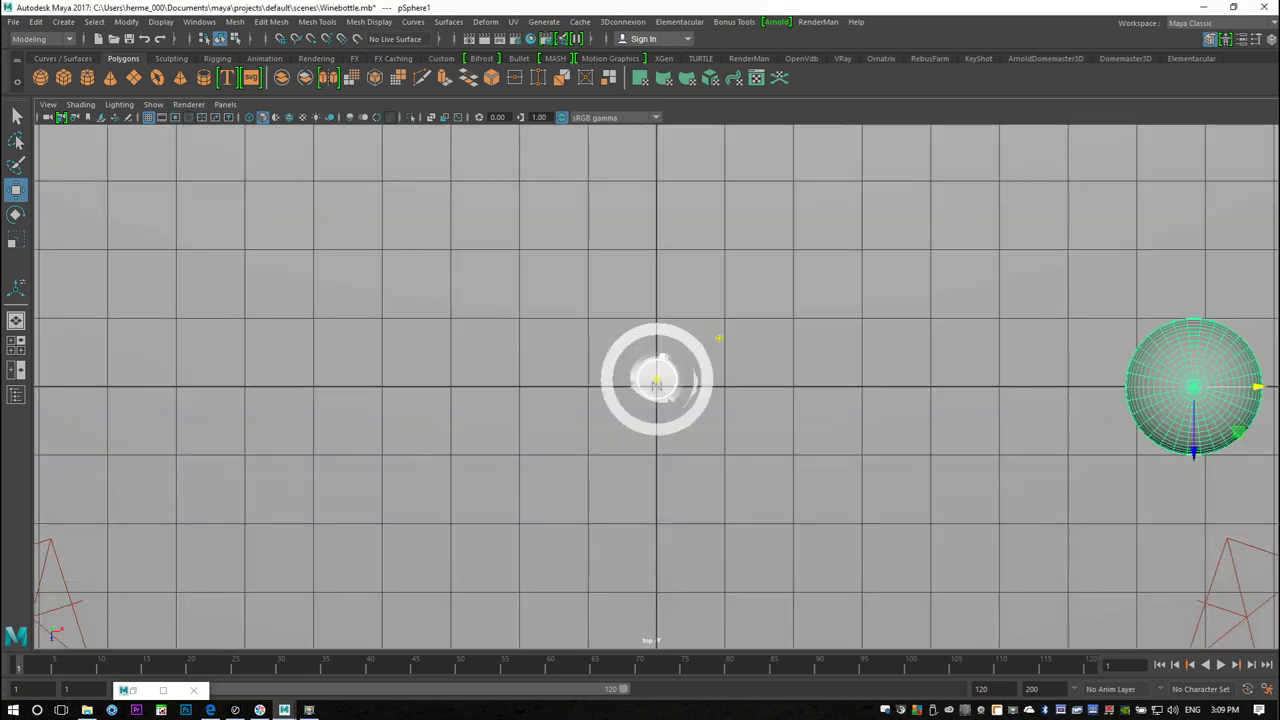
pyautogui.moveTo(1258, 390); pyautogui.dragTo(965, 402)
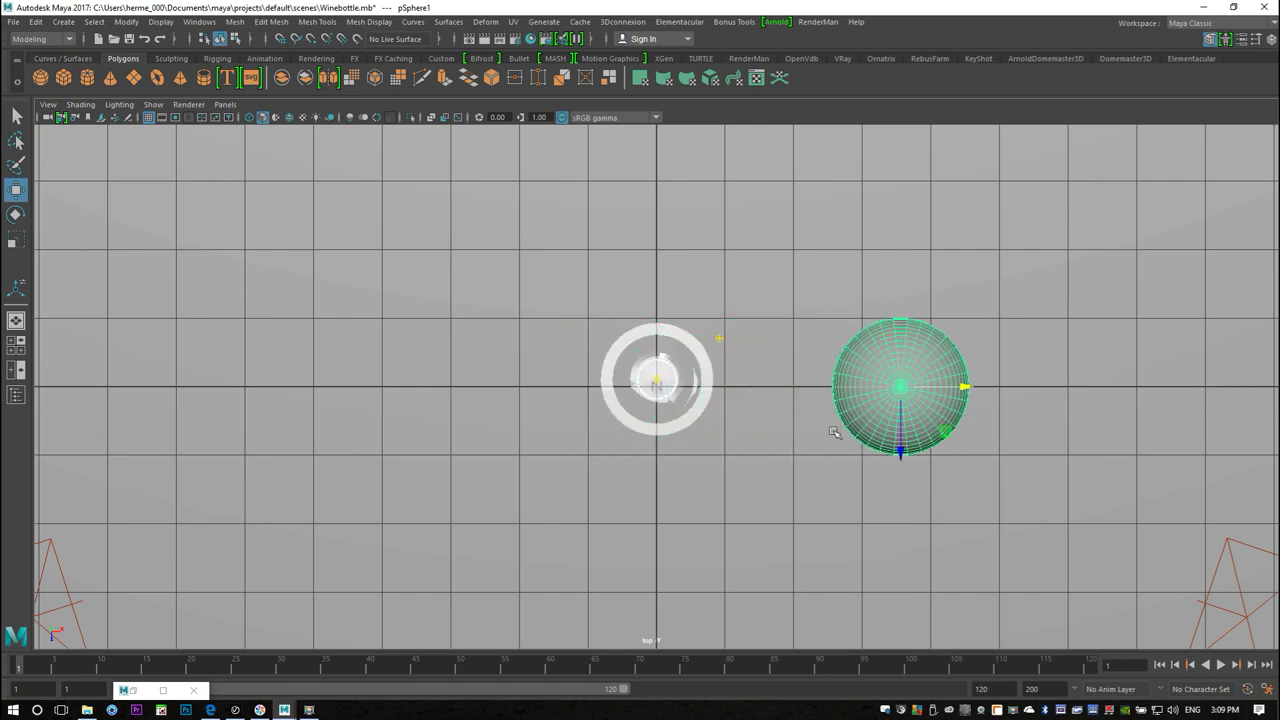
pyautogui.click(16, 346)
pyautogui.press('space')
pyautogui.scroll(-5, 640, 453)
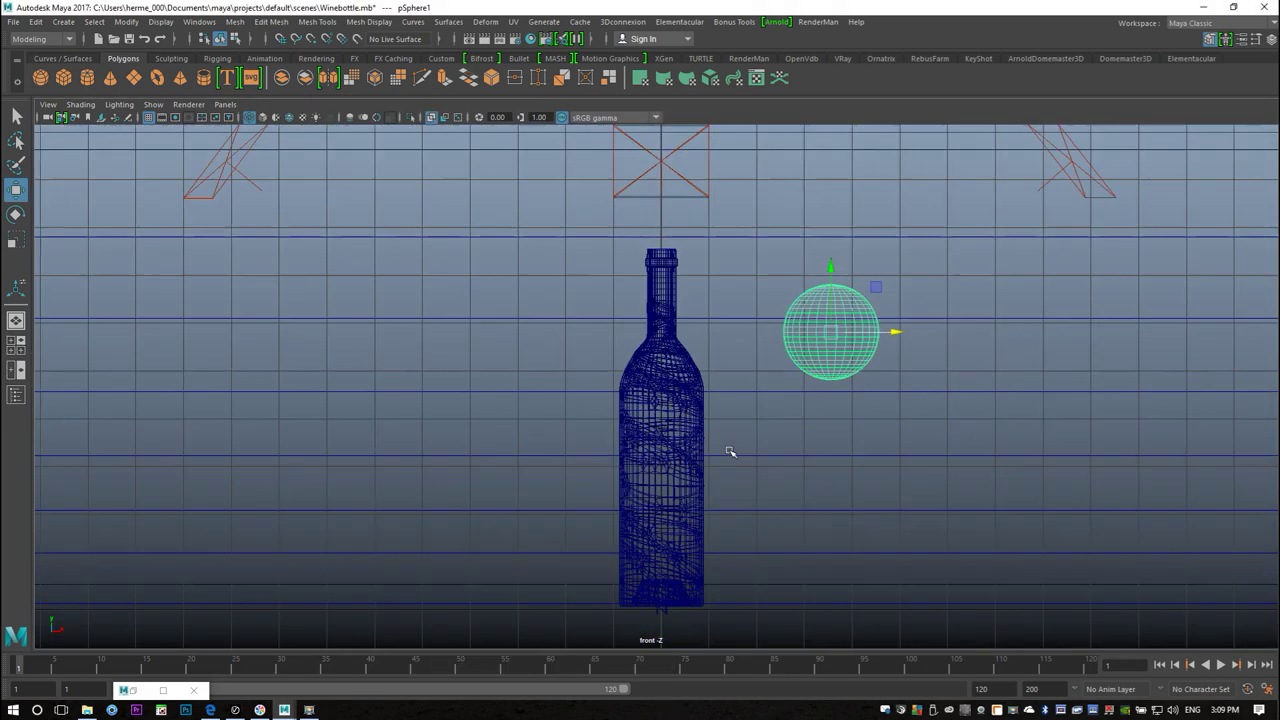
pyautogui.moveTo(831, 267); pyautogui.dragTo(830, 291)
pyautogui.moveTo(900, 360); pyautogui.dragTo(1046, 358)
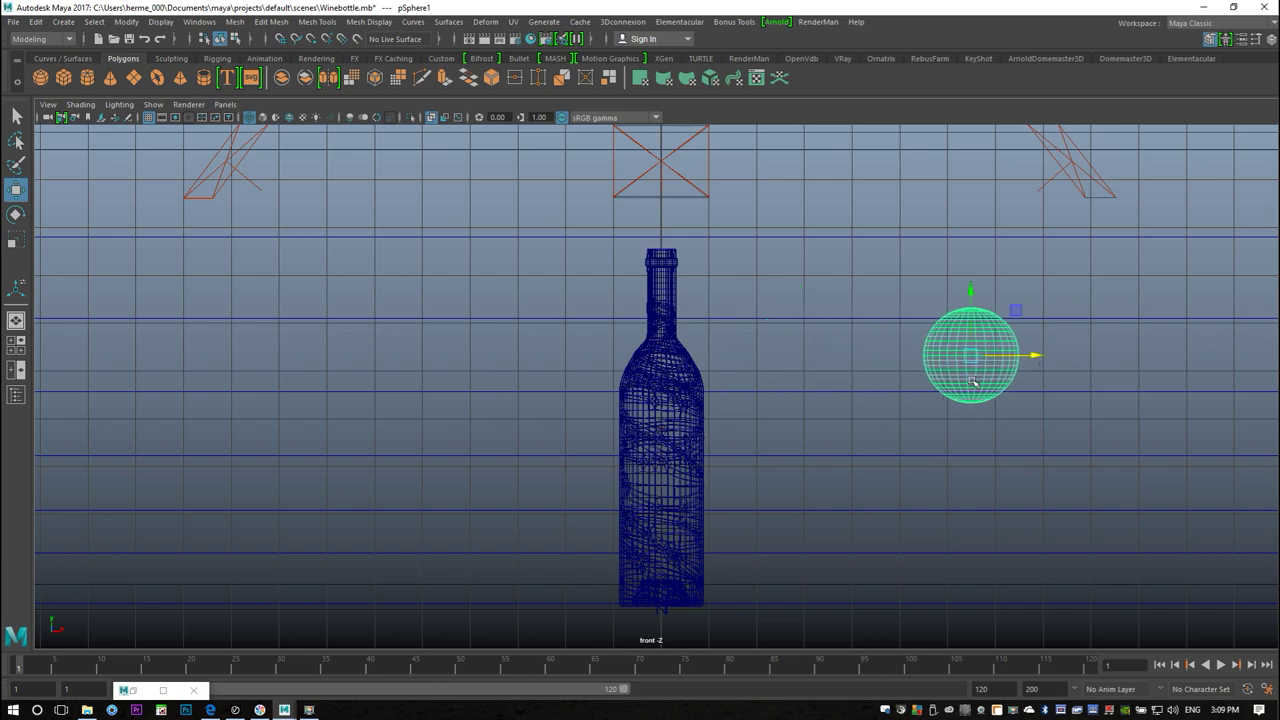
# Return to the single perspective view and angle it higher over the scene
pyautogui.click(17, 346)
pyautogui.press('space')
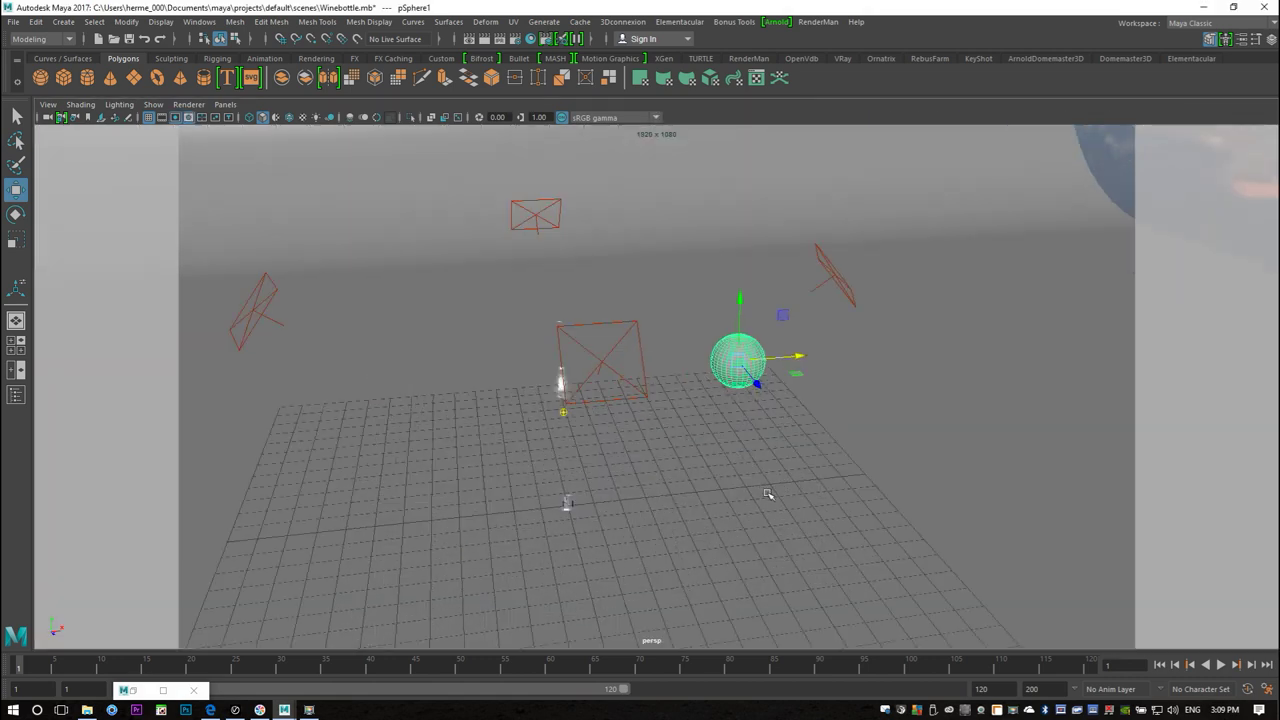
pyautogui.keyDown('alt'); pyautogui.moveTo(717, 500); pyautogui.dragTo(742, 511, button='middle'); pyautogui.keyUp('alt')
pyautogui.keyDown('alt'); pyautogui.moveTo(742, 511); pyautogui.dragTo(737, 480); pyautogui.keyUp('alt')
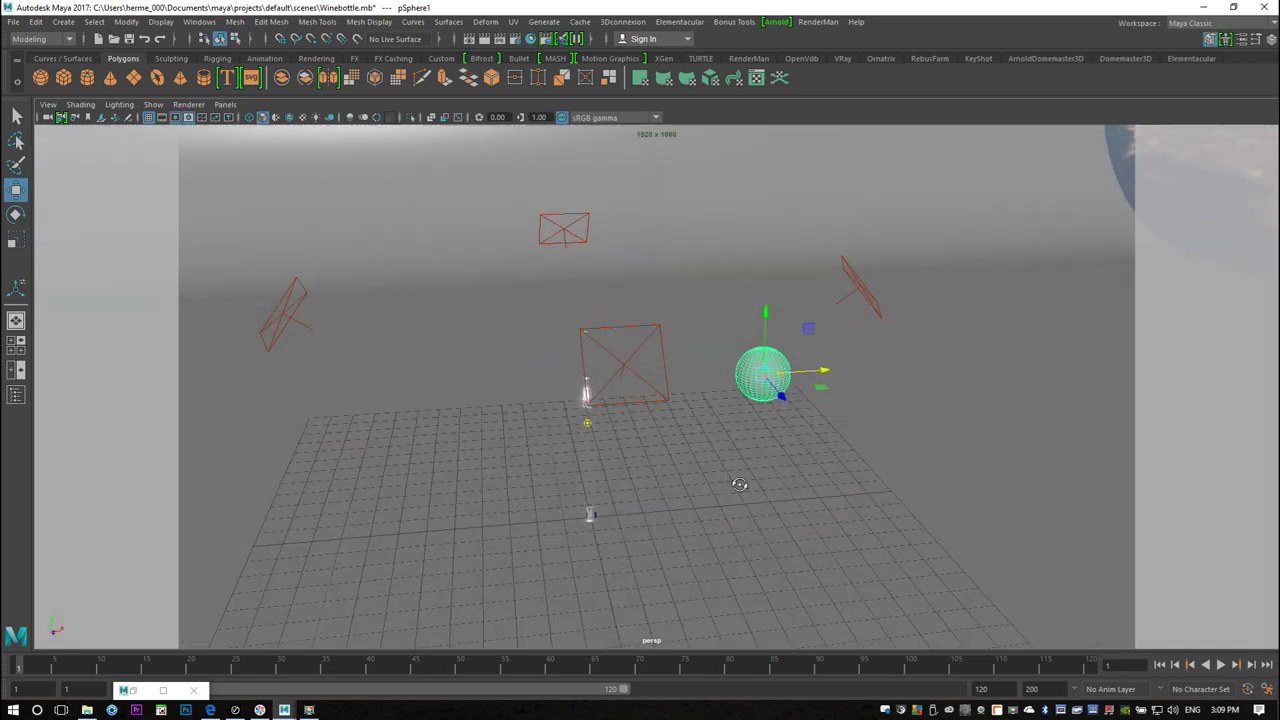
# In the FX menu set, make the sphere a passive nCloth collider
pyautogui.click(38, 40)
pyautogui.click(53, 101)
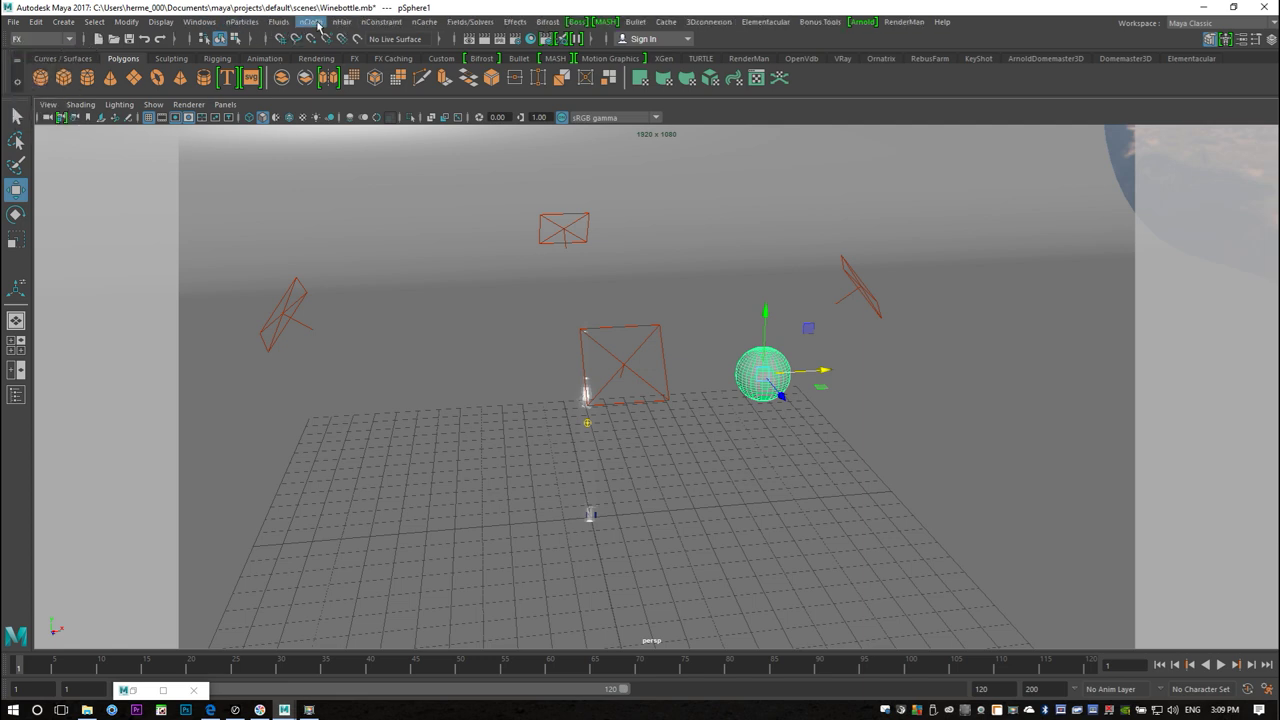
pyautogui.click(316, 23)
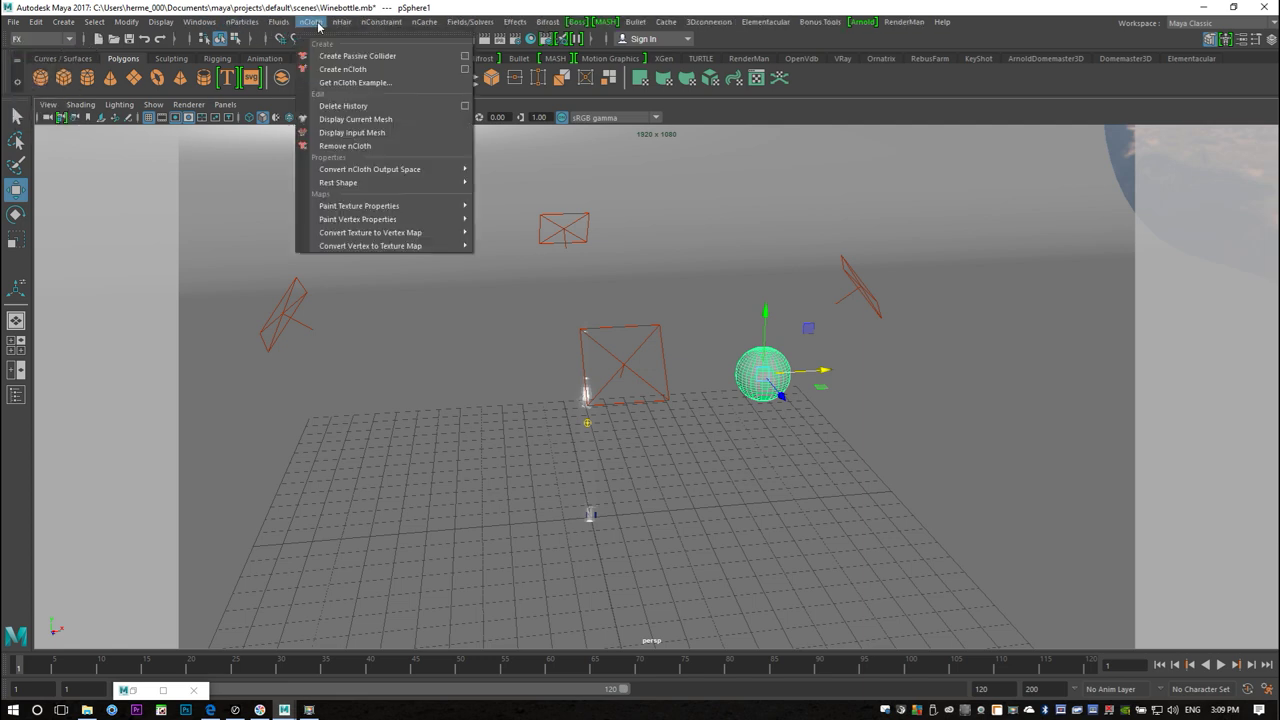
pyautogui.click(405, 58)
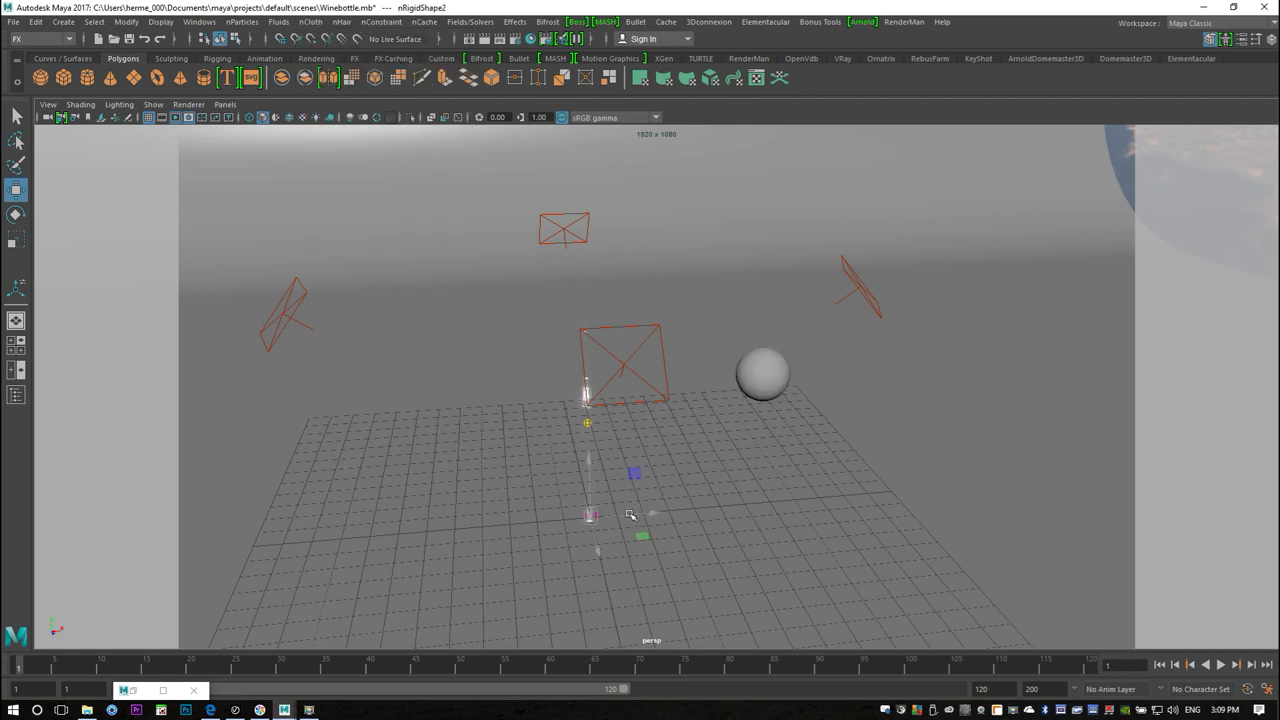
pyautogui.click(786, 372)
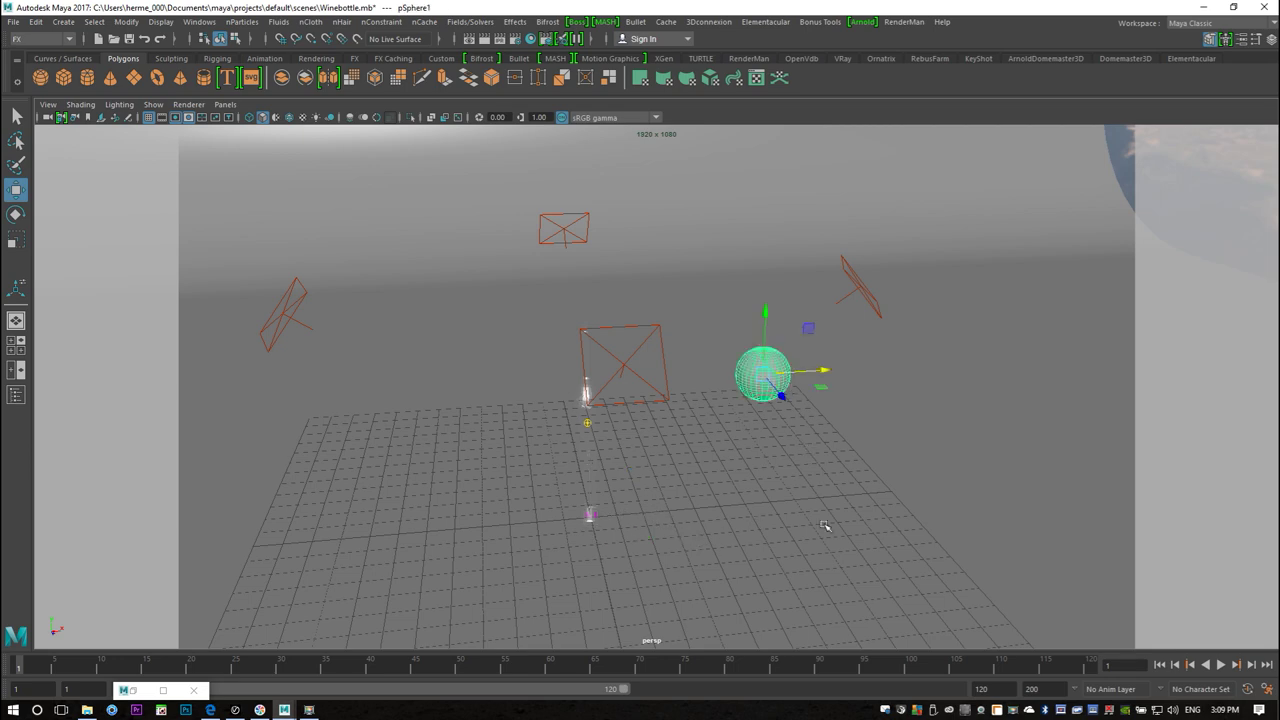
# Display the scene in wireframe and orbit around the bottle and sphere, reselecting the sphere
pyautogui.press('4')
pyautogui.scroll(5, 814, 514)
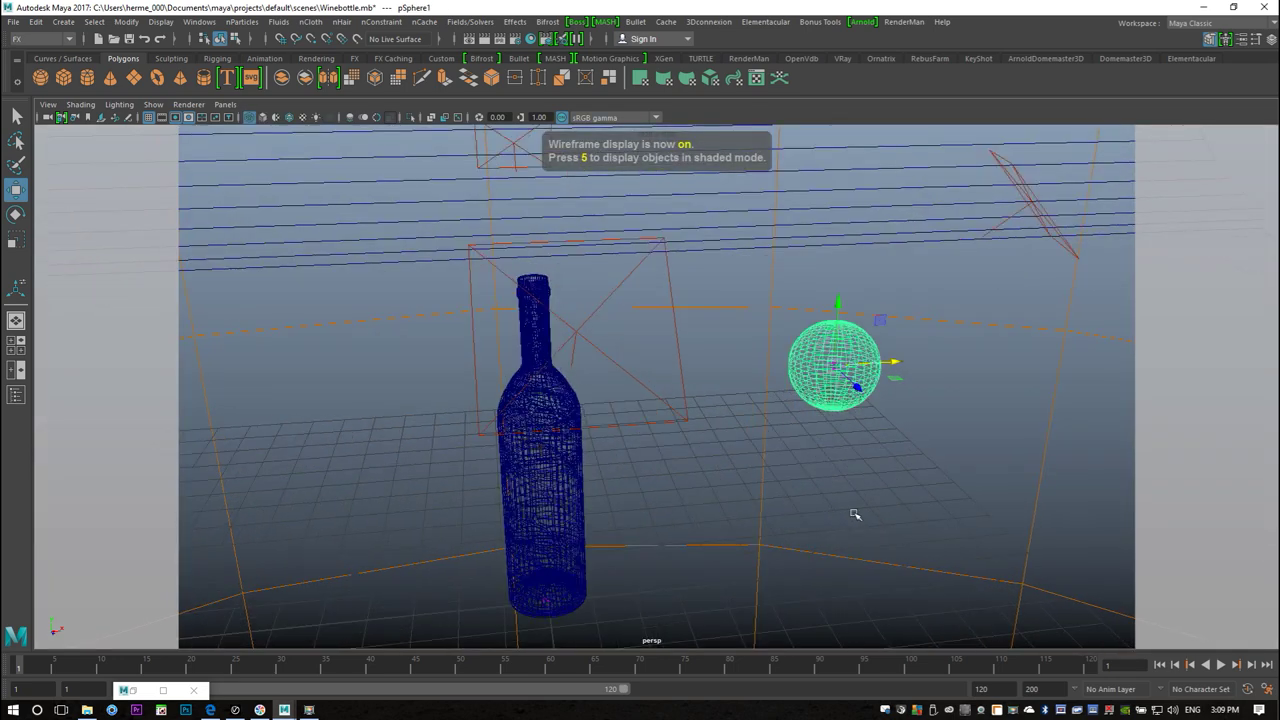
pyautogui.keyDown('alt'); pyautogui.moveTo(896, 528); pyautogui.dragTo(823, 517); pyautogui.keyUp('alt')
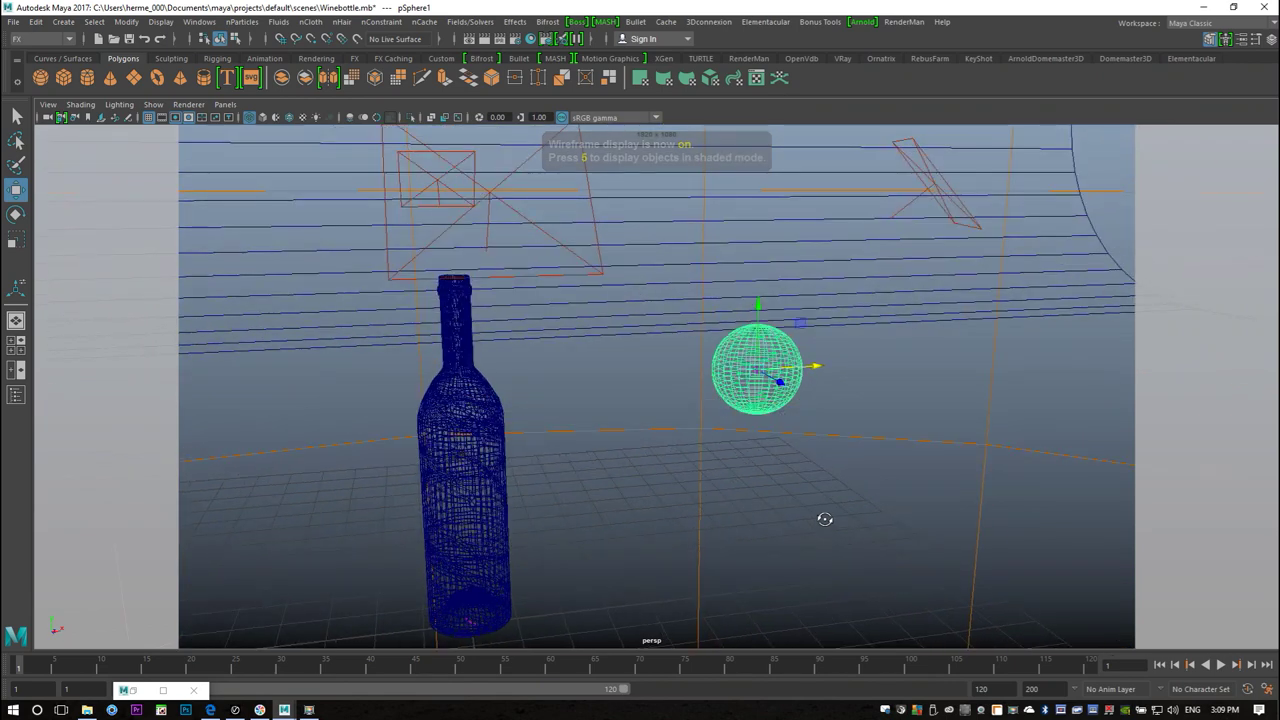
pyautogui.click(840, 376)
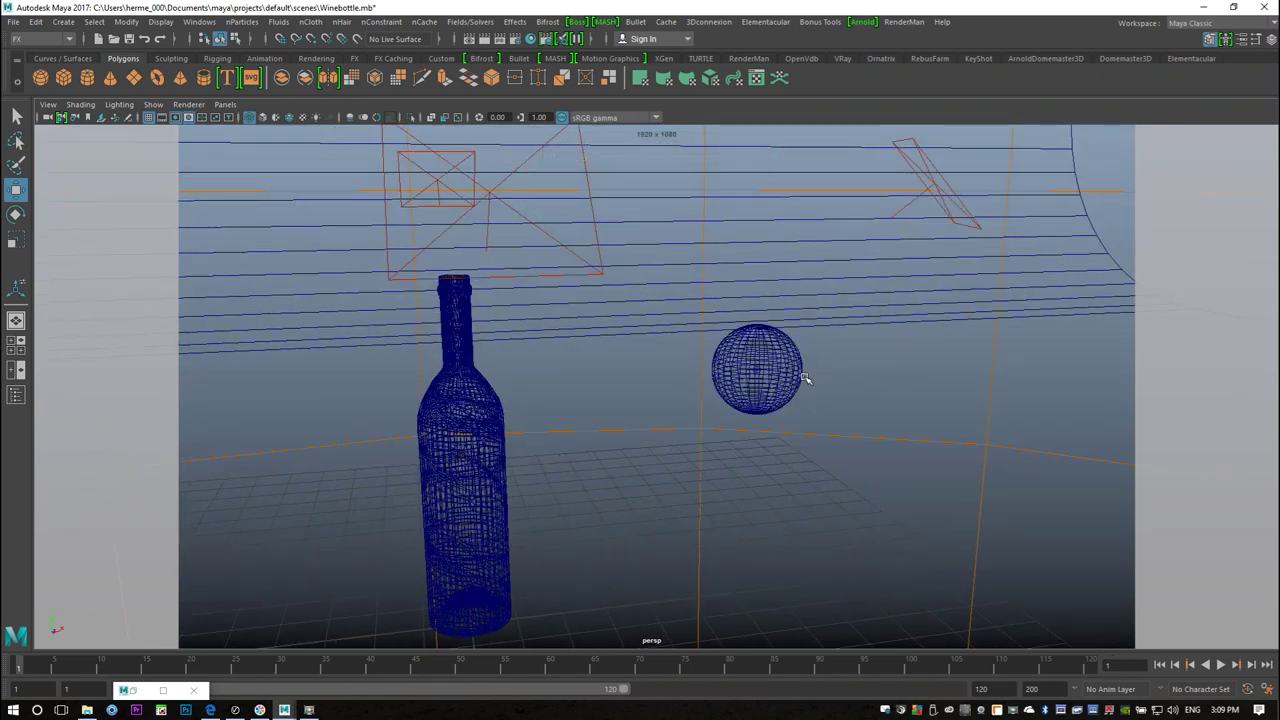
pyautogui.scroll(7, 830, 464)
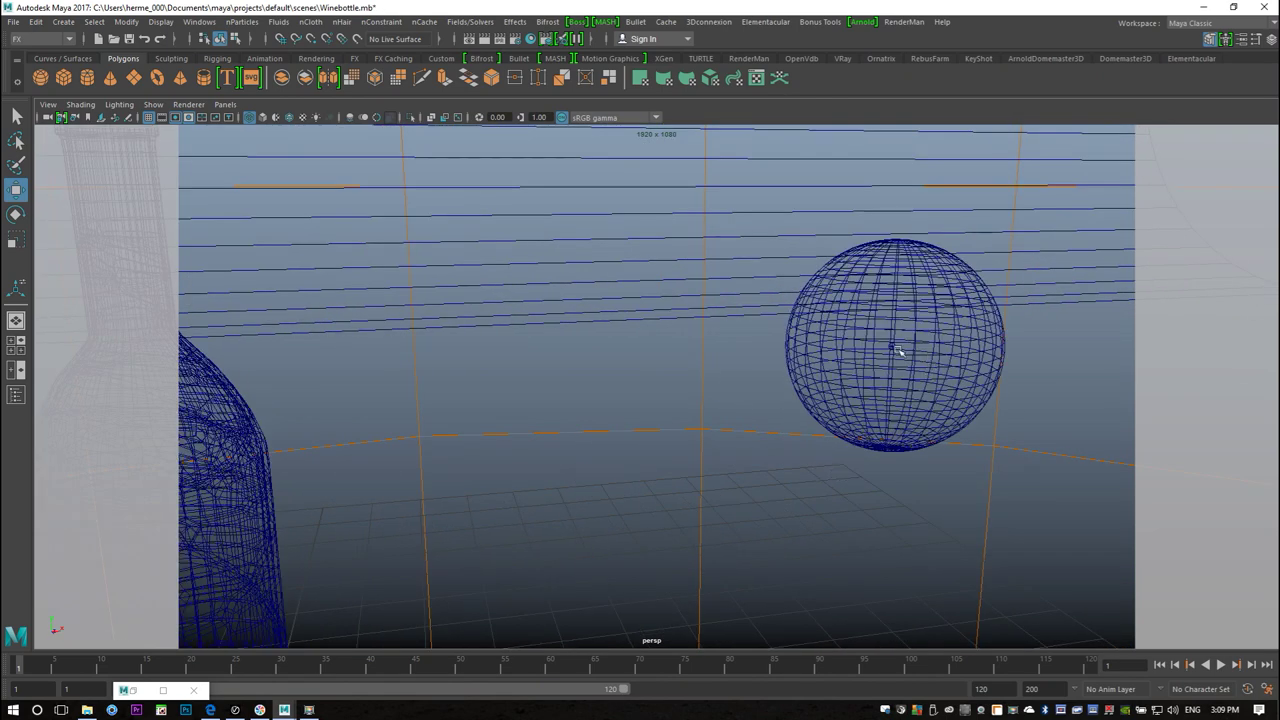
pyautogui.scroll(-10, 877, 426)
pyautogui.keyDown('alt'); pyautogui.moveTo(800, 540); pyautogui.dragTo(790, 482); pyautogui.keyUp('alt')
pyautogui.click(755, 372)
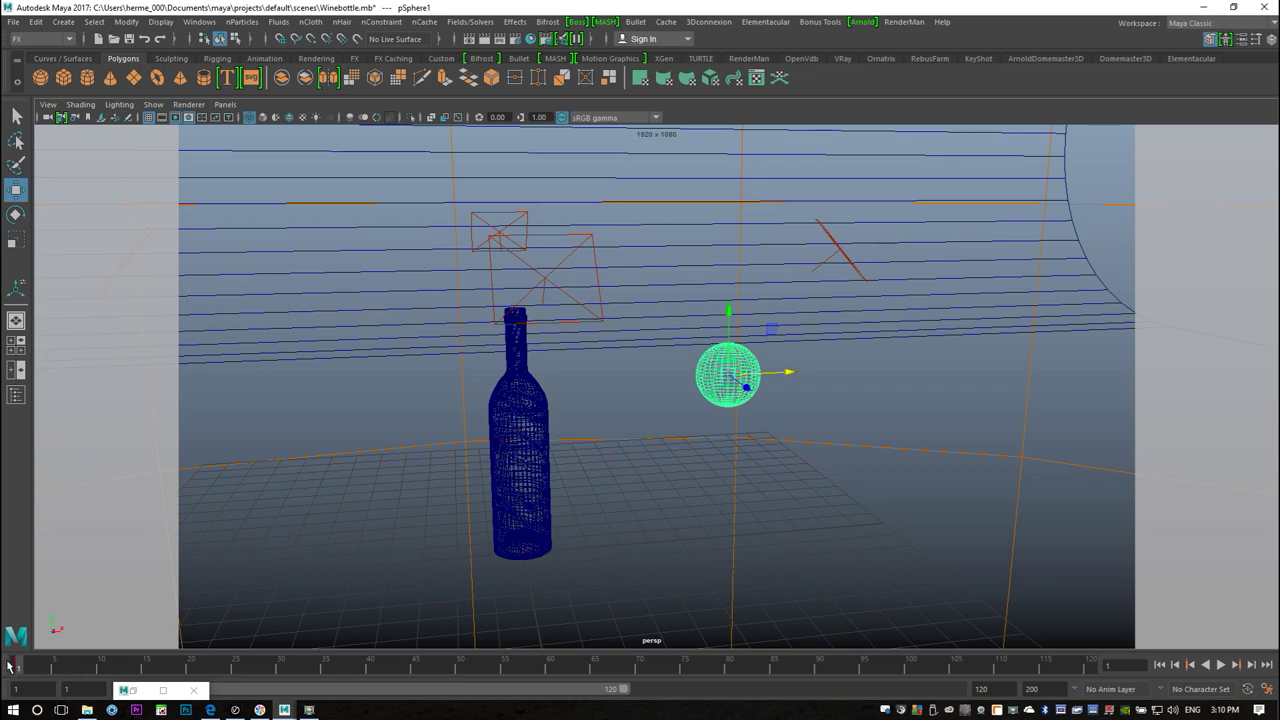
# Zoom out to see the whole set, then briefly play and stop the simulation
pyautogui.keyDown('alt'); pyautogui.moveTo(207, 623); pyautogui.dragTo(552, 596); pyautogui.keyUp('alt')
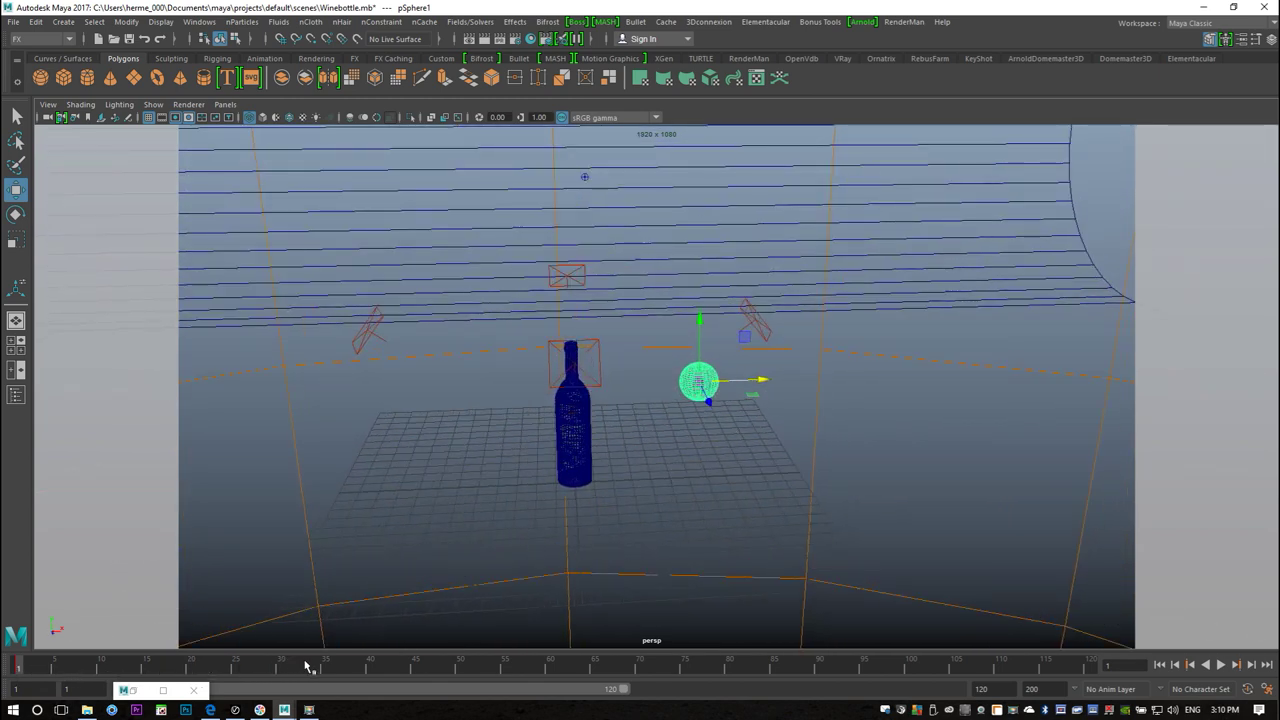
pyautogui.hotkey('alt', 'v')
pyautogui.press('Escape')
# Auto-key the sphere onto the bottle neck at frame 49, then return to frame 1
pyautogui.click(454, 668)
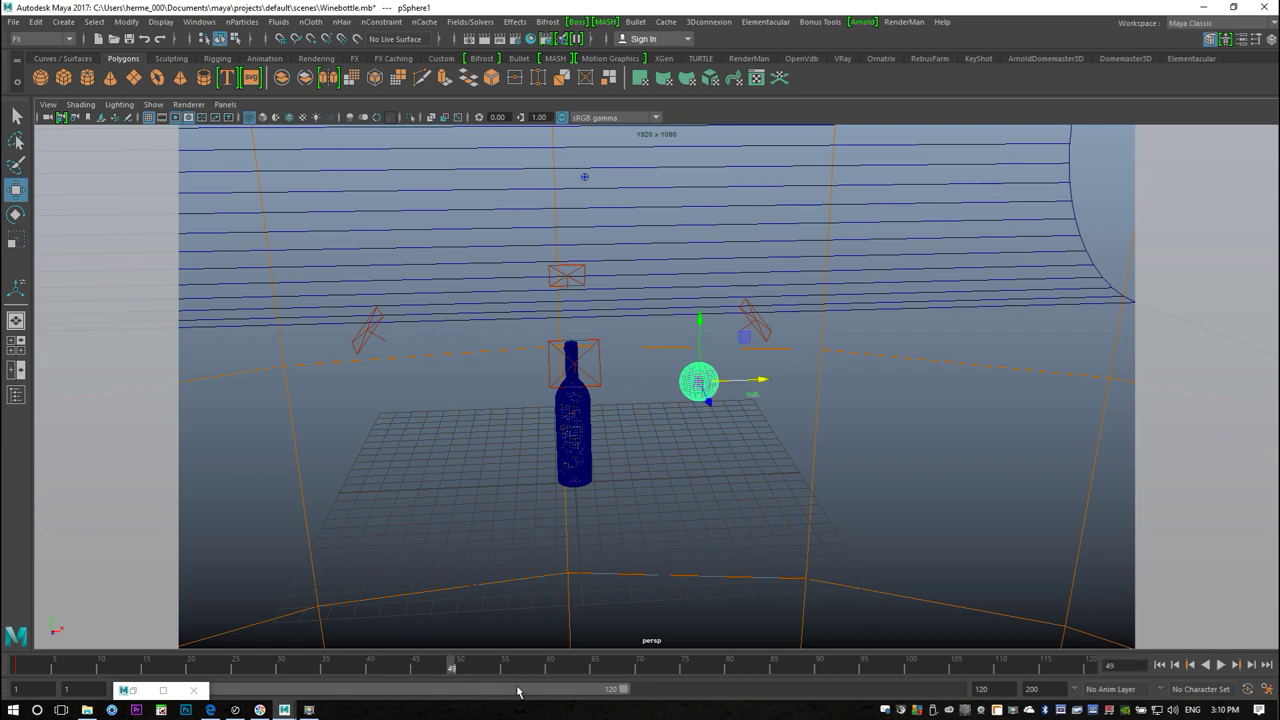
pyautogui.moveTo(763, 380); pyautogui.dragTo(593, 422)
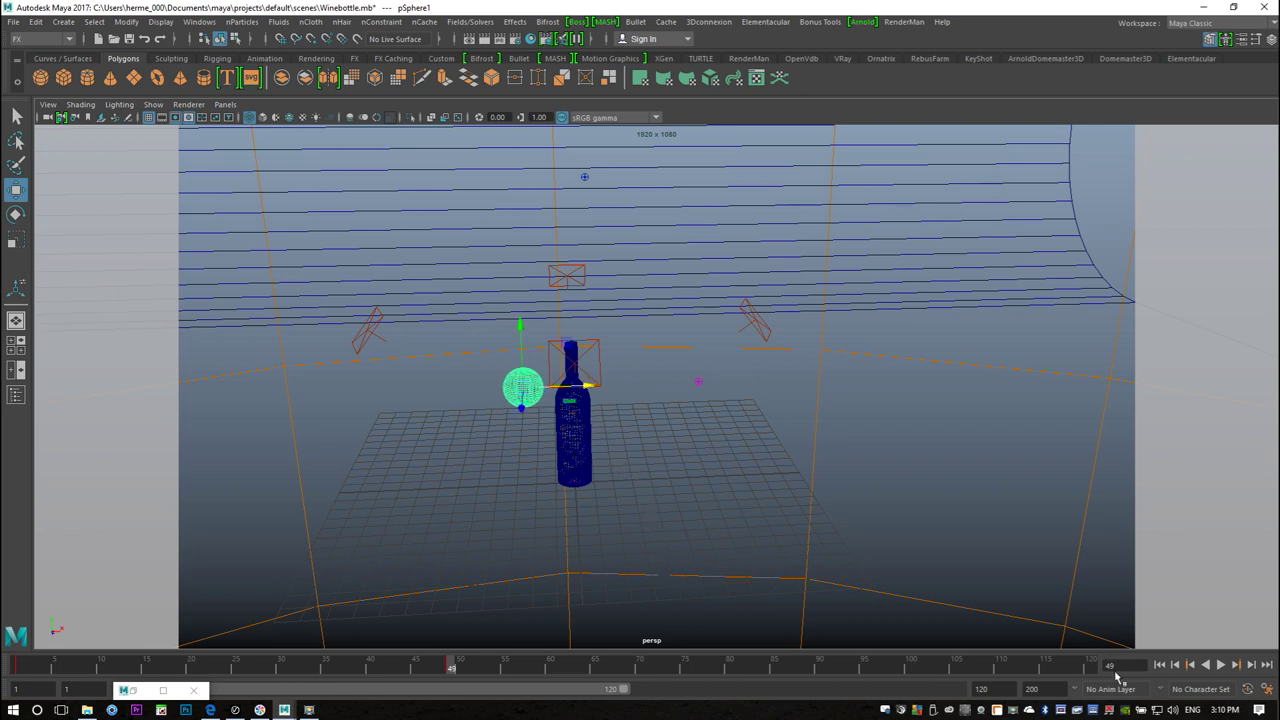
pyautogui.click(1160, 665)
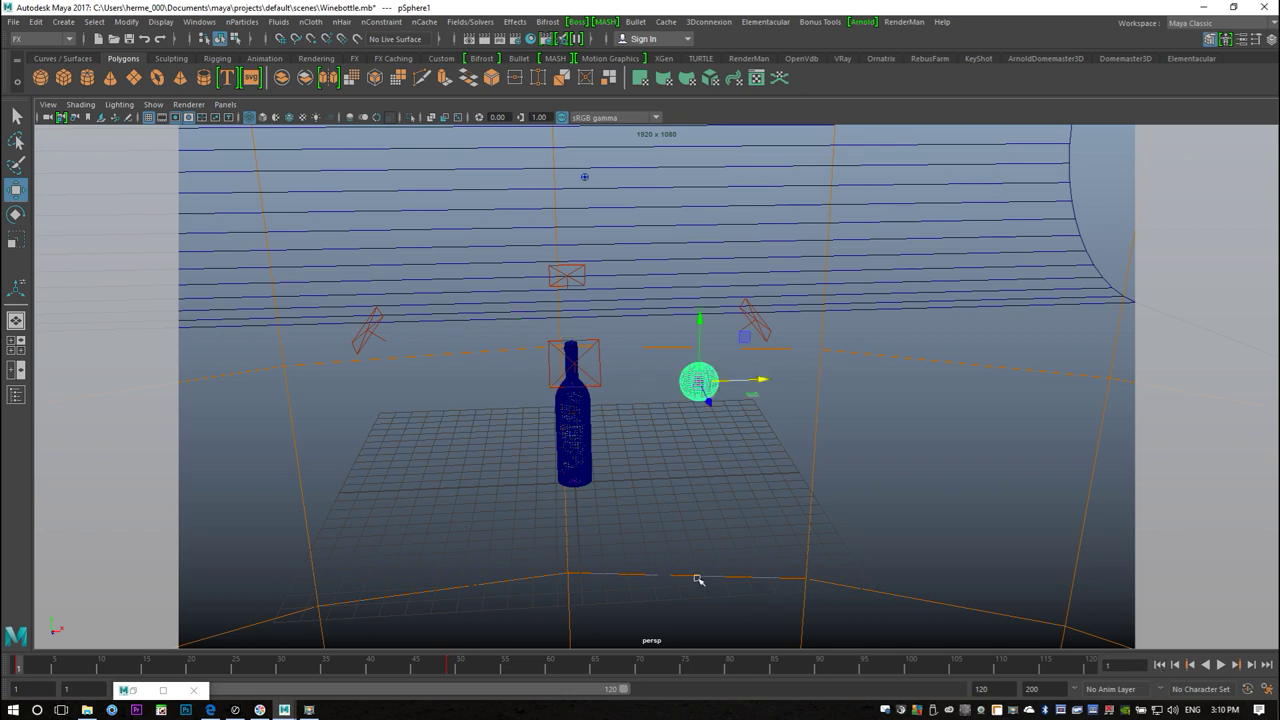
pyautogui.click(50, 105)
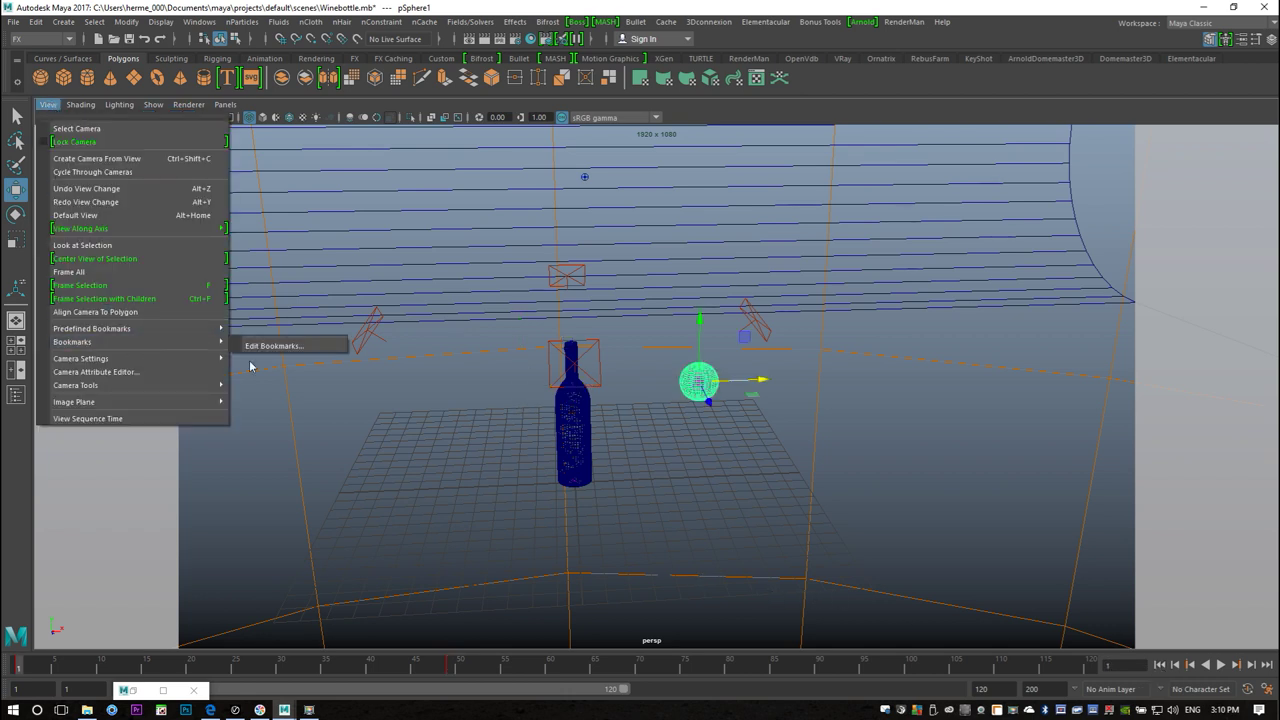
pyautogui.moveTo(140, 358)
pyautogui.click(480, 446)
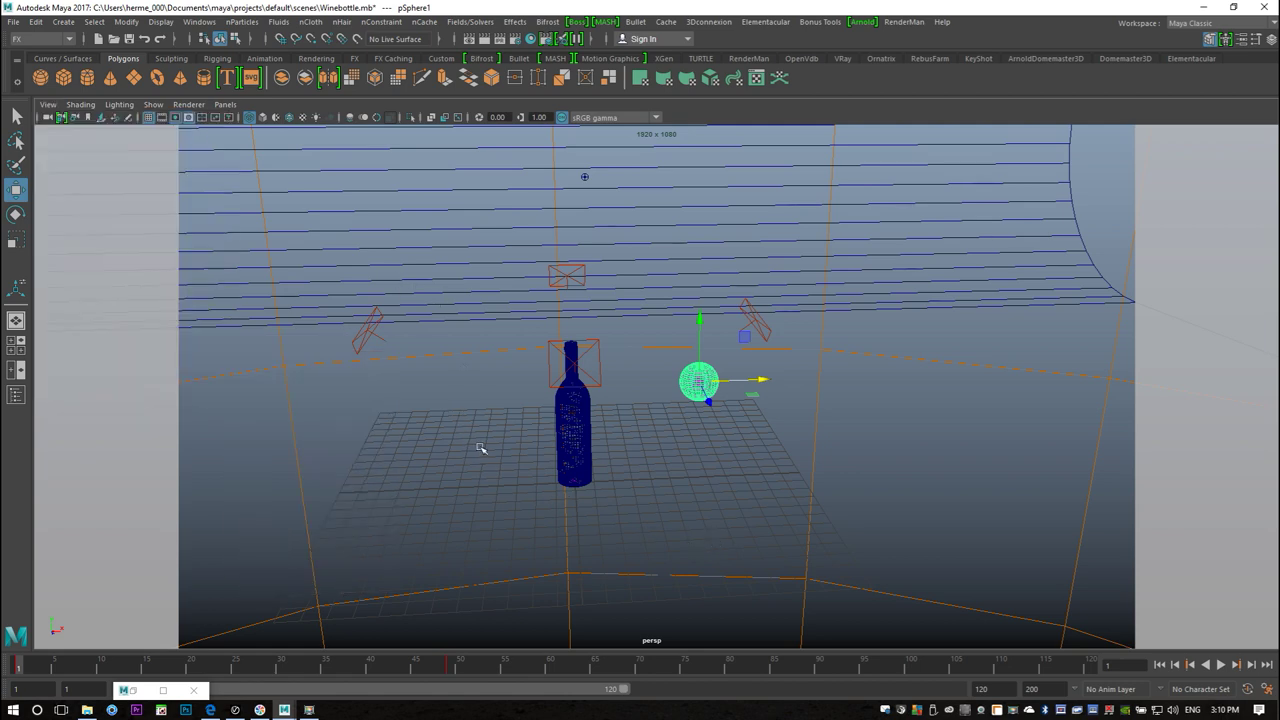
# Deselect the sphere and zoom, pan and tumble to frame the bottle and sphere level
pyautogui.click(480, 446)
pyautogui.scroll(5, 614, 537)
pyautogui.keyDown('alt'); pyautogui.moveTo(600, 589); pyautogui.dragTo(700, 560, button='middle'); pyautogui.keyUp('alt')
pyautogui.keyDown('alt'); pyautogui.moveTo(698, 578); pyautogui.dragTo(729, 577); pyautogui.keyUp('alt')
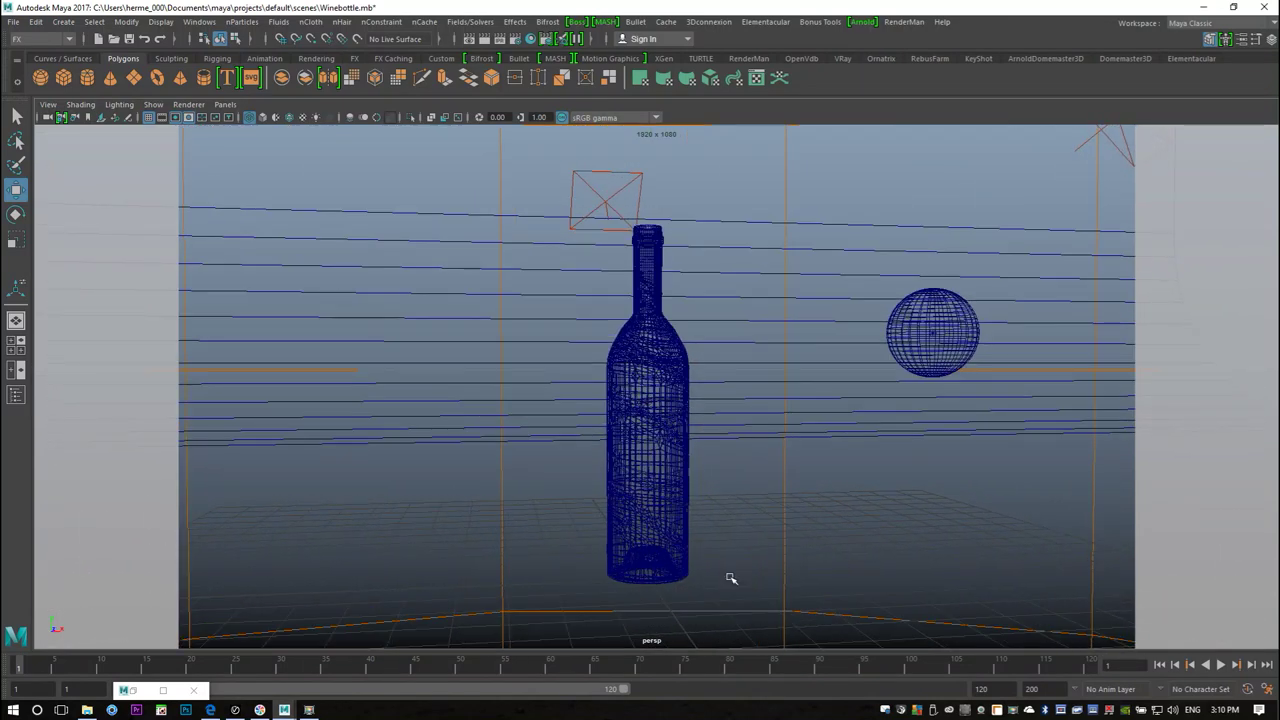
pyautogui.click(48, 104)
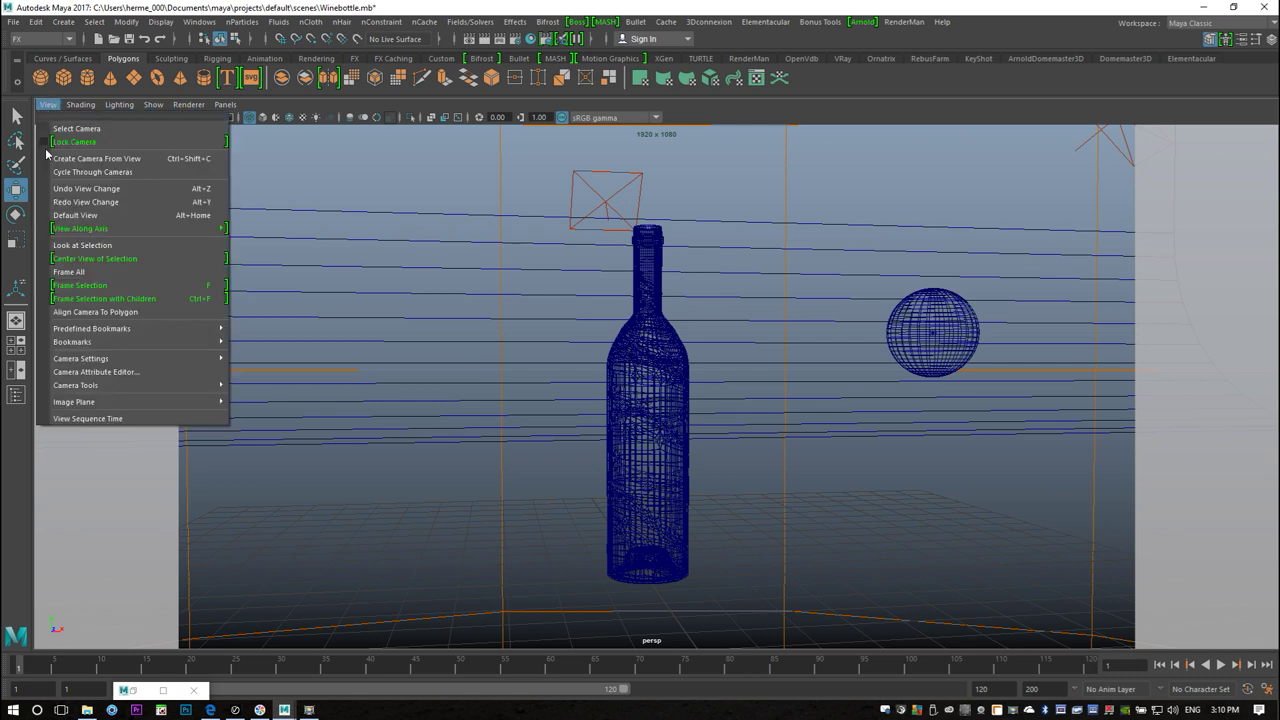
pyautogui.moveTo(202, 348)
pyautogui.click(286, 346)
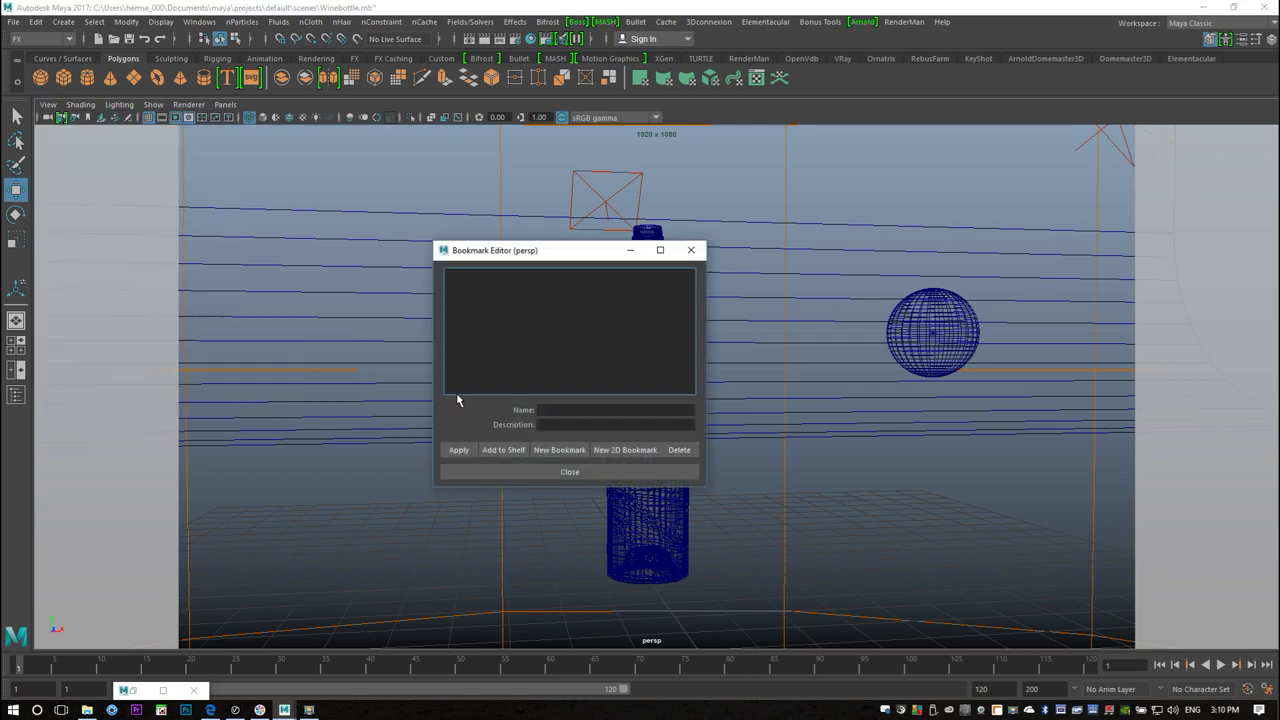
pyautogui.click(562, 410)
pyautogui.write('New')
pyautogui.click(459, 451)
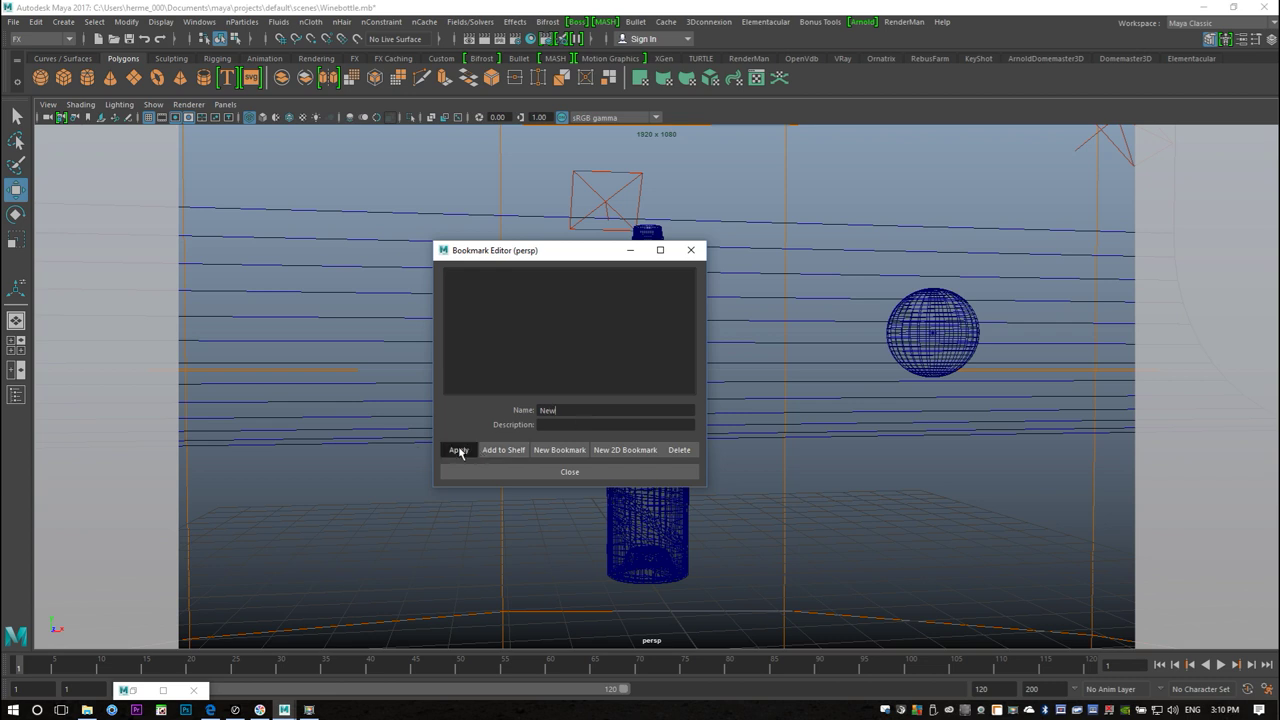
pyautogui.click(500, 473)
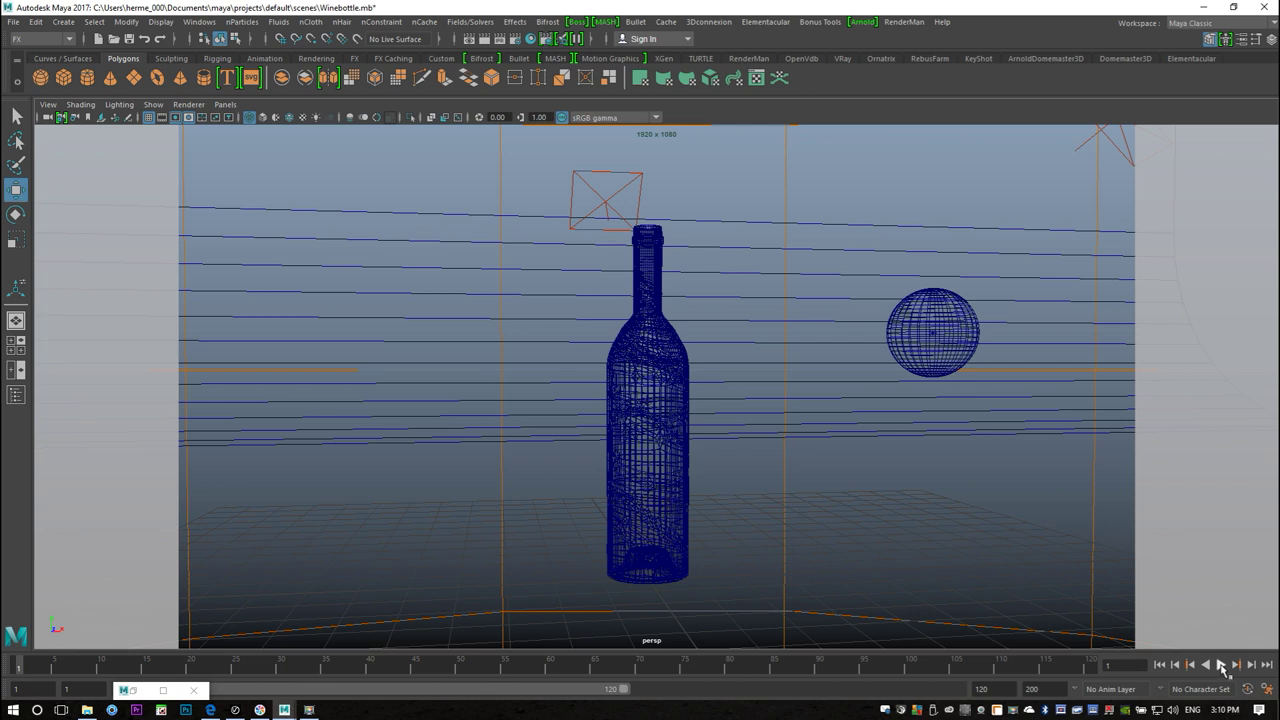
pyautogui.click(1222, 665)
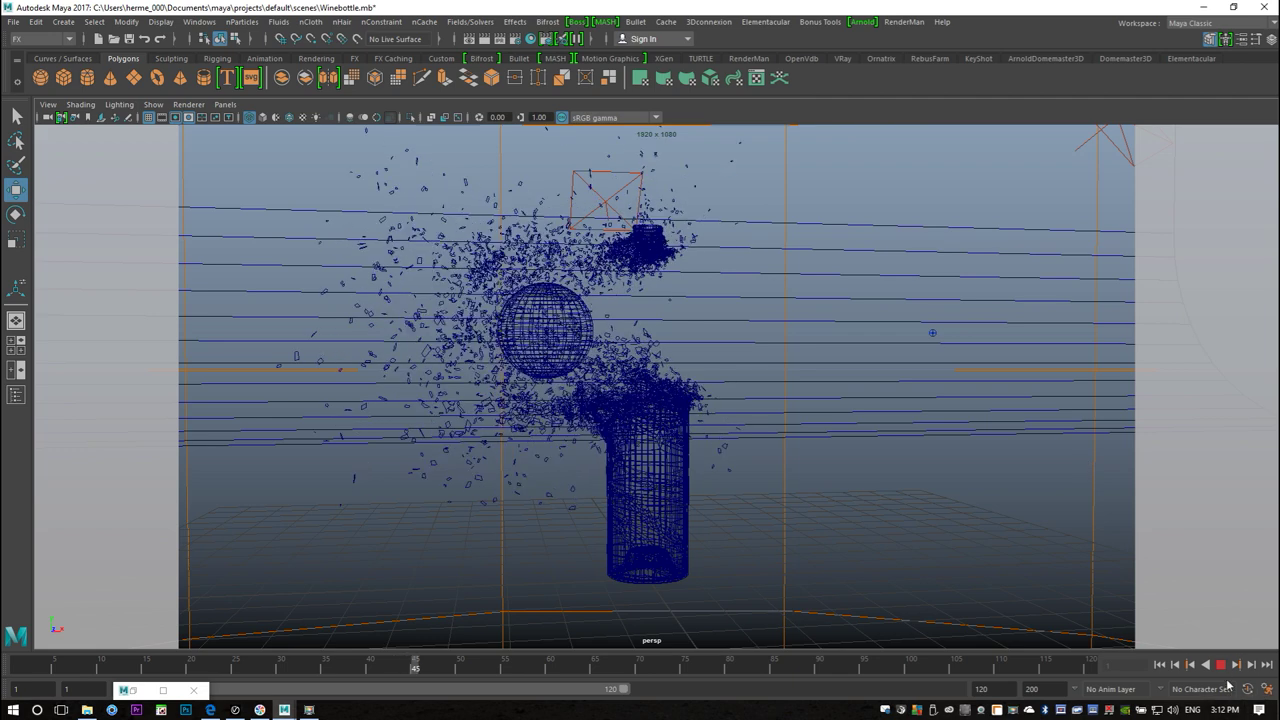
# Stop the shattering simulation near frame 45 and rewind to frame 1
pyautogui.click(1221, 665)
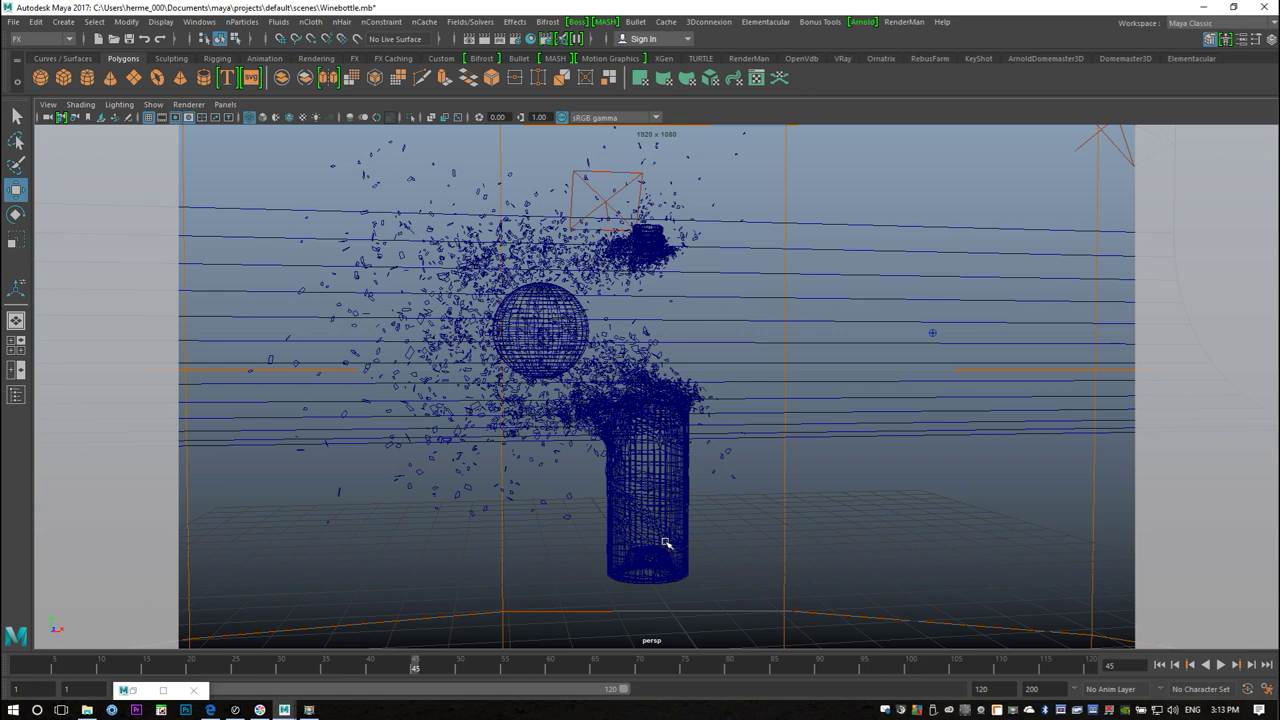
pyautogui.click(1160, 665)
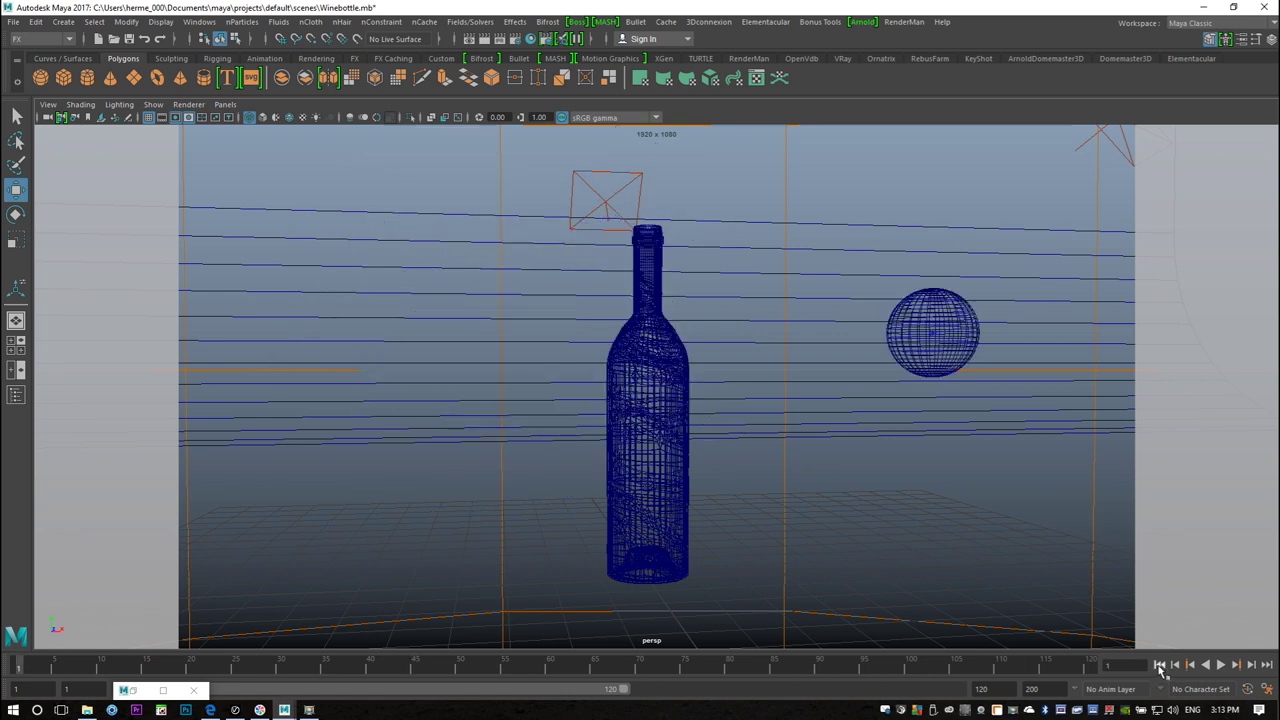
# Check the sphere at frame 40, return to frame 1, and open the Attribute Editor
pyautogui.click(374, 670)
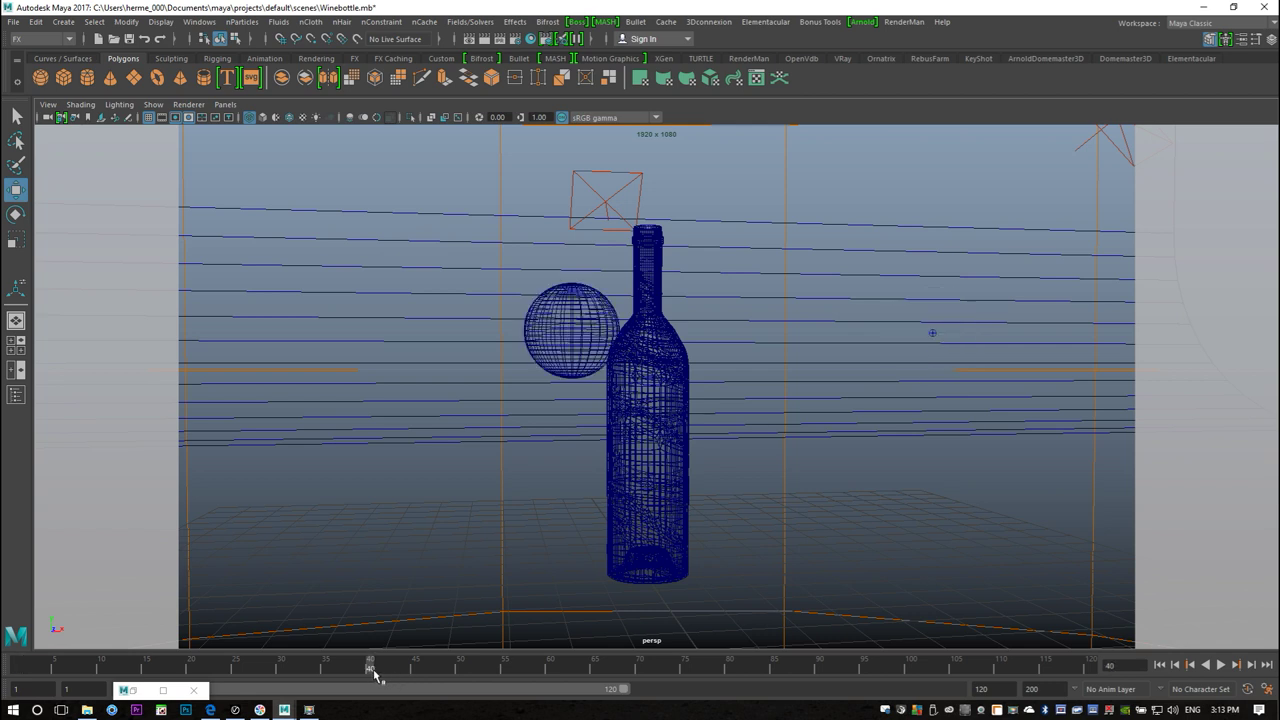
pyautogui.click(15, 668)
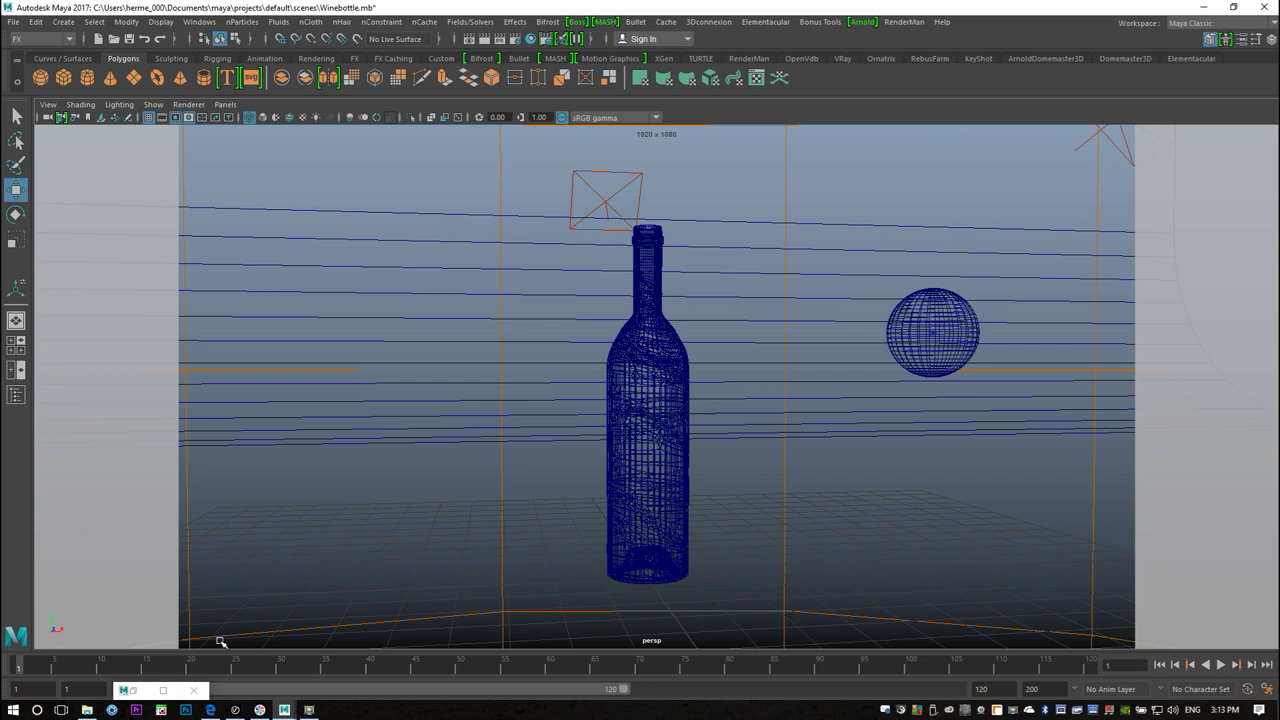
pyautogui.hotkey('ctrl', 'a')
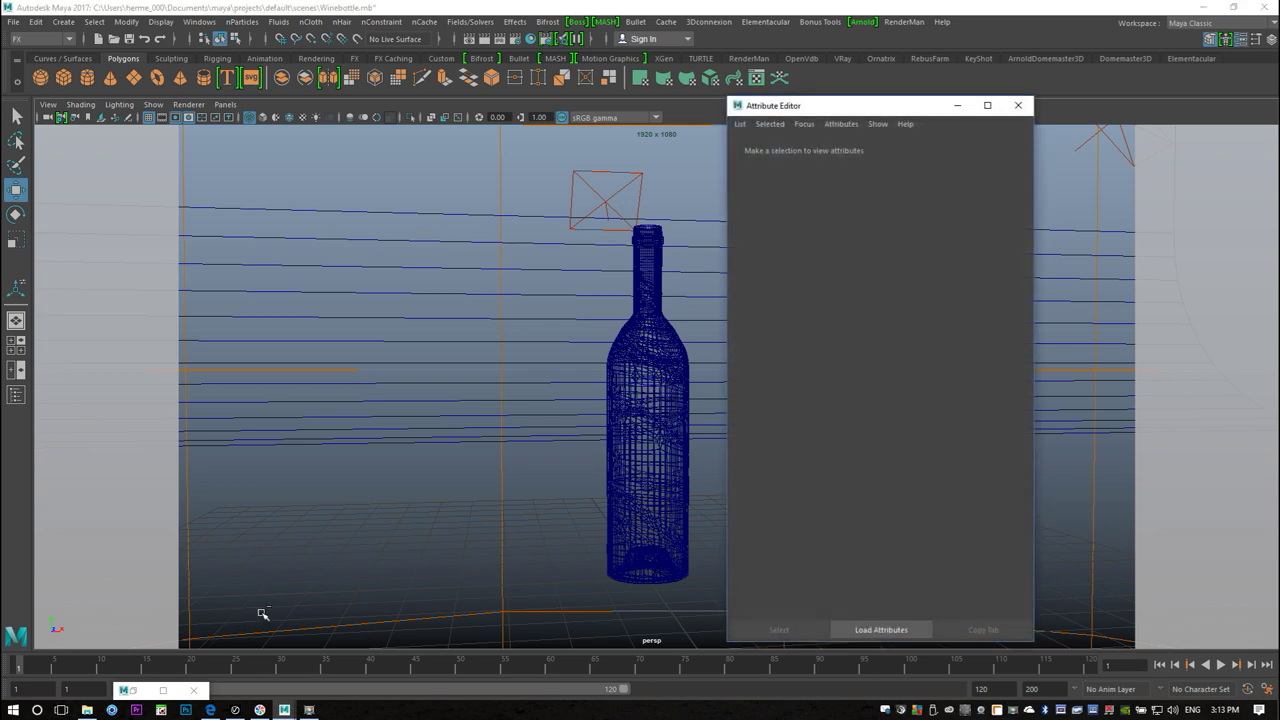
# Set a keyframe on nucleus1 Gravity at frame 35 (entering 9.8), then close the Attribute Editor
pyautogui.click(645, 490)
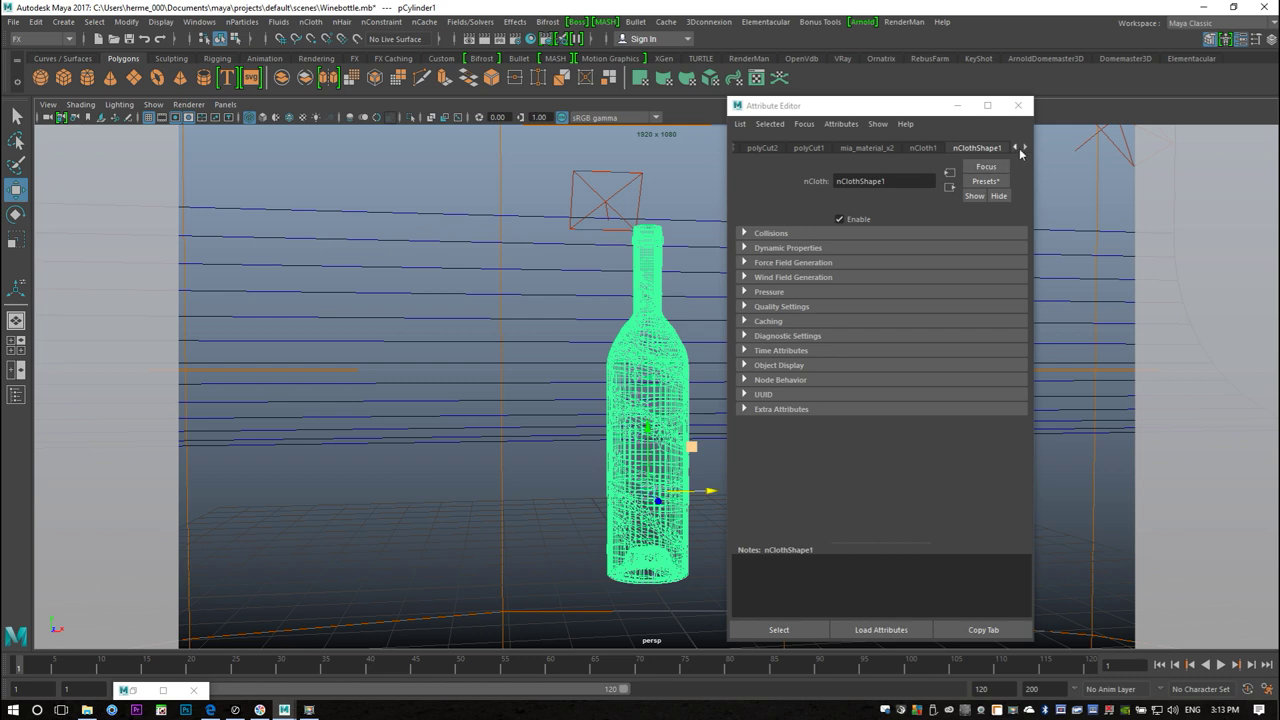
pyautogui.click(1025, 147)
pyautogui.click(988, 148)
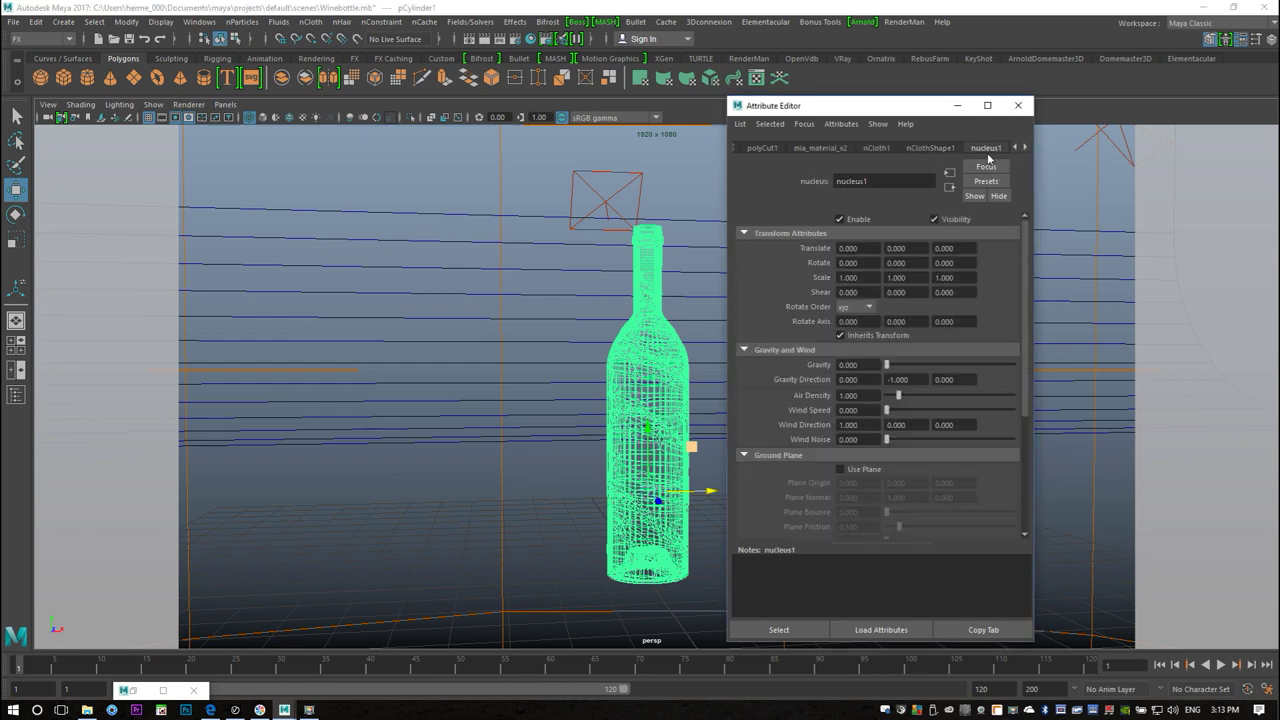
pyautogui.click(867, 365)
pyautogui.click(324, 670)
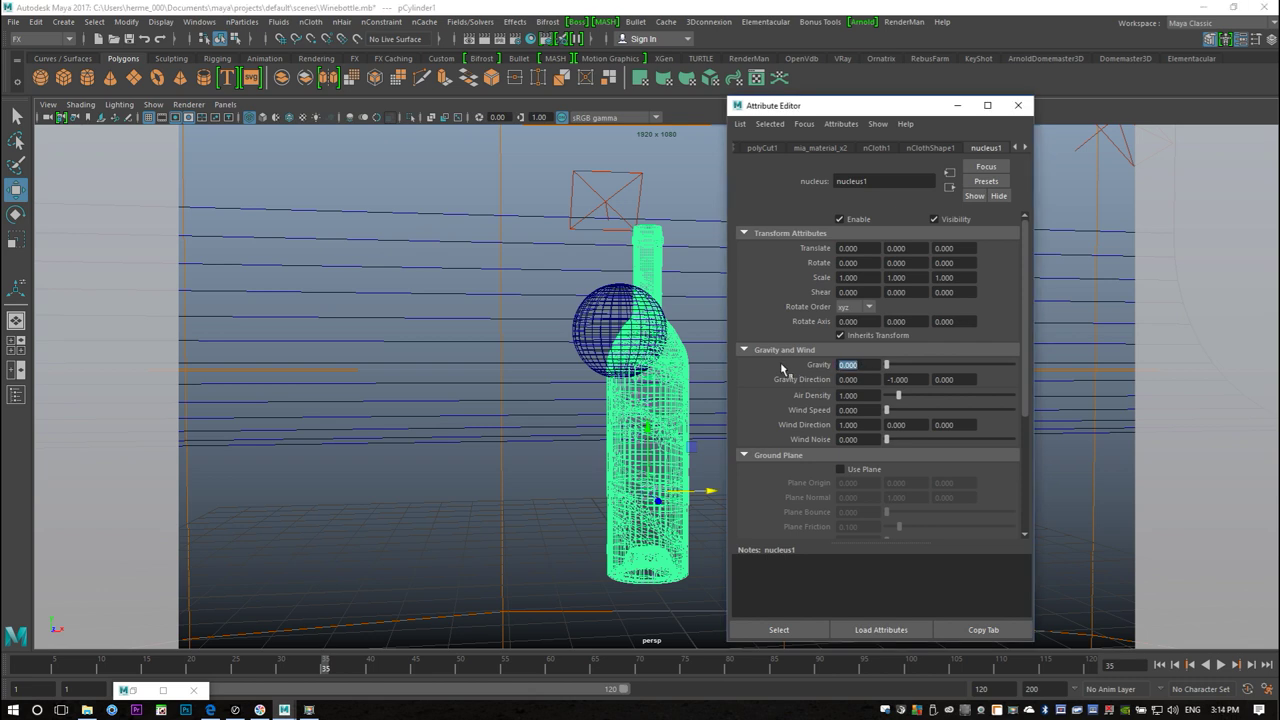
pyautogui.write('9.8')
pyautogui.rightClick(860, 366)
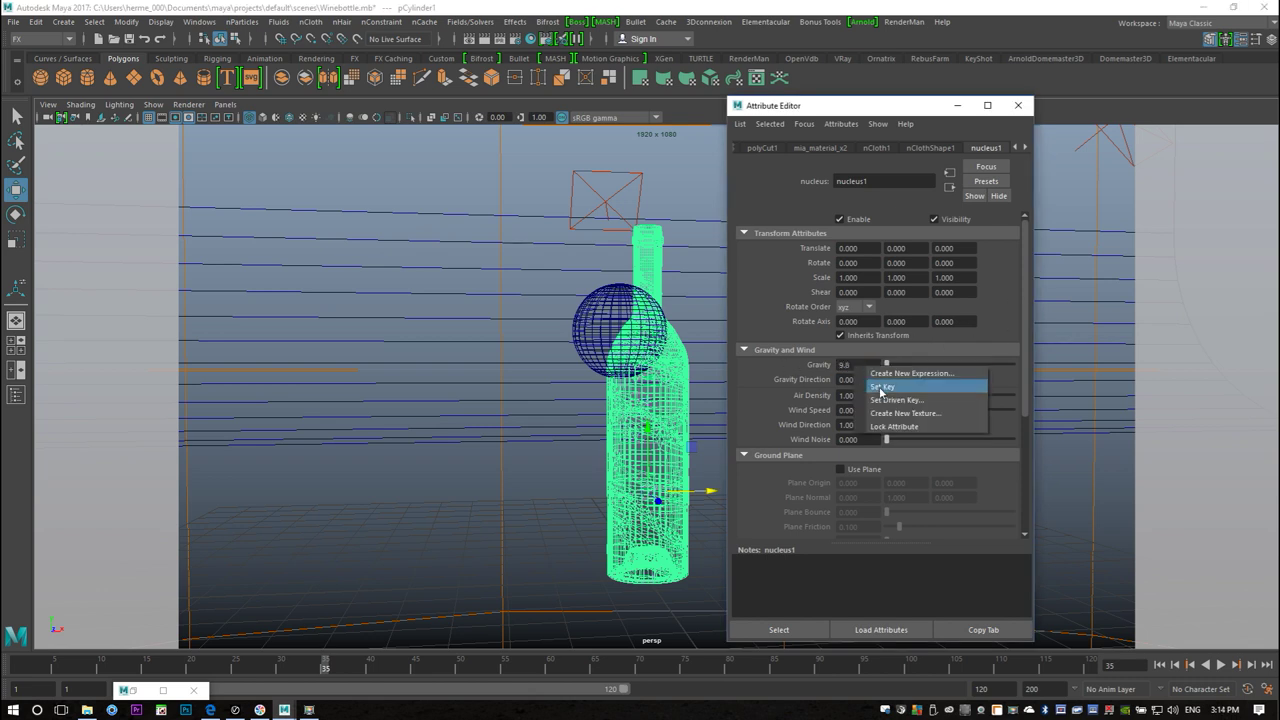
pyautogui.click(881, 387)
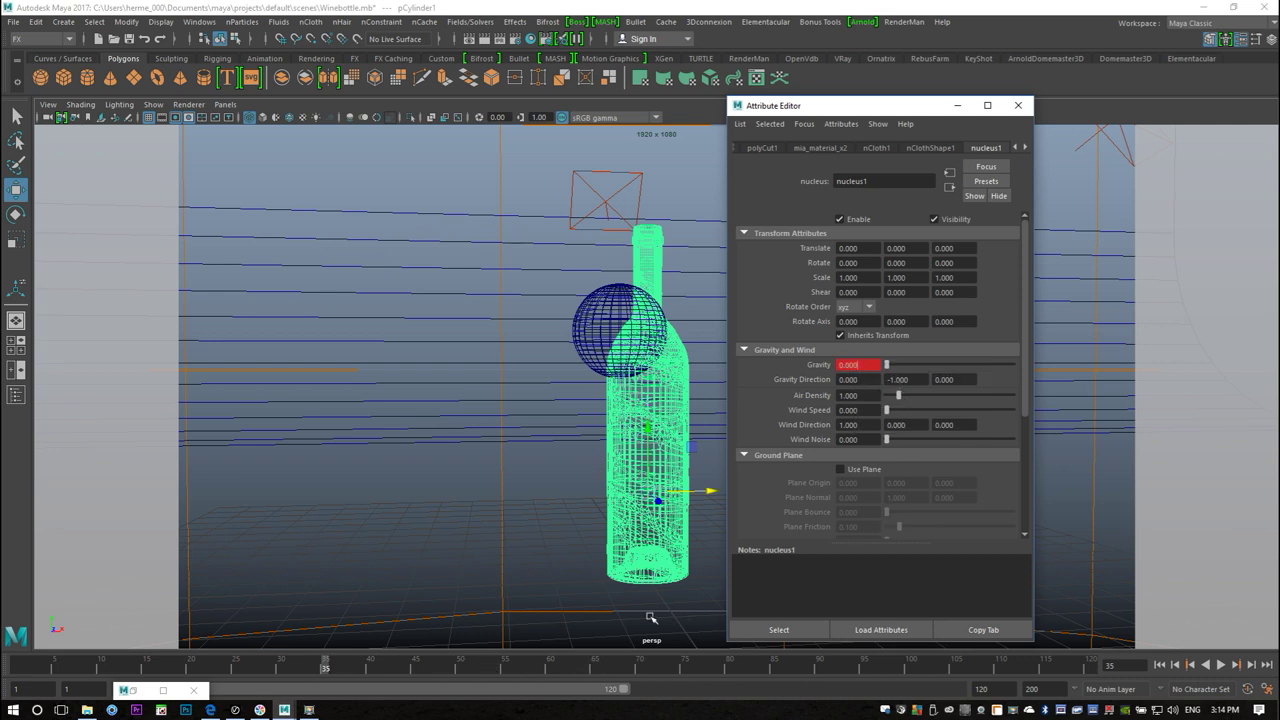
pyautogui.click(1018, 105)
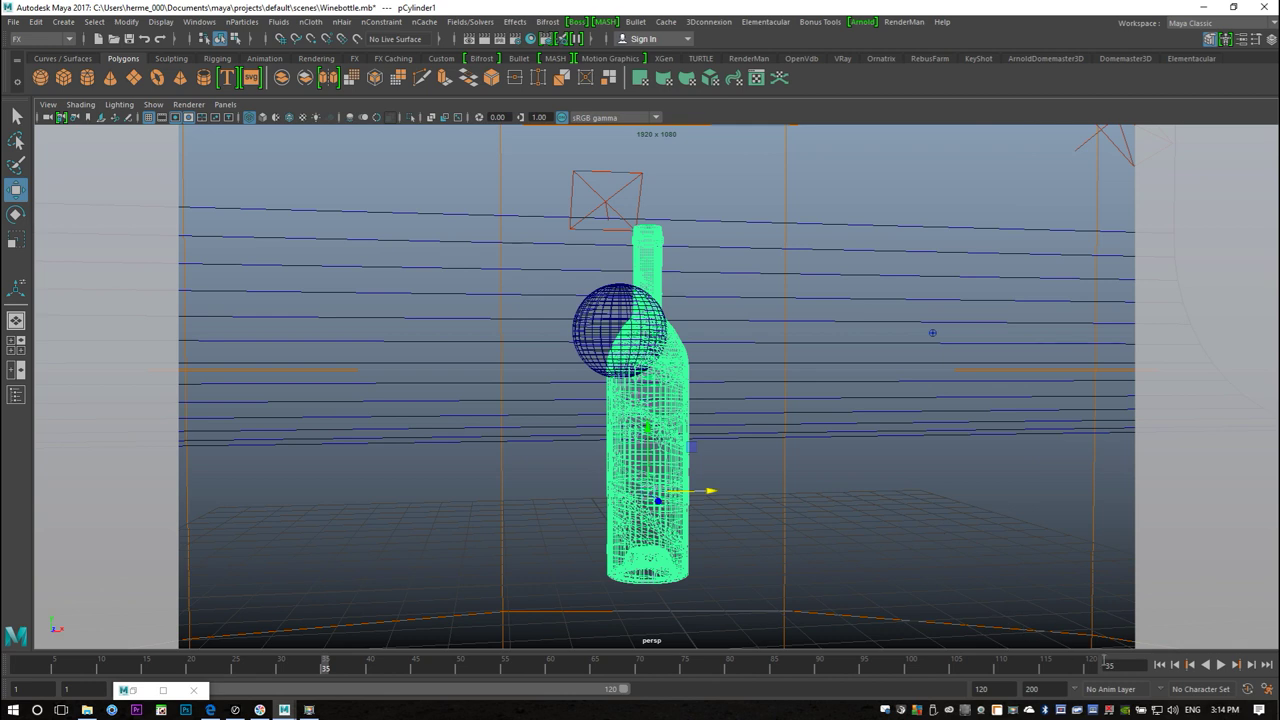
# Rewind to frame 1 and play the nCloth simulation through to frame 65
pyautogui.click(1159, 664)
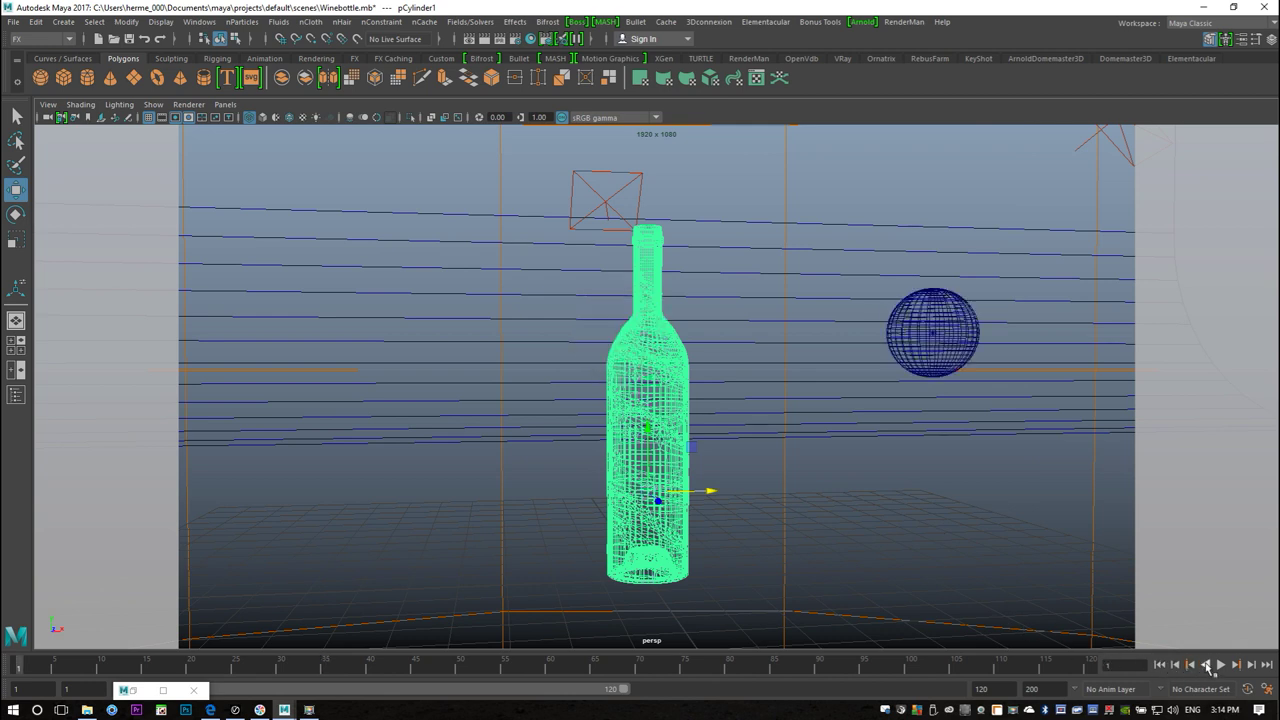
pyautogui.click(1217, 665)
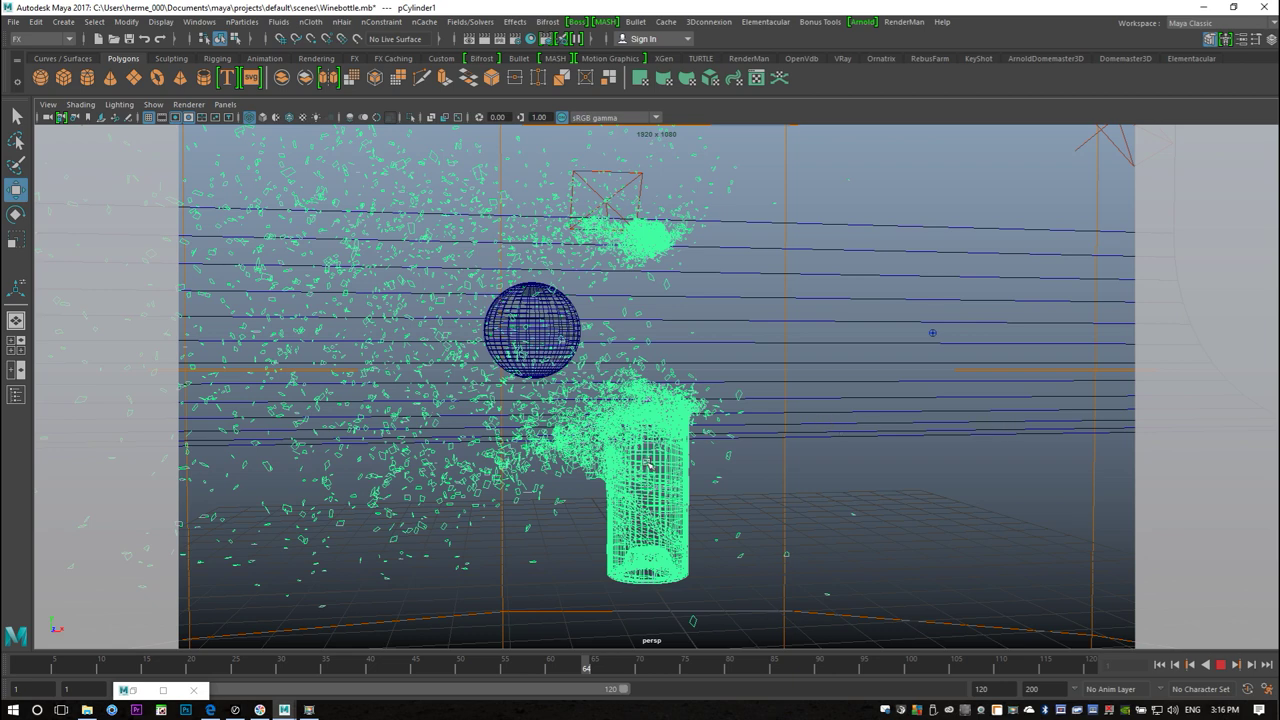
# Replay the simulation from frame 1 and stop at frame 34 to view the shattered neck
pyautogui.click(142, 668)
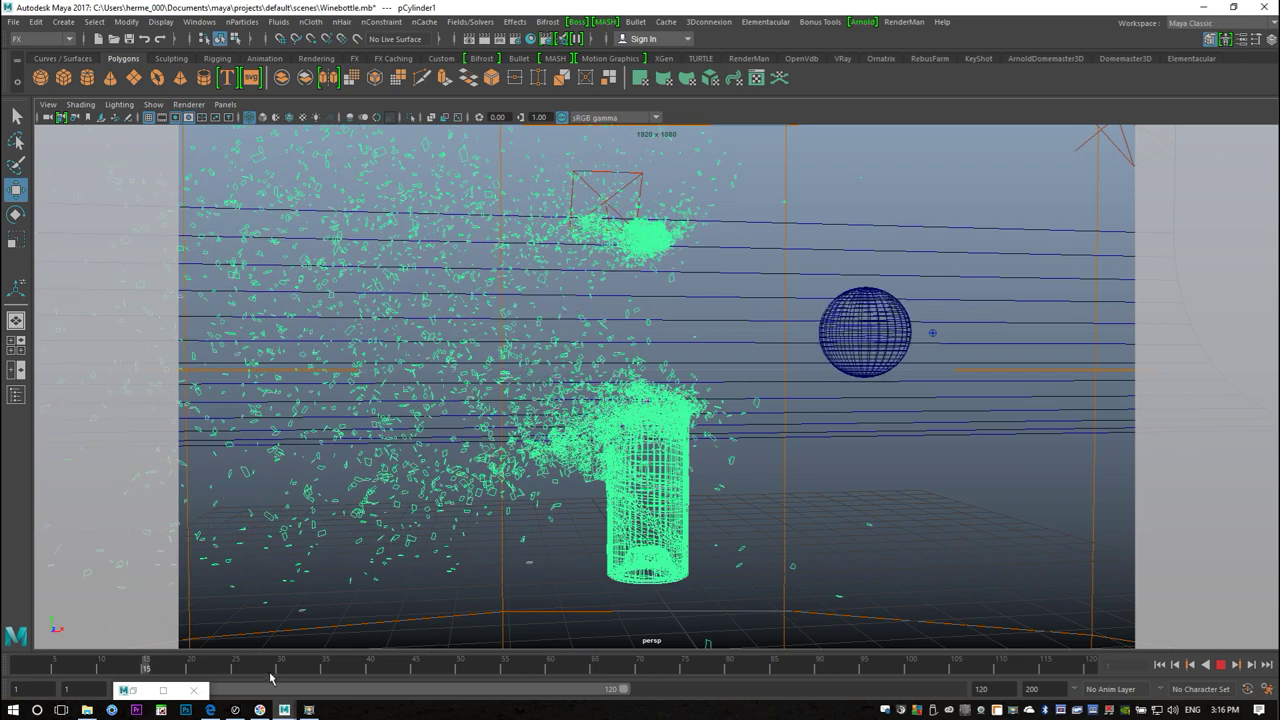
pyautogui.click(1220, 666)
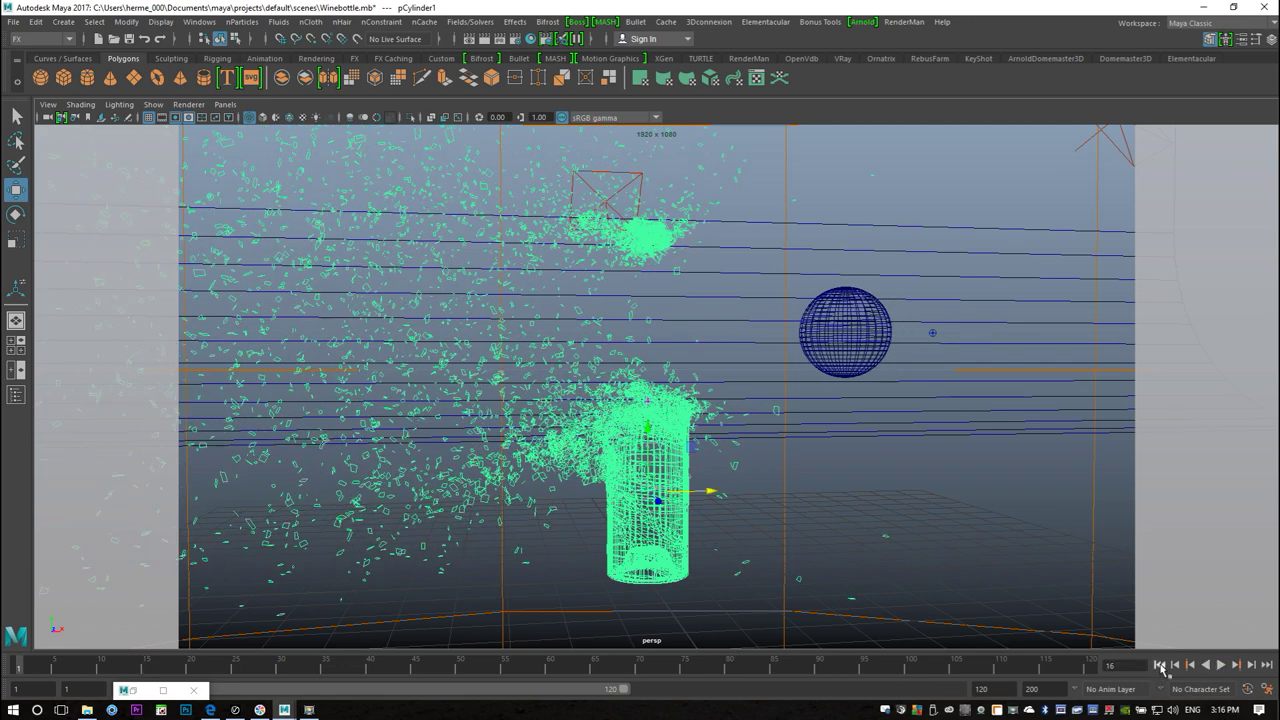
pyautogui.click(1160, 665)
pyautogui.click(1220, 665)
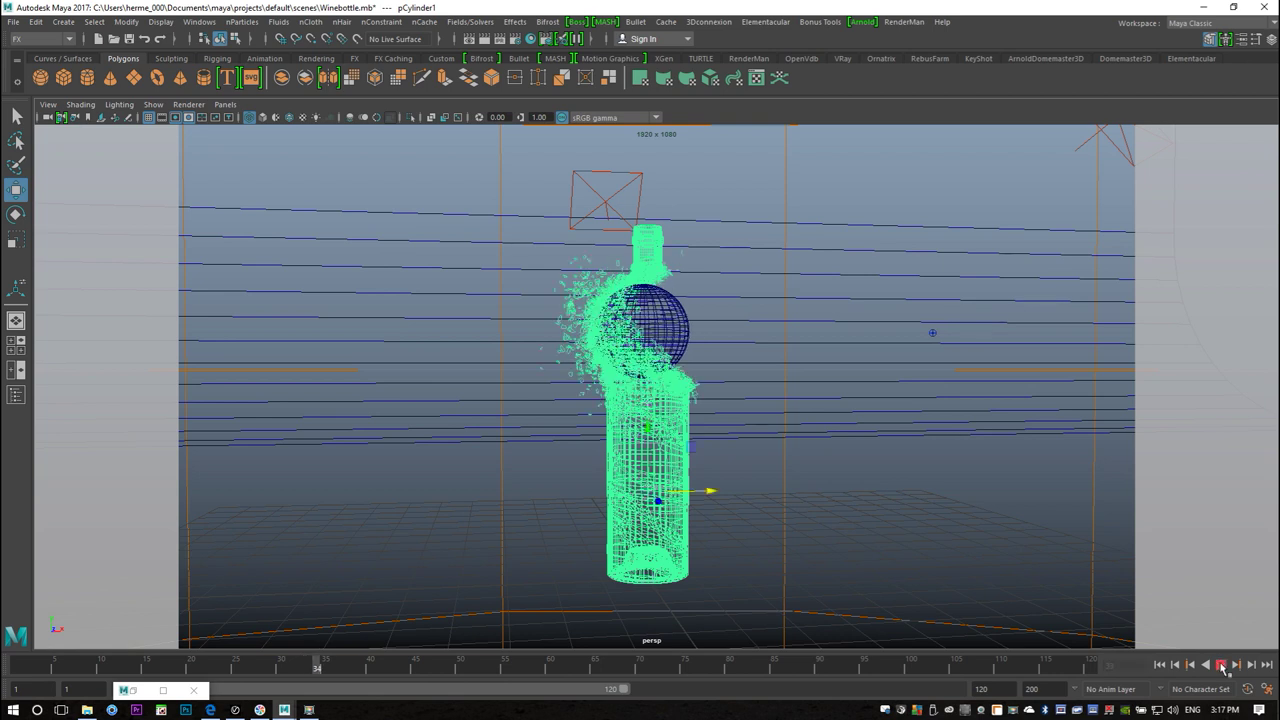
pyautogui.click(1221, 665)
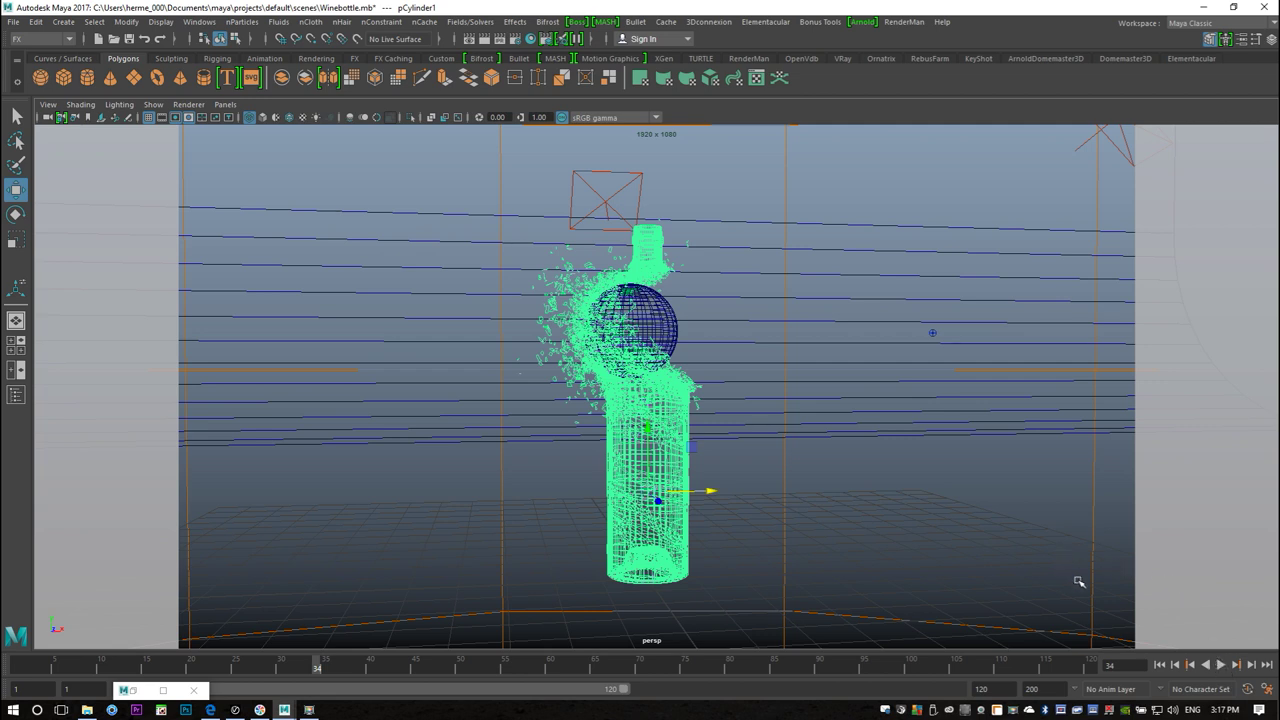
pyautogui.keyDown('alt'); pyautogui.moveTo(737, 540); pyautogui.dragTo(694, 557); pyautogui.keyUp('alt')
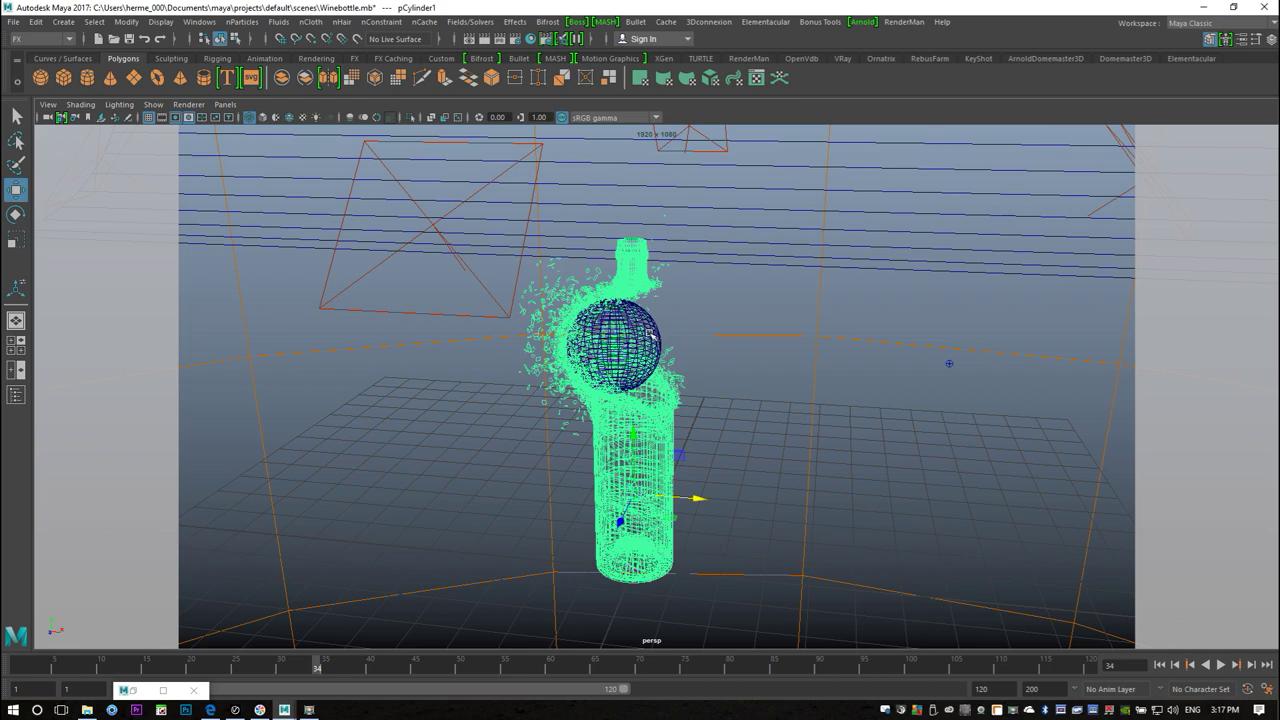
# Switch to shaded display and assign a new mia_material_x to the sphere
pyautogui.press('5')
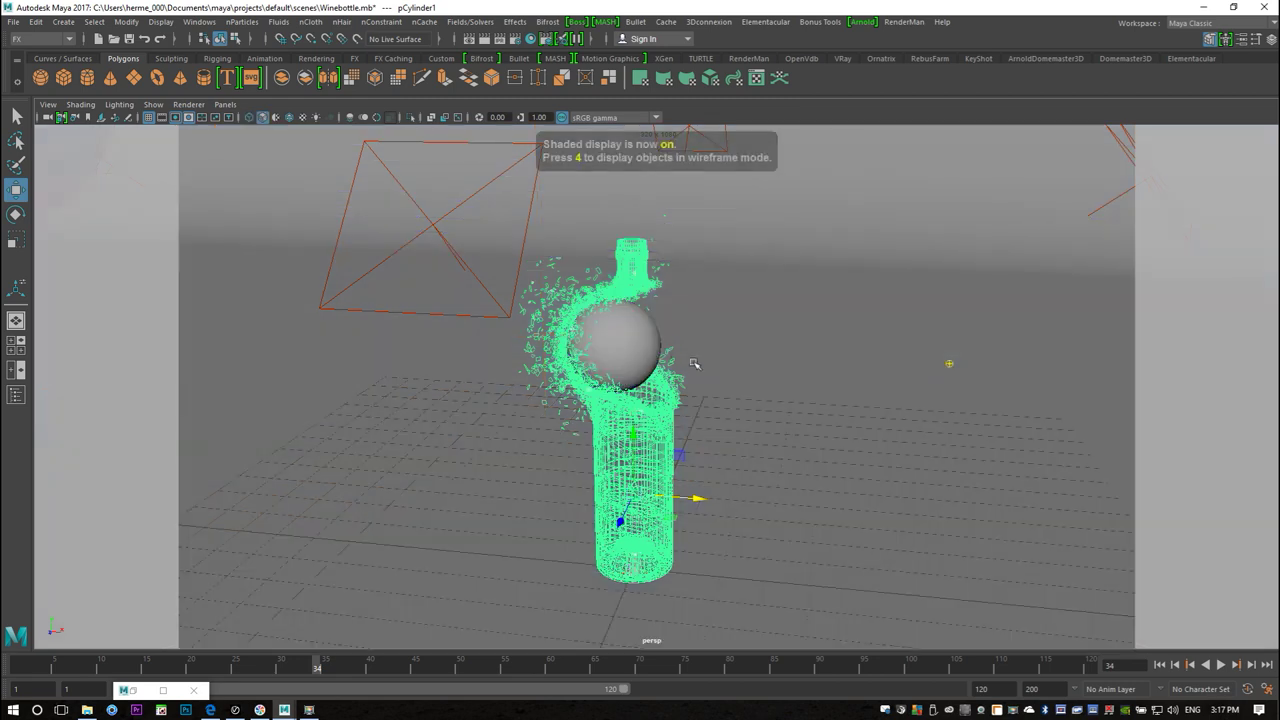
pyautogui.click(644, 339)
pyautogui.rightClick(641, 339)
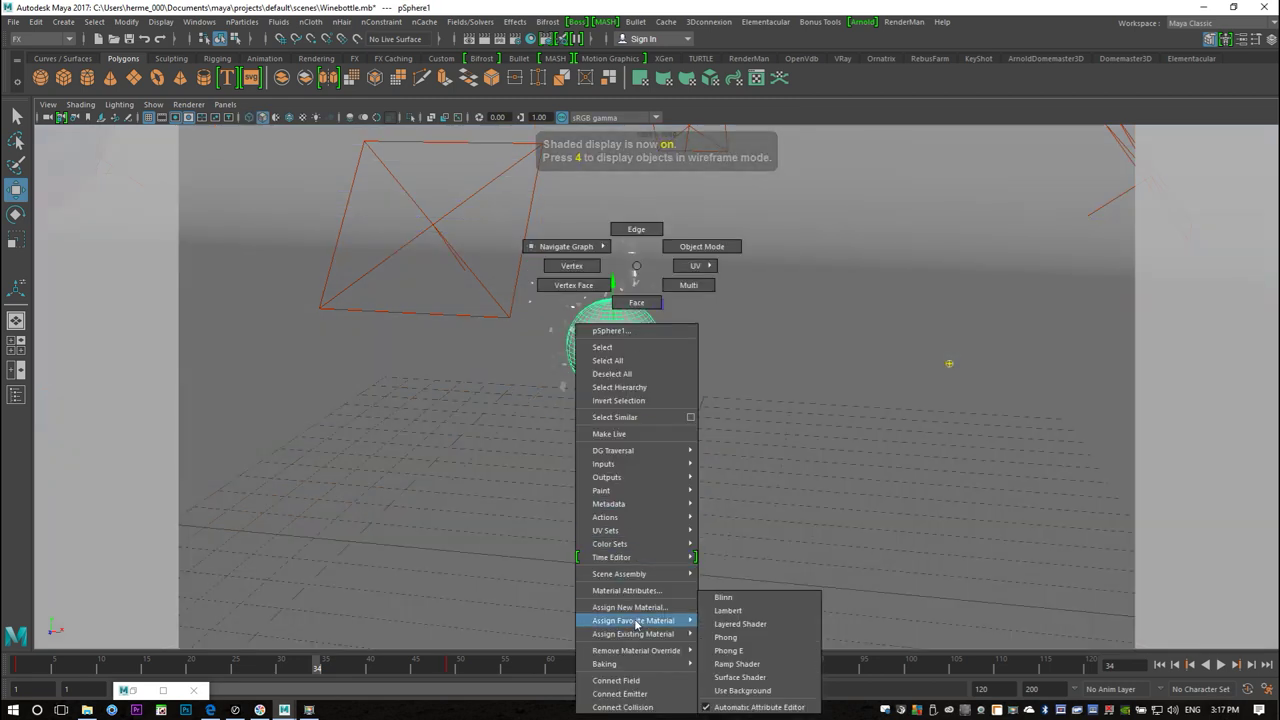
pyautogui.click(646, 608)
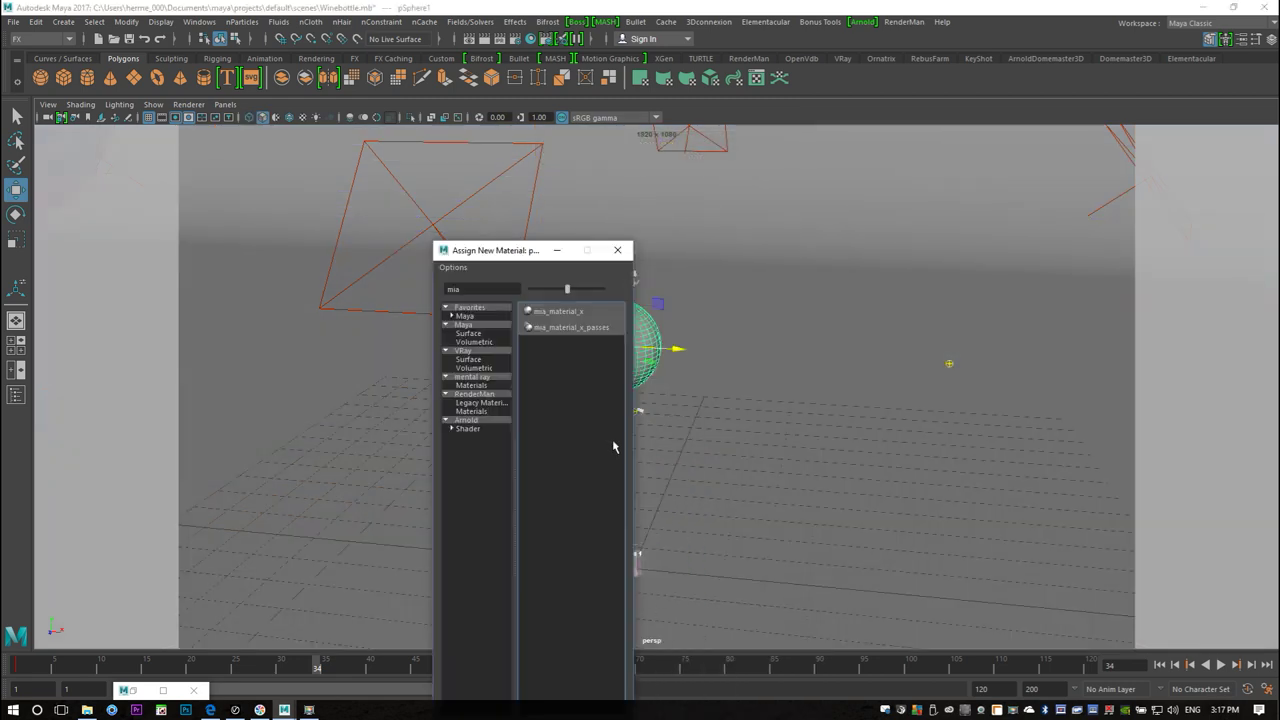
pyautogui.click(553, 314)
# Replace the sphere's mia_material_x4 settings with the Chrome preset
pyautogui.click(993, 203)
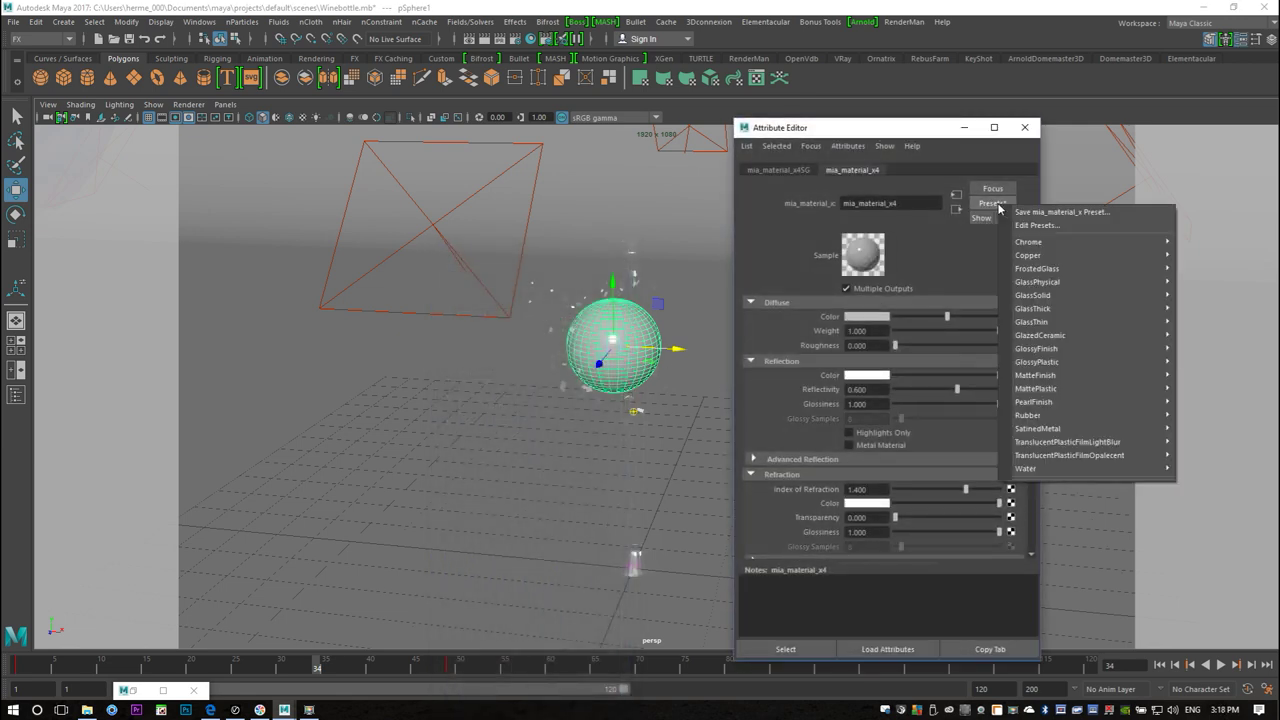
pyautogui.moveTo(1045, 268)
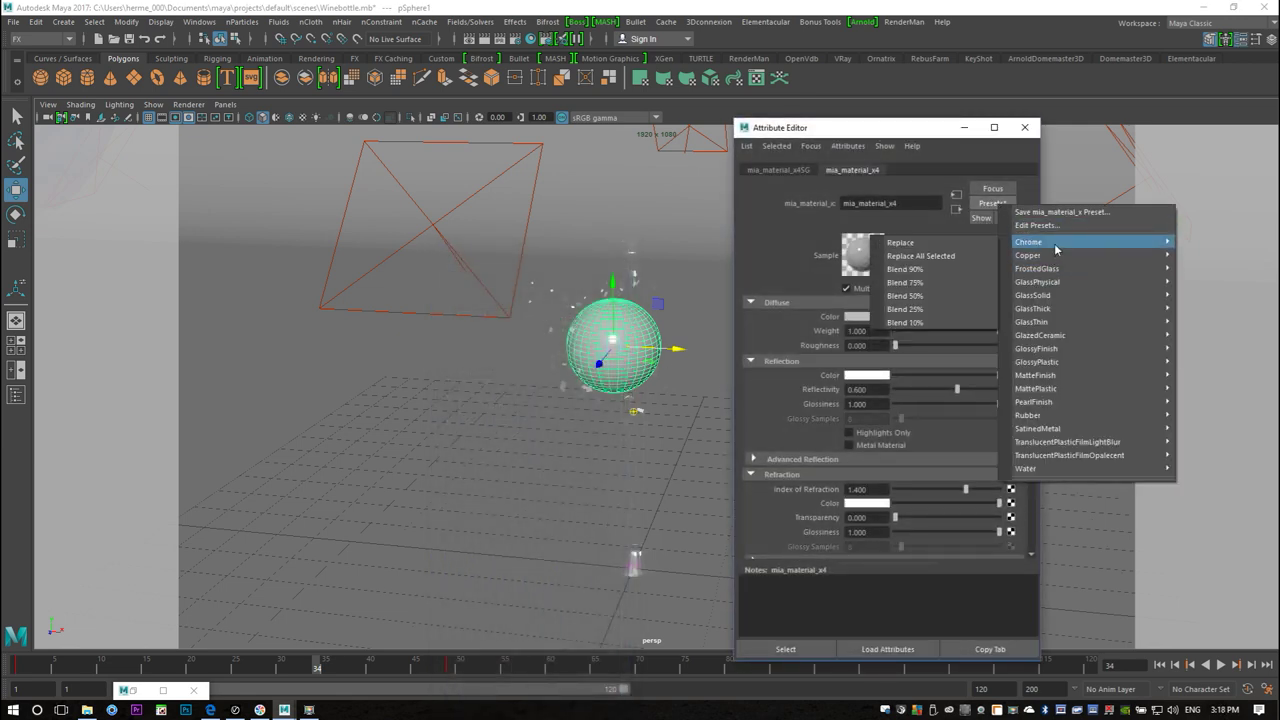
pyautogui.click(943, 246)
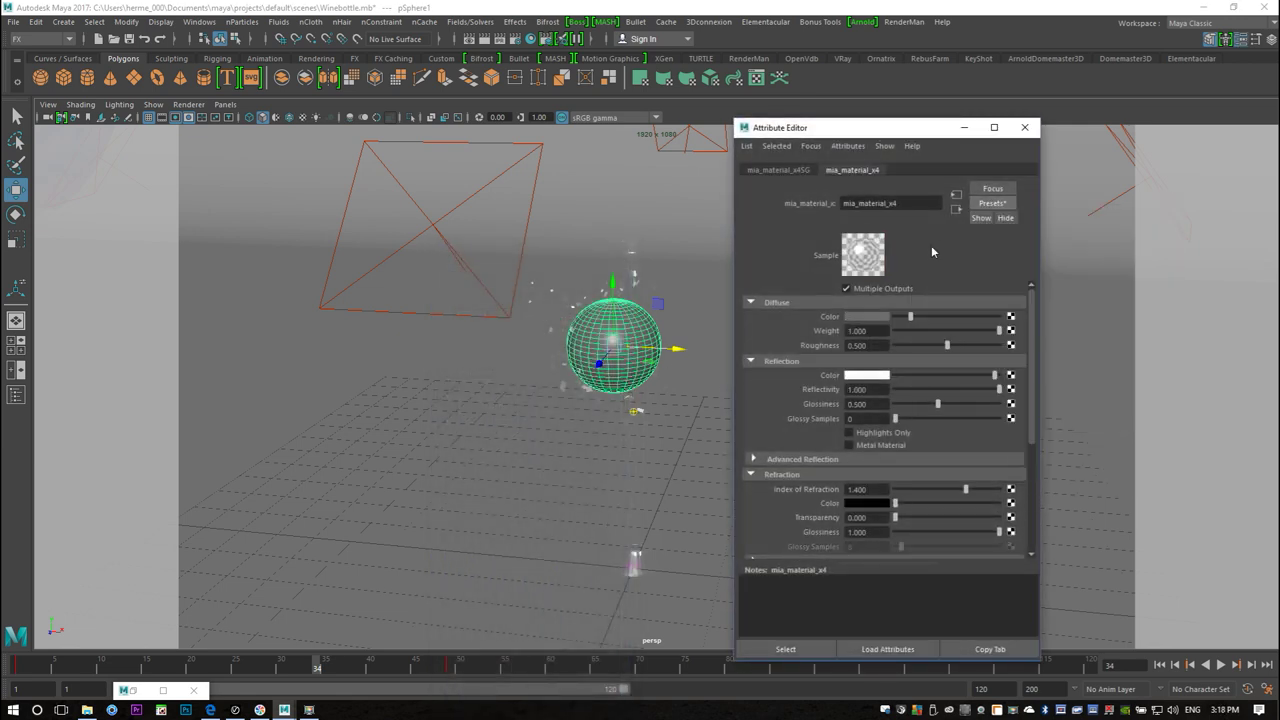
pyautogui.click(963, 127)
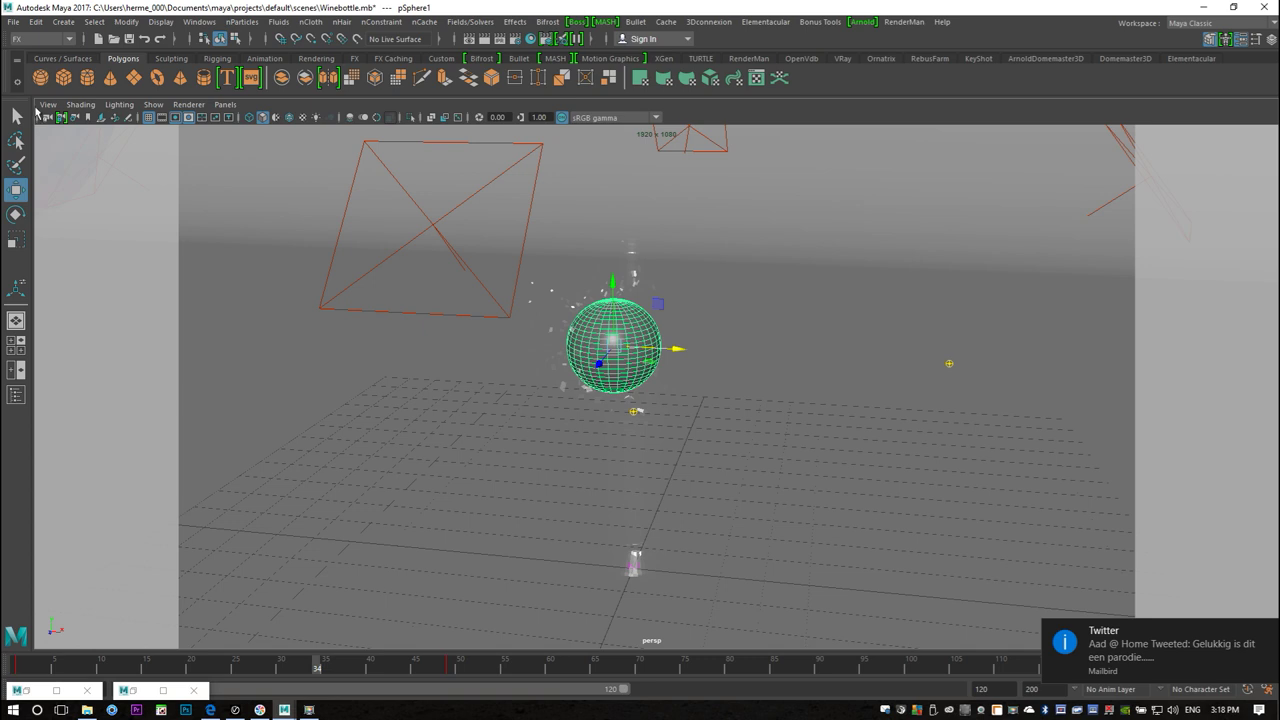
# Create a new view bookmark framing the chrome sphere above the bottle
pyautogui.click(44, 106)
pyautogui.moveTo(122, 342)
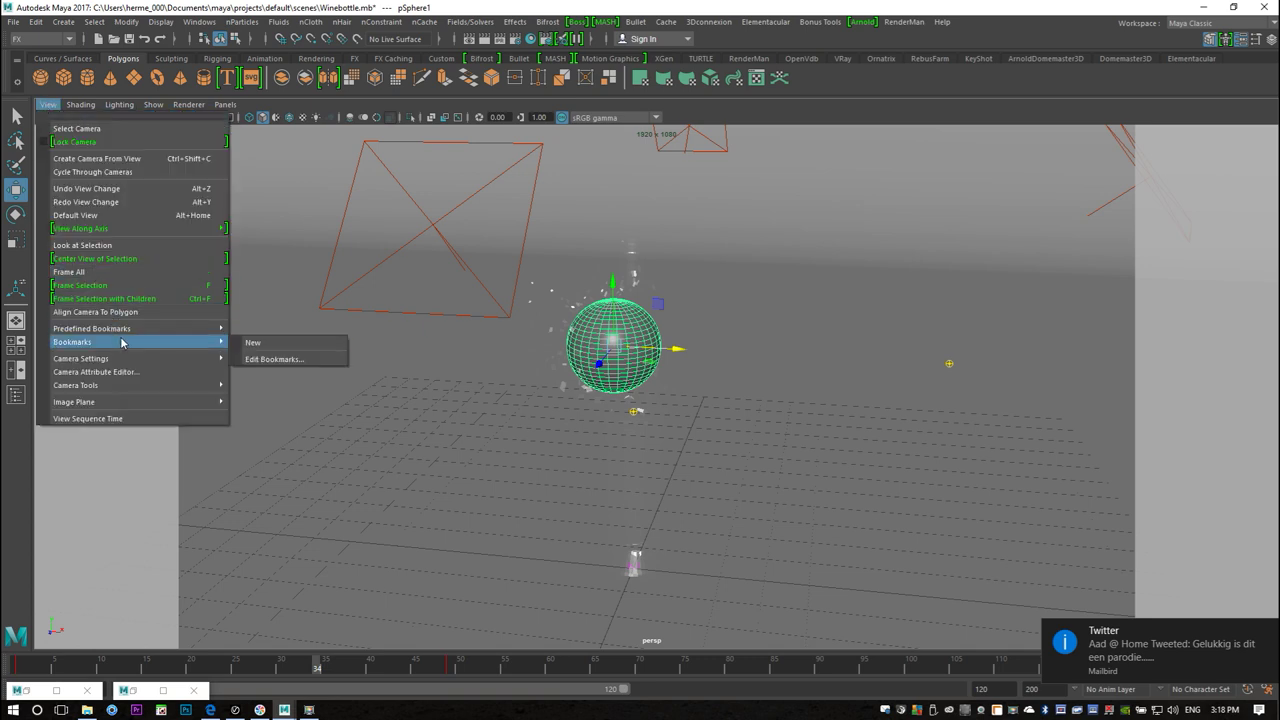
pyautogui.click(279, 344)
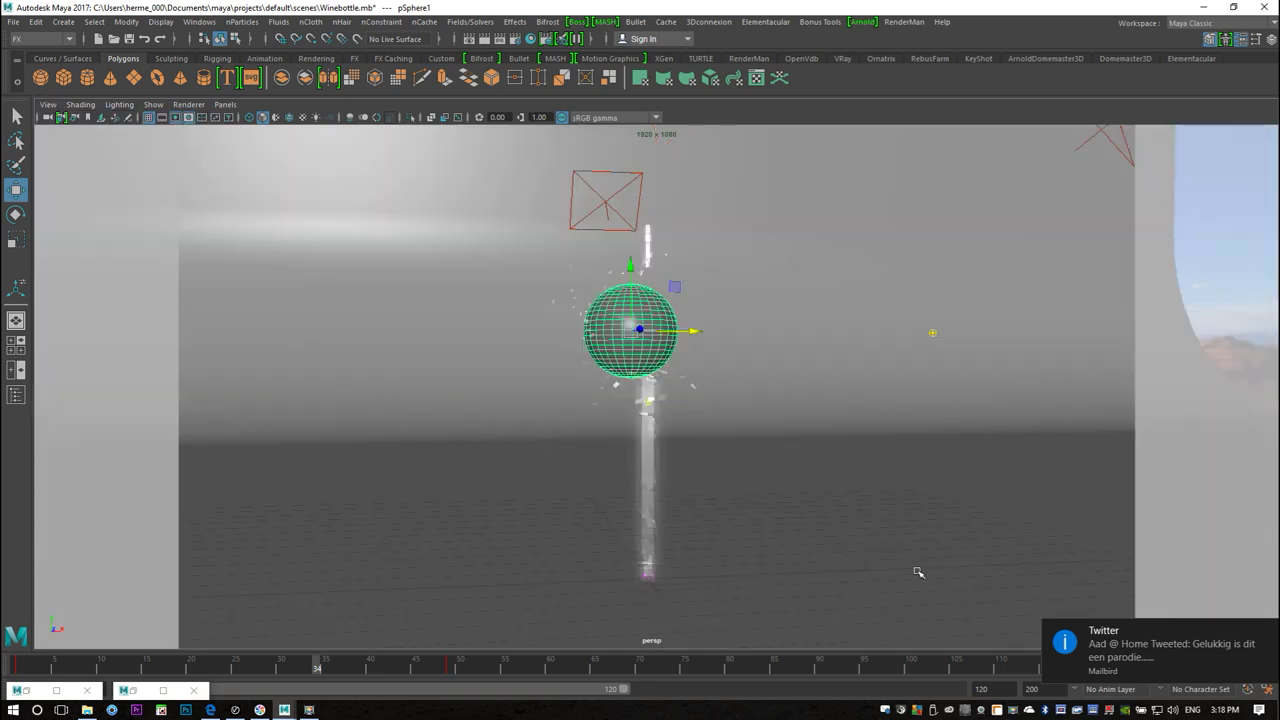